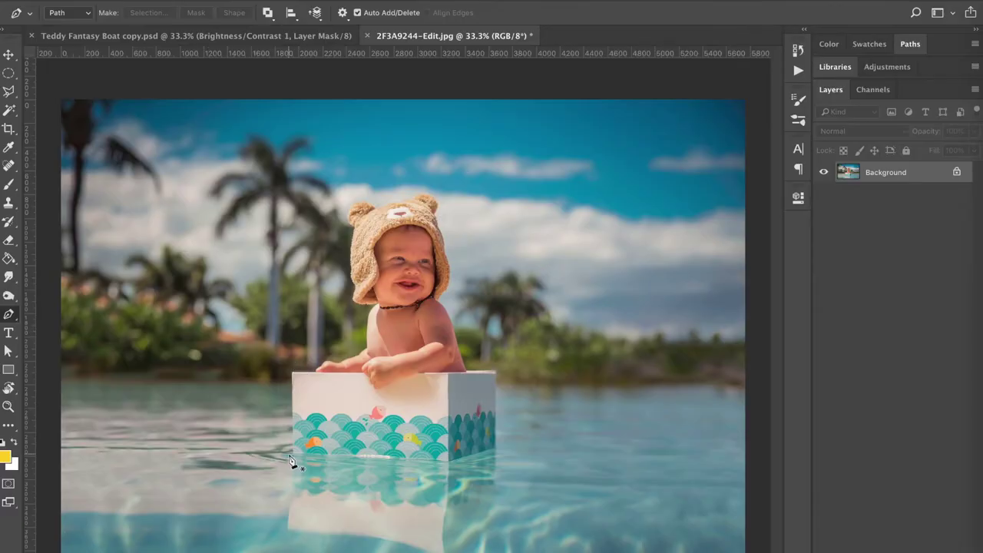
# Trace a rough closed Pen path around the baby, the bear hat and the floating box.
pyautogui.click(291, 458)
pyautogui.moveTo(291, 372); pyautogui.dragTo(322, 374)
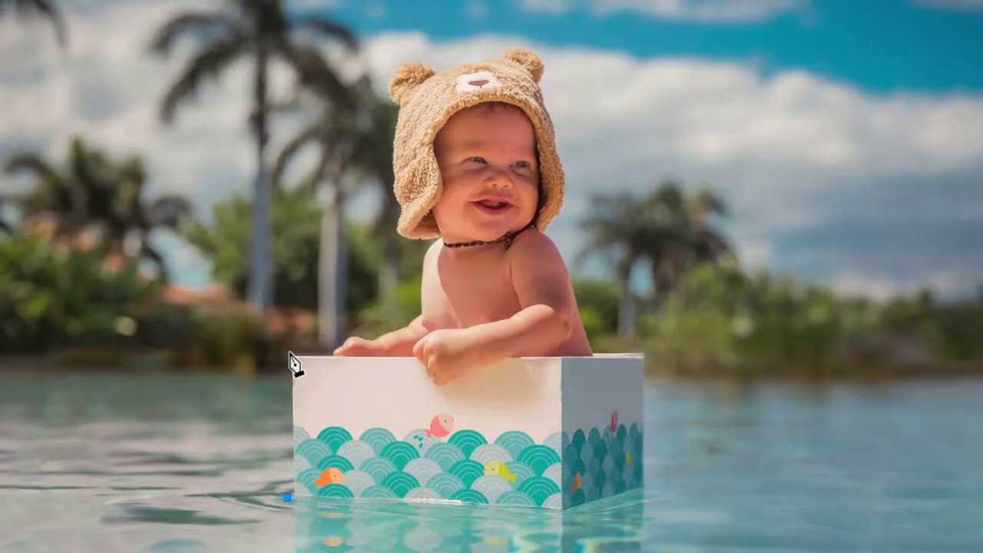
pyautogui.click(414, 317)
pyautogui.click(435, 240)
pyautogui.click(395, 232)
pyautogui.click(394, 105)
pyautogui.click(499, 55)
pyautogui.click(546, 80)
pyautogui.click(640, 355)
pyautogui.click(640, 488)
pyautogui.click(563, 509)
pyautogui.click(287, 498)
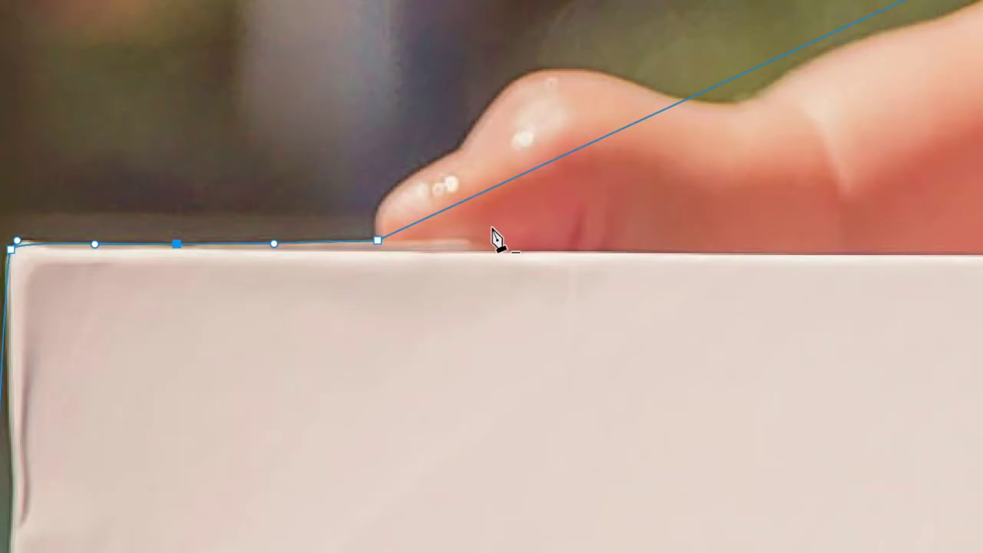
# Refine the path with added and adjusted anchor points so it follows the baby's fingers and forearm above the box edge.
pyautogui.moveTo(460, 202); pyautogui.dragTo(456, 152)
pyautogui.moveTo(394, 241); pyautogui.dragTo(377, 206)
pyautogui.moveTo(527, 127); pyautogui.dragTo(529, 74)
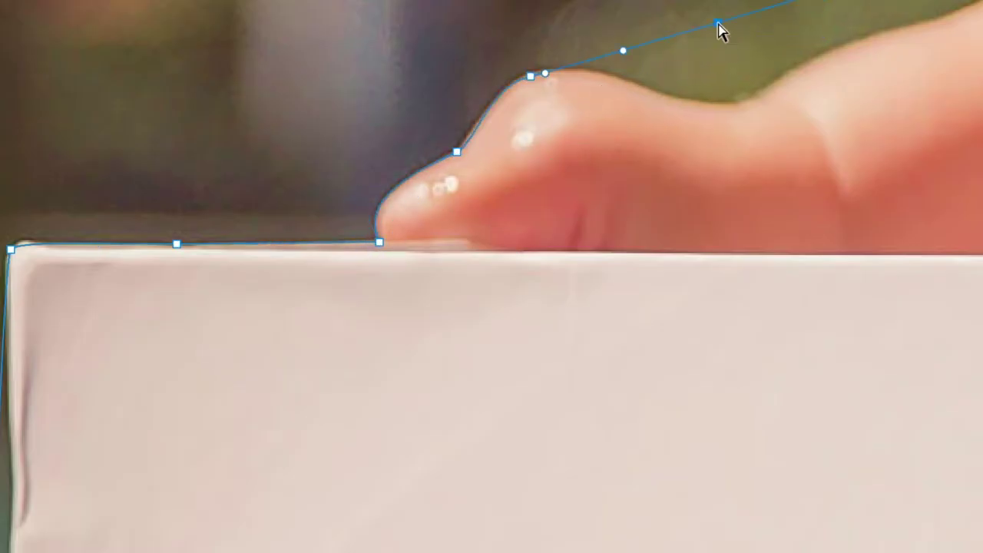
pyautogui.moveTo(721, 52); pyautogui.dragTo(726, 102)
pyautogui.click(599, 71)
pyautogui.click(659, 90)
pyautogui.click(626, 94)
pyautogui.moveTo(747, 70); pyautogui.dragTo(772, 43)
# Fit the path to the curve of the baby's side and shoulder up to the hat.
pyautogui.moveTo(649, 160); pyautogui.dragTo(507, 386)
pyautogui.moveTo(593, 237); pyautogui.dragTo(557, 215)
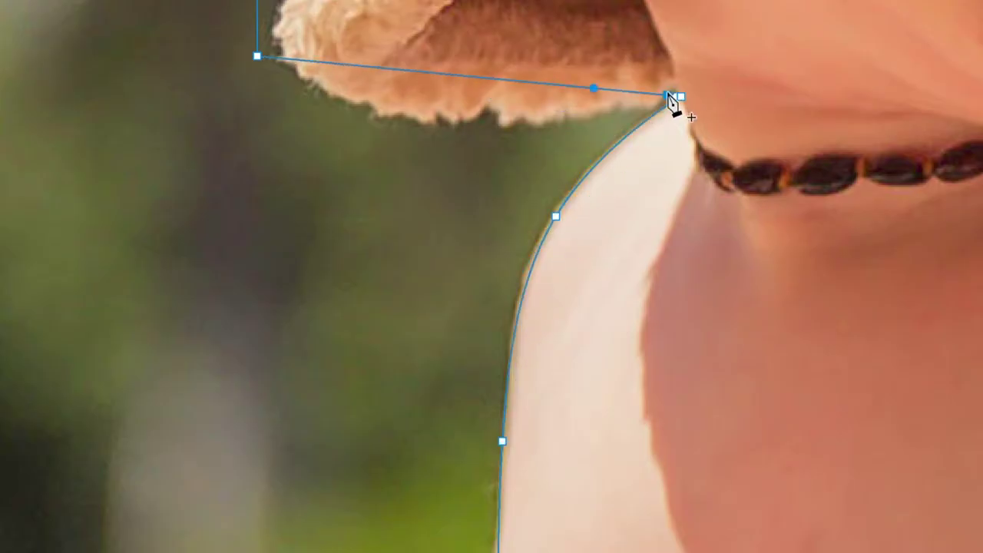
pyautogui.click(680, 98)
pyautogui.click(384, 176)
pyautogui.click(313, 191)
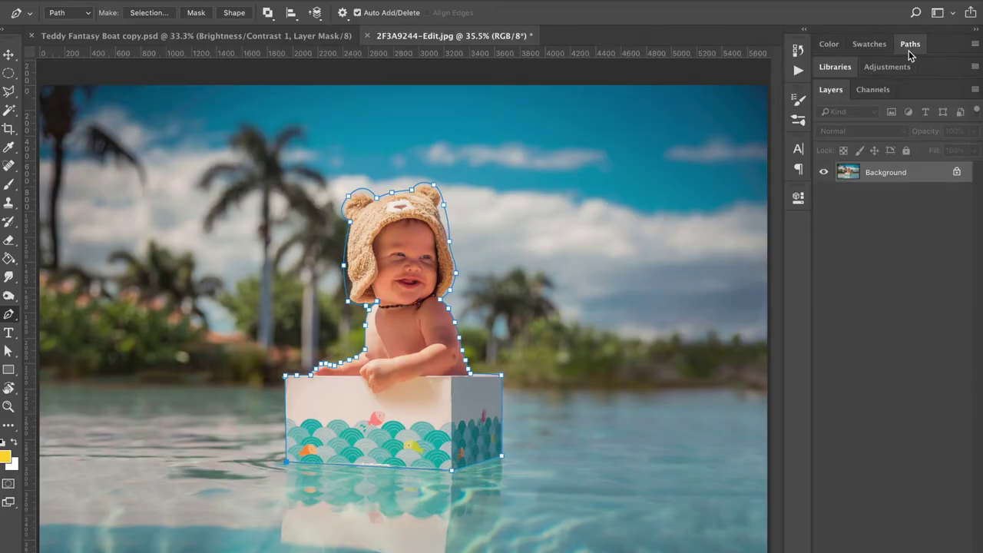
# Load the path as a selection, feather it by 0.5 pixels and turn it into a layer mask.
pyautogui.click(908, 47)
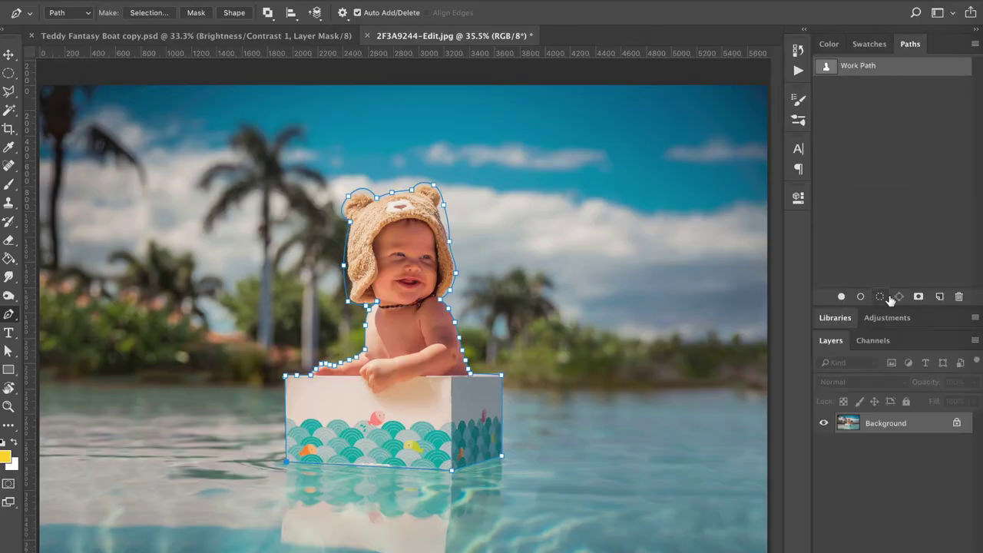
pyautogui.click(881, 296)
pyautogui.hotkey('shift', 'F6')
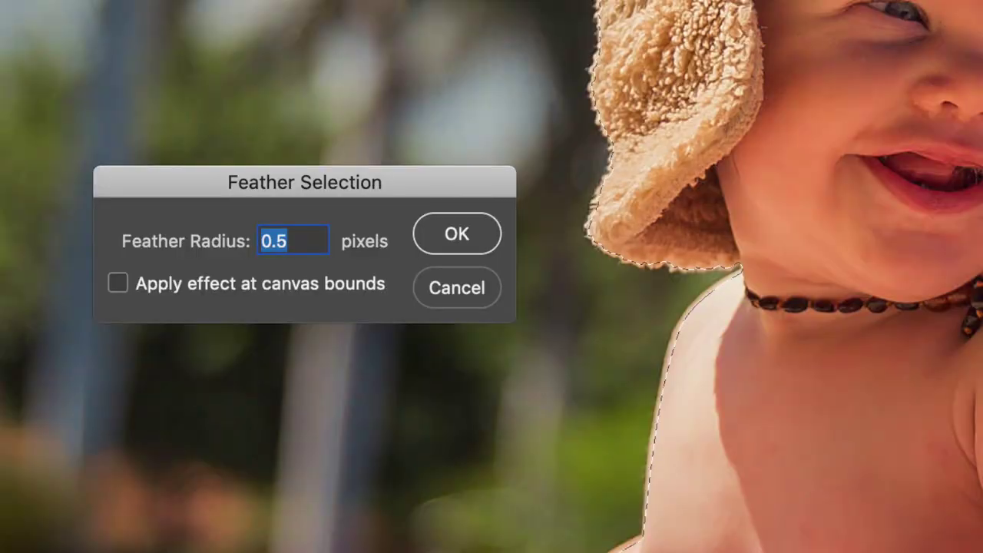
pyautogui.press('Return')
pyautogui.click(918, 295)
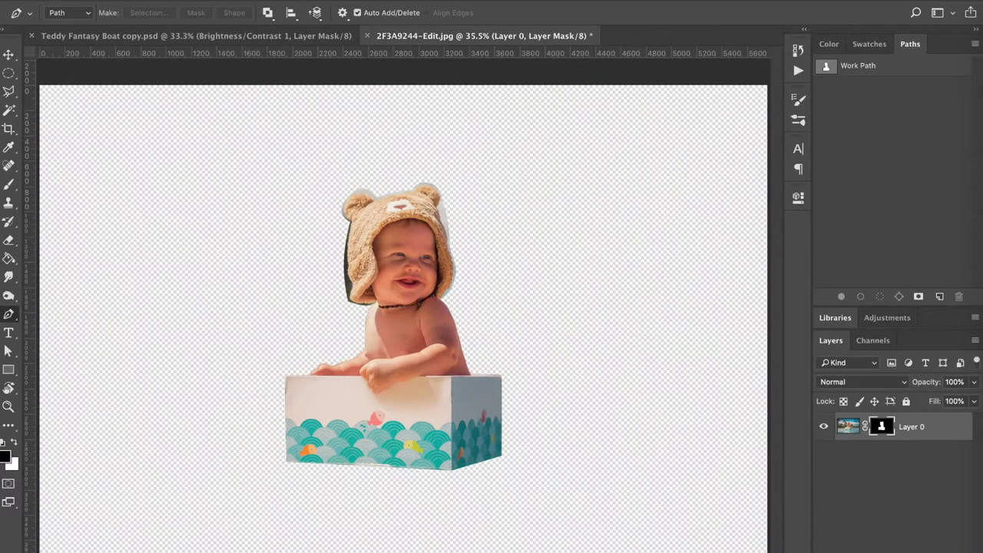
# Paint black on the layer mask with a small brush to hide leftover background around the hat's ear flap.
pyautogui.press('super+plus')
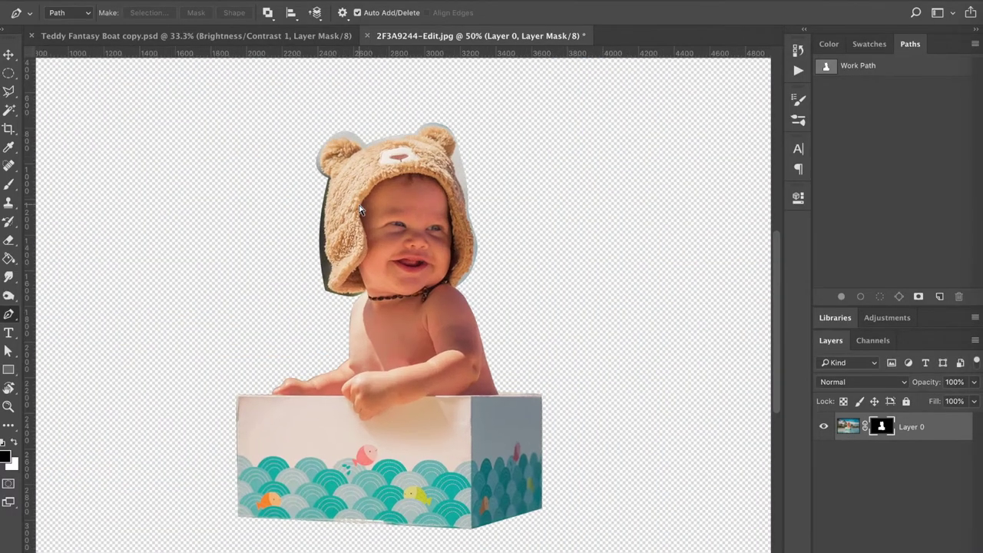
pyautogui.scroll(4, 359, 210)
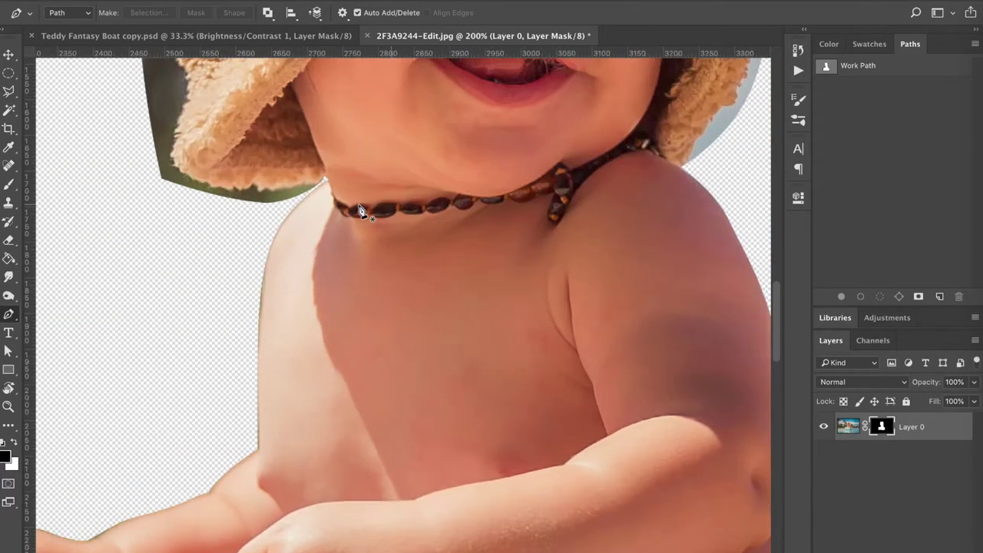
pyautogui.scroll(3, 359, 210)
pyautogui.press('b')
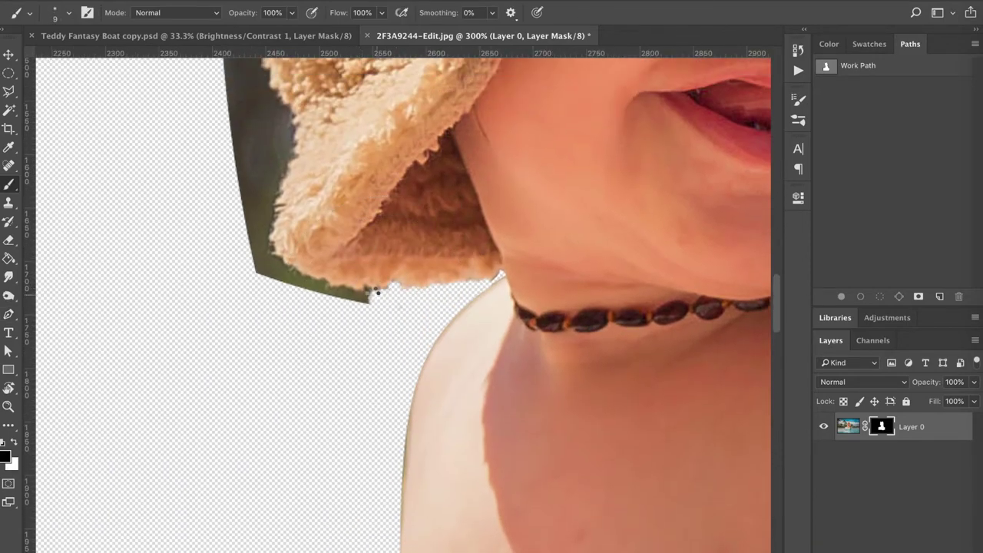
pyautogui.scroll(7, 287, 200)
pyautogui.moveTo(294, 282); pyautogui.dragTo(298, 109)
# Enlarge the brush to 20 and mask out the remaining background along the outer side of the hat.
pyautogui.scroll(6, 298, 109)
pyautogui.moveTo(284, 353); pyautogui.dragTo(311, 161)
pyautogui.press(']')
pyautogui.press(']')
pyautogui.moveTo(307, 165)
pyautogui.mouseDown()
pyautogui.moveTo(272, 241)
pyautogui.moveTo(274, 460)
pyautogui.mouseUp()
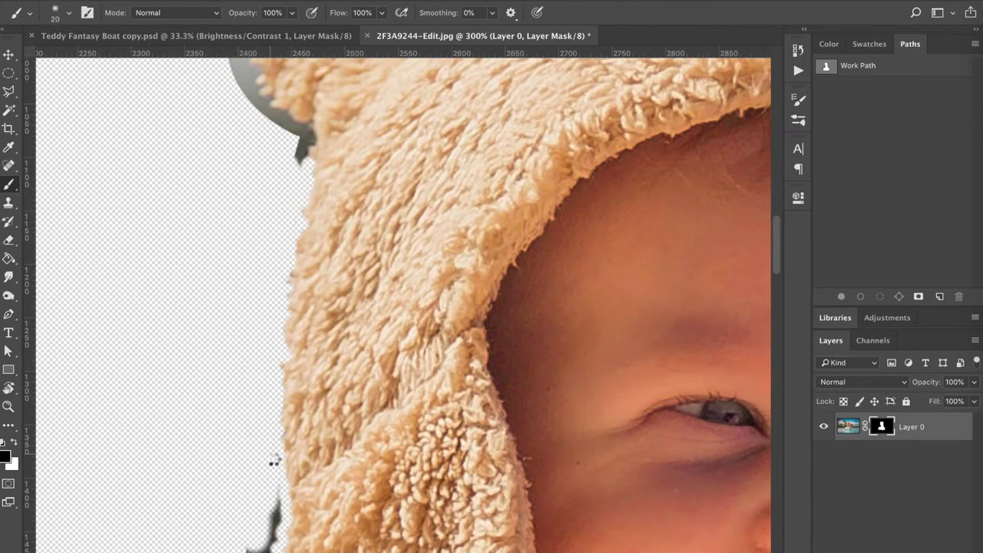
pyautogui.moveTo(274, 462); pyautogui.dragTo(265, 529)
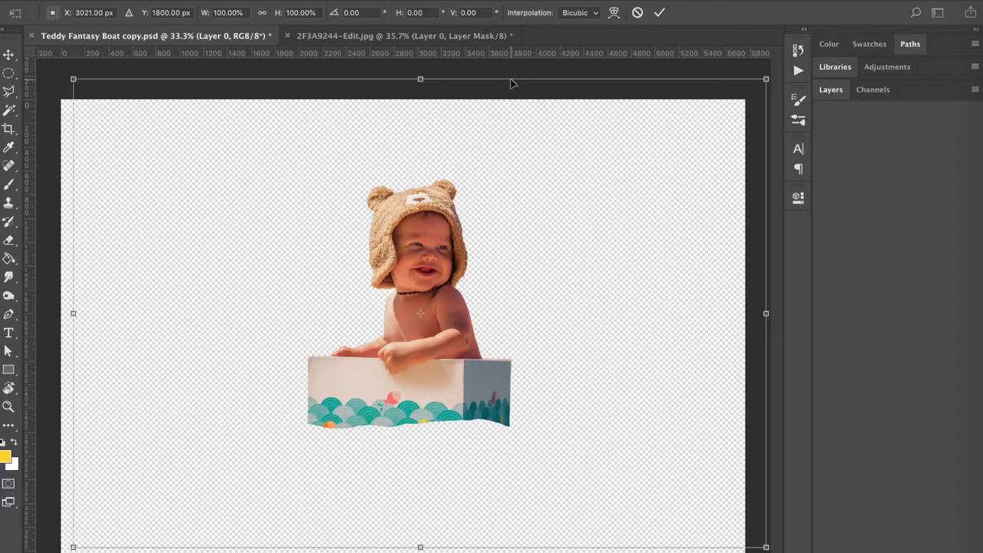
# Tilt the baby and box layer slightly clockwise and move the sunset waves image up within the composition.
pyautogui.moveTo(512, 82); pyautogui.dragTo(530, 76)
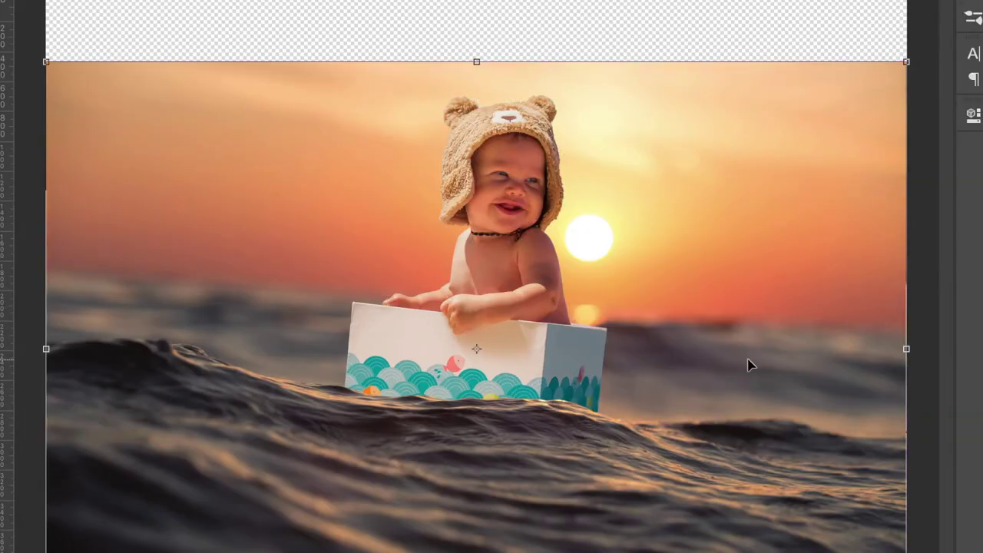
pyautogui.moveTo(750, 365); pyautogui.dragTo(759, 287)
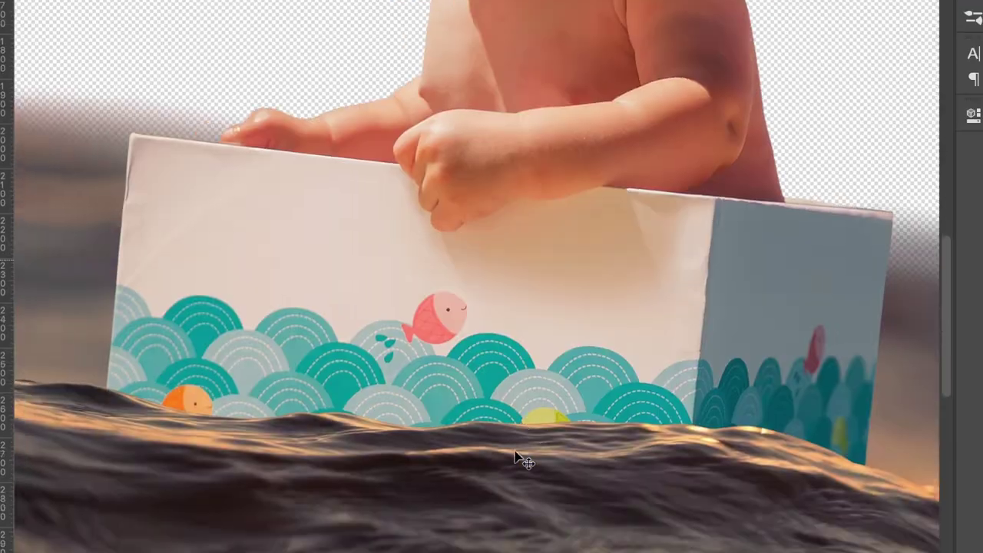
pyautogui.scroll(-2, 520, 456)
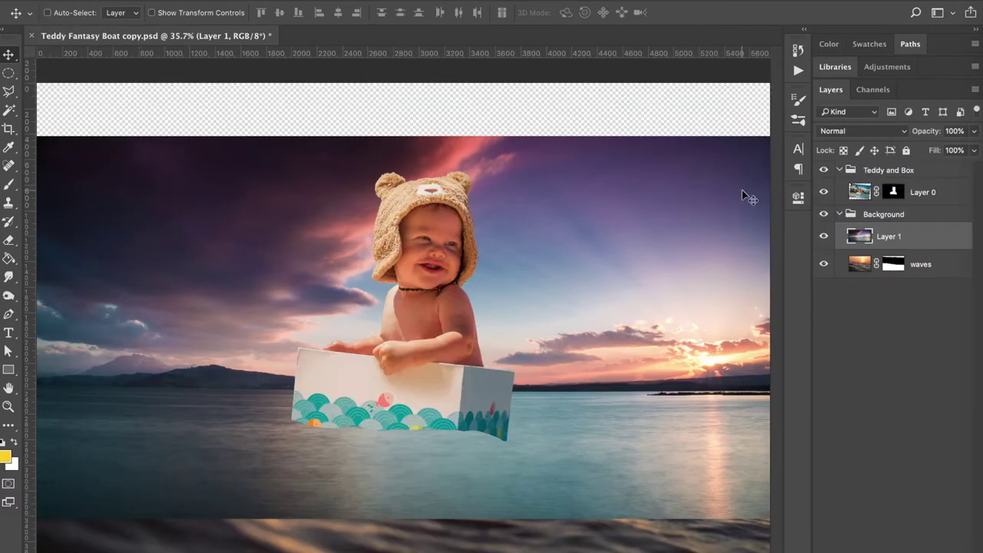
# Flip the purple sky image horizontally with a width of -100% and place its layer below the waves layer.
pyautogui.hotkey('ctrl', 't')
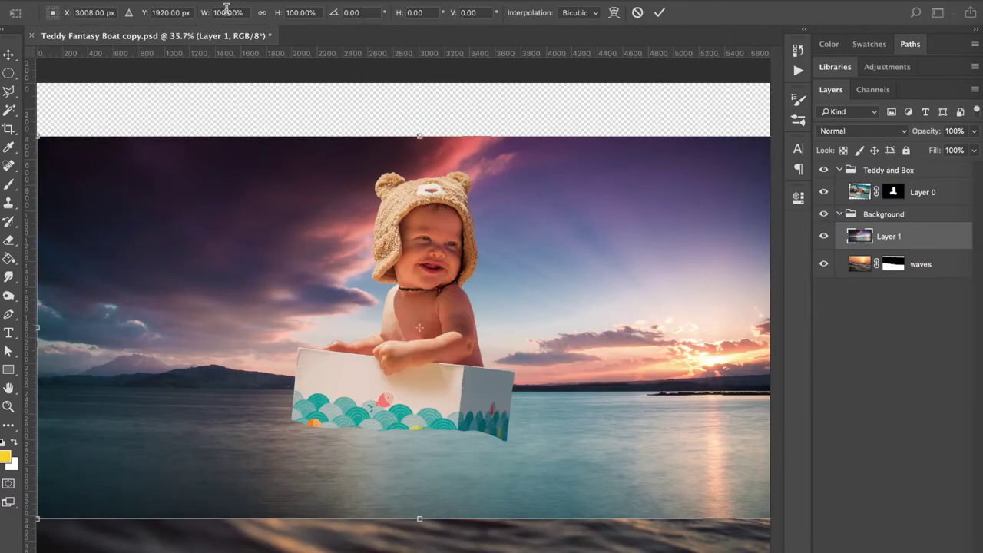
pyautogui.write('-100')
pyautogui.press('Return')
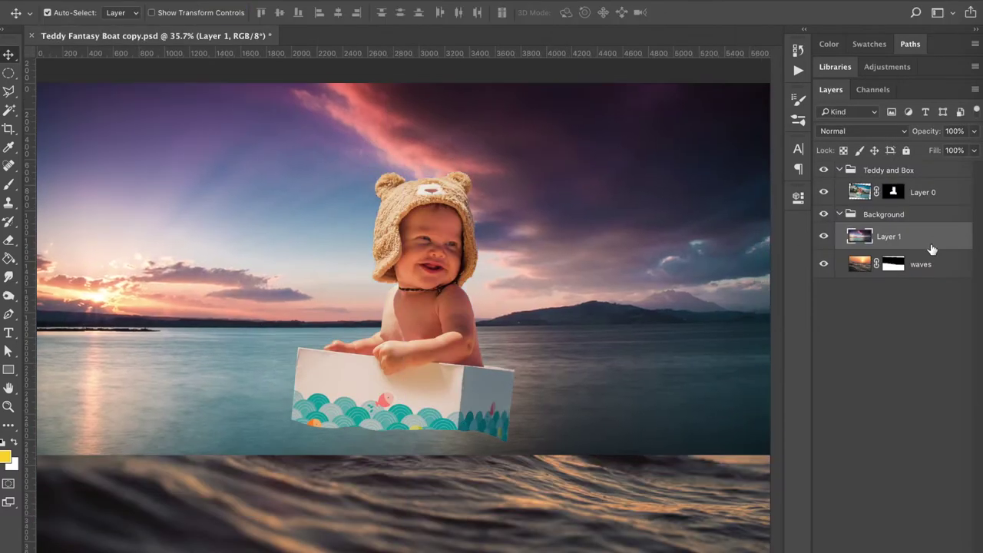
pyautogui.moveTo(933, 247); pyautogui.dragTo(931, 287)
# Scale up the sky image so it extends beyond the canvas behind the waves.
pyautogui.hotkey('ctrl', 't')
pyautogui.hotkey('ctrl', '-')
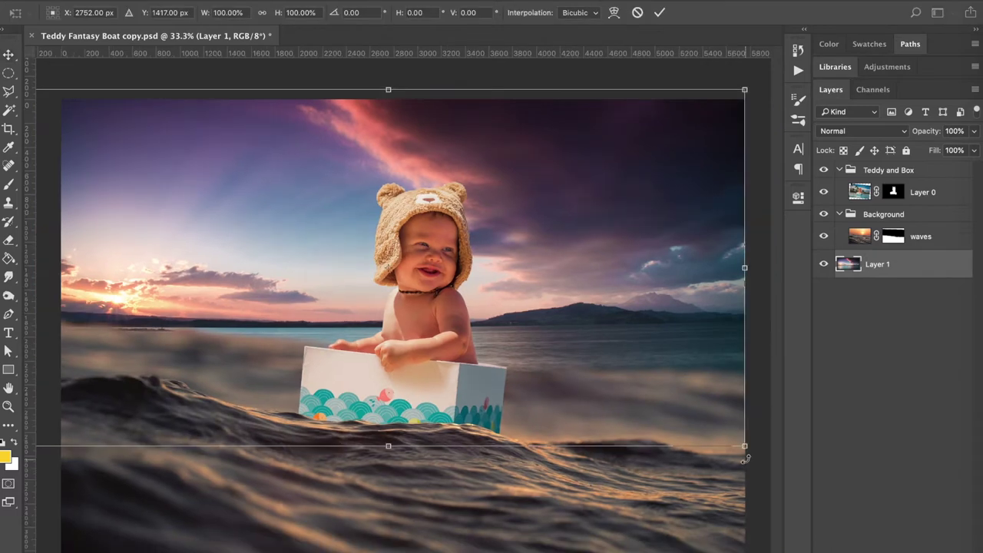
pyautogui.moveTo(746, 447); pyautogui.dragTo(866, 517)
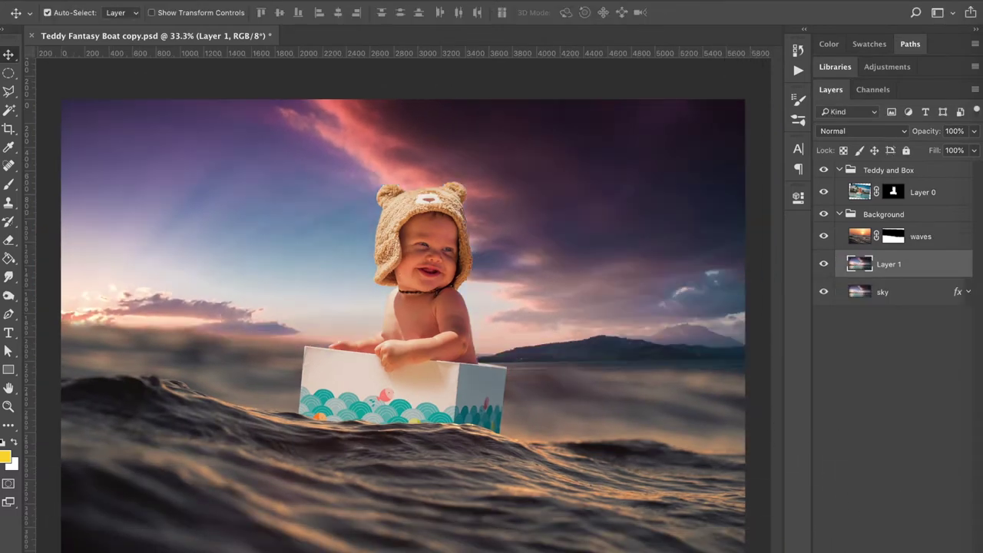
# Apply a Gaussian Blur with a 25-pixel radius to the sky image.
pyautogui.click(349, 2)
pyautogui.moveTo(388, 147)
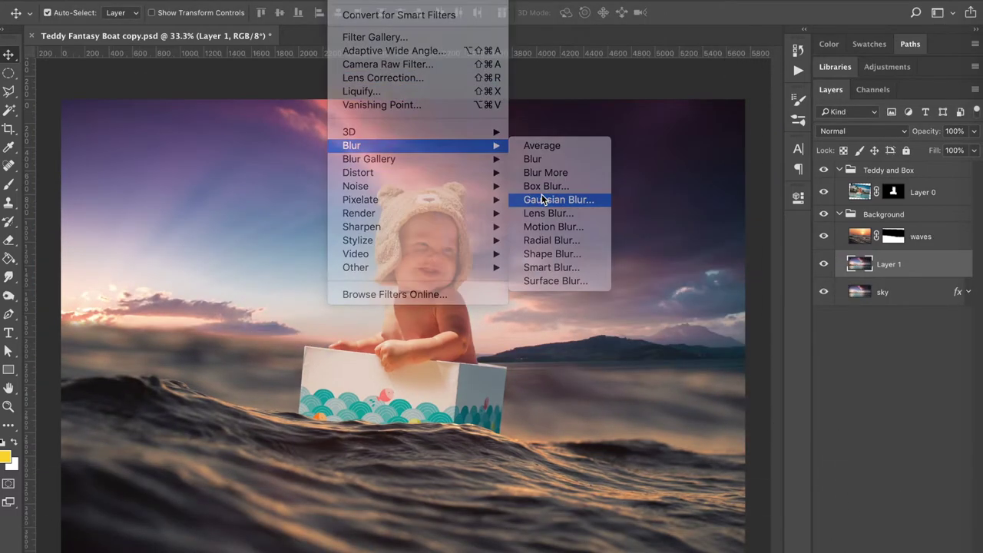
pyautogui.click(543, 197)
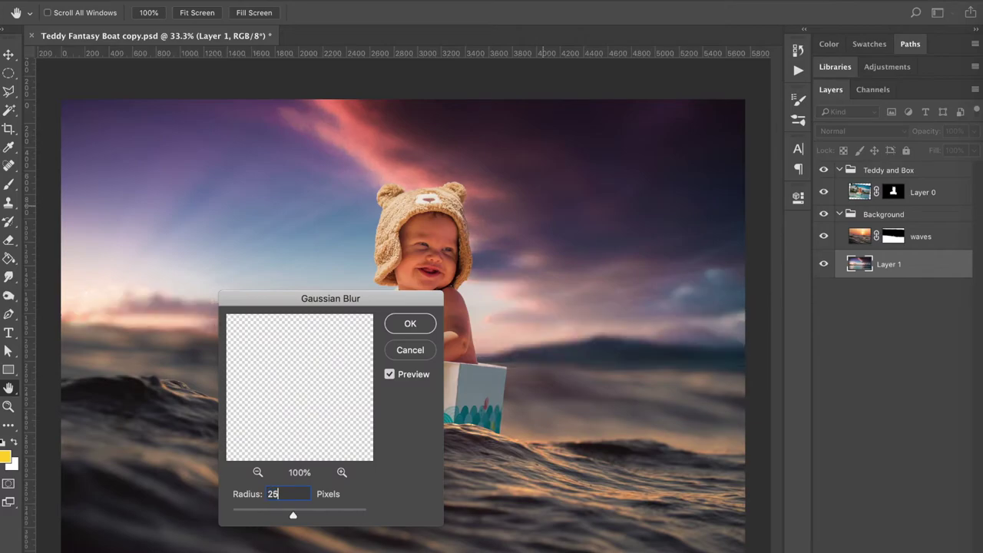
pyautogui.press('Return')
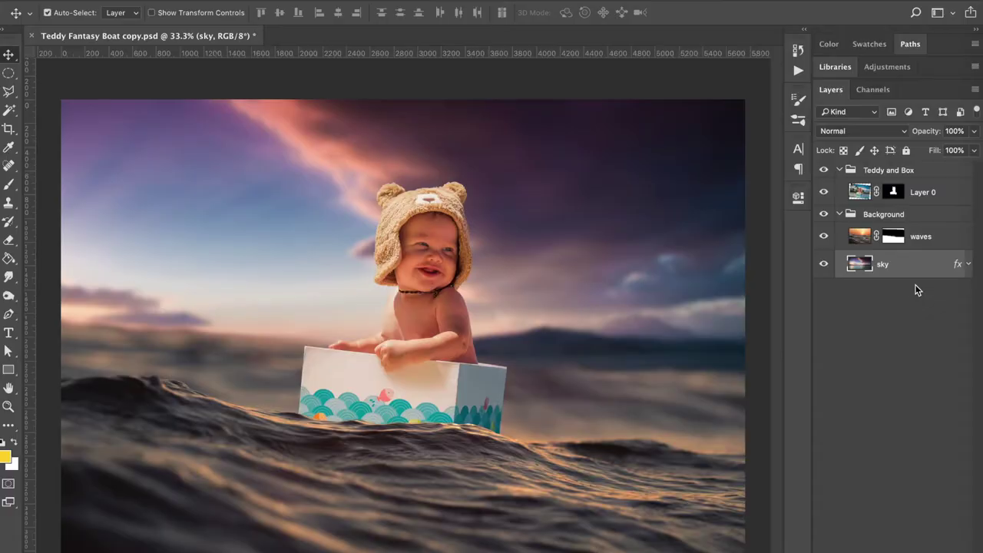
# Give the sky layer a light orange Color Overlay in Color blend mode at 40% opacity.
pyautogui.doubleClick(956, 266)
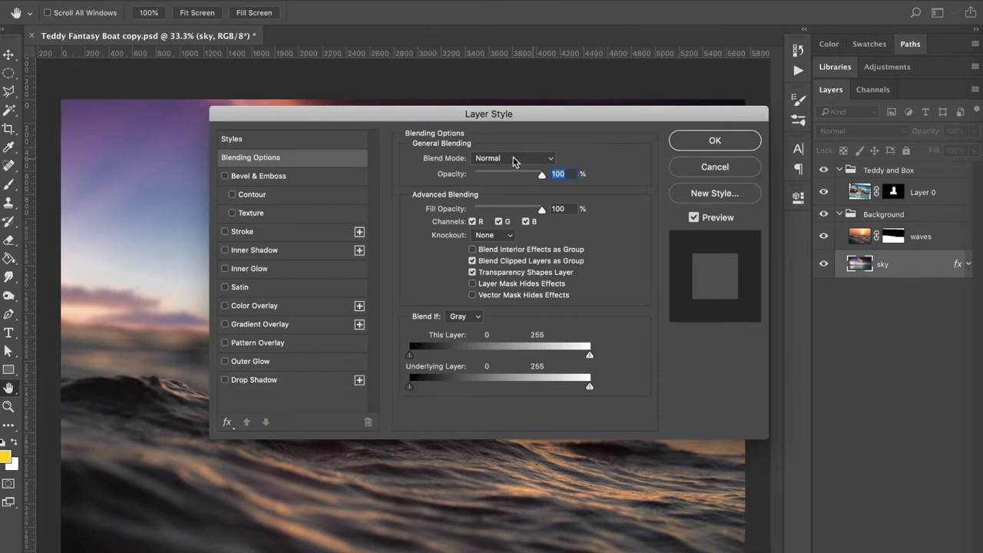
pyautogui.click(260, 306)
pyautogui.click(551, 161)
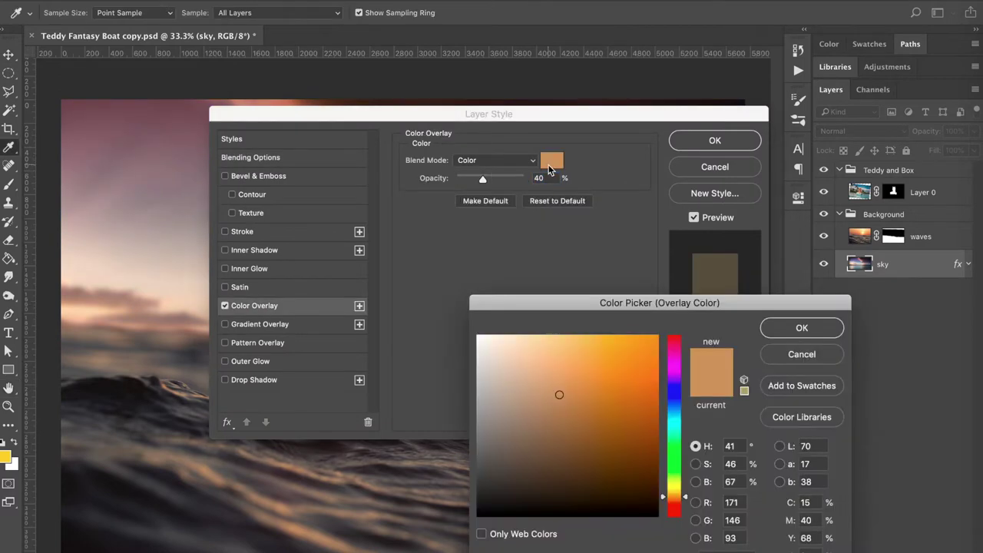
pyautogui.click(800, 329)
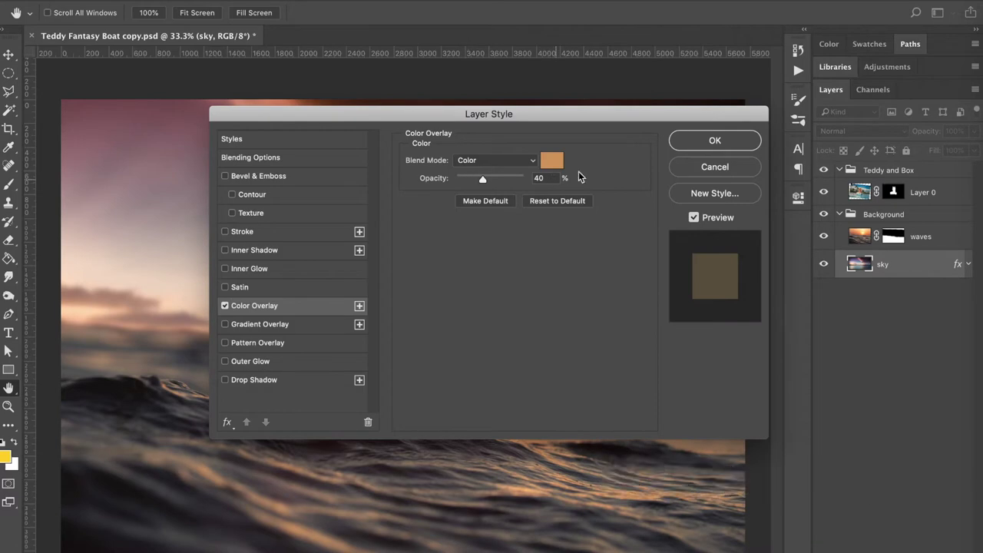
pyautogui.click(714, 140)
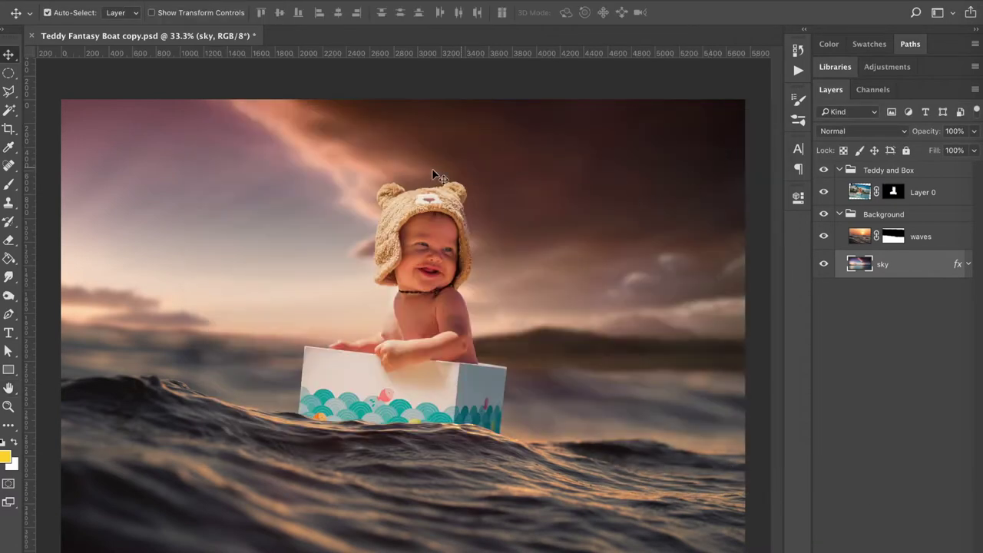
# Add a Color Balance adjustment above the sky layer, setting Yellow/Blue to -57 for midtones and +23 for shadows.
pyautogui.click(902, 552)
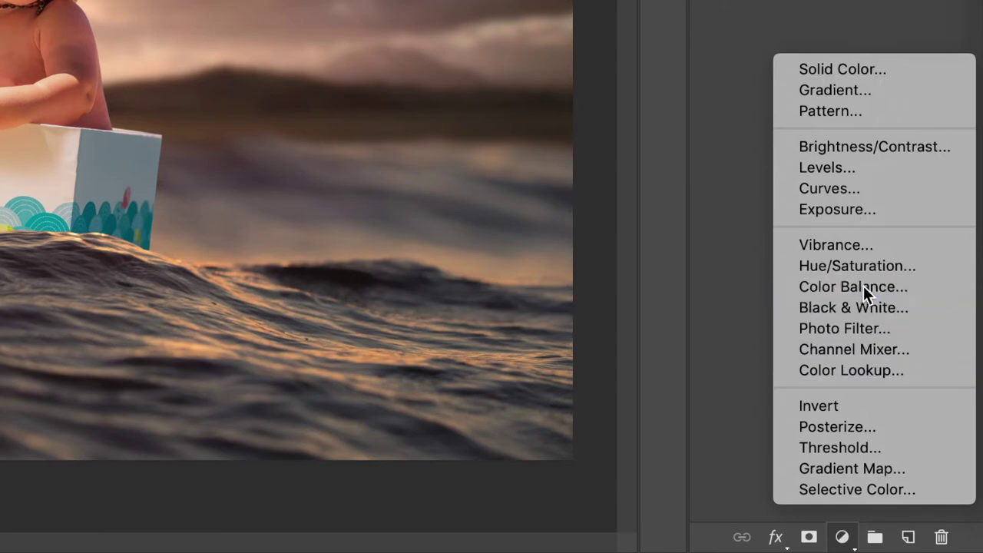
pyautogui.click(852, 286)
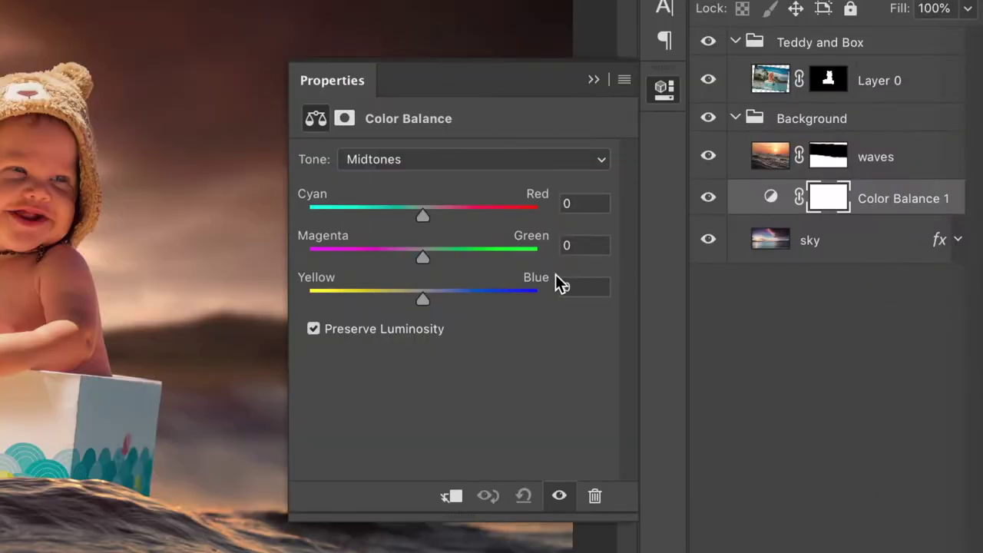
pyautogui.click(469, 150)
pyautogui.click(451, 156)
pyautogui.write('--57')
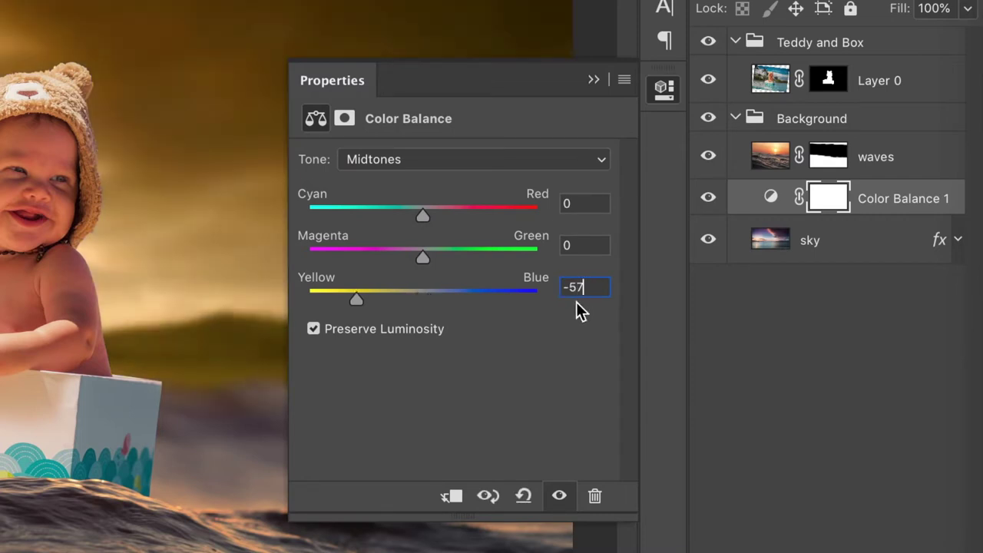
pyautogui.click(440, 159)
pyautogui.click(433, 140)
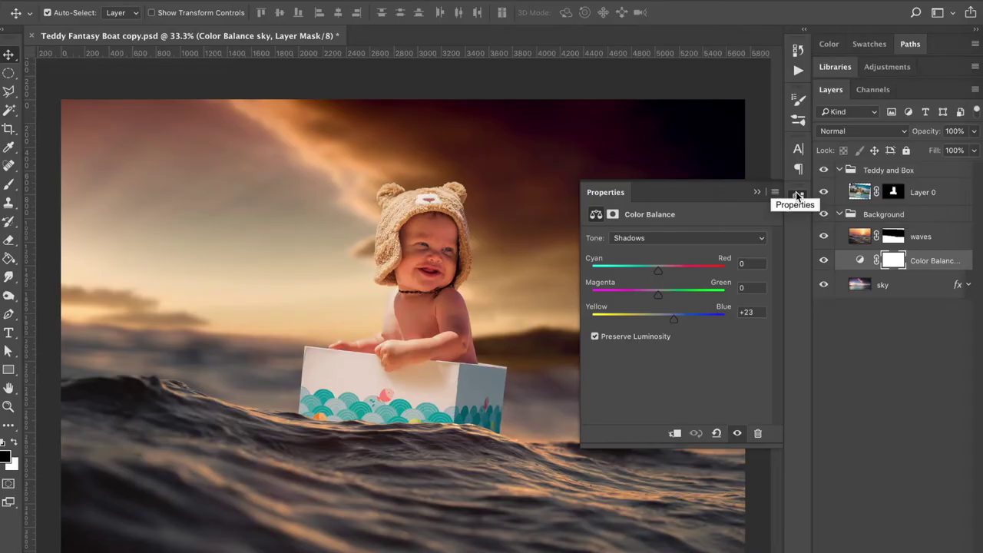
pyautogui.click(797, 196)
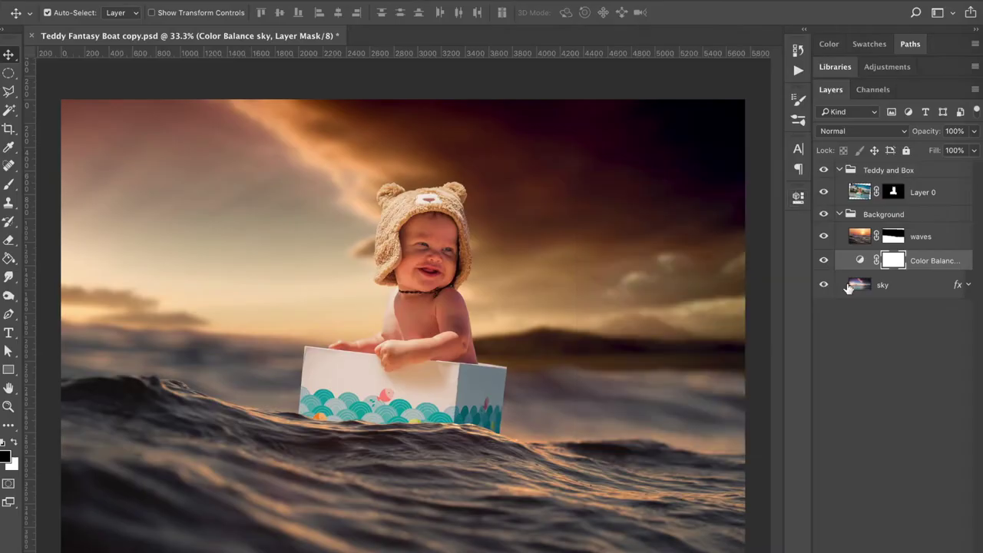
# Add a layer named "shadow" above the waves layer and paint a solid black shadow on the water below the box.
pyautogui.click(869, 334)
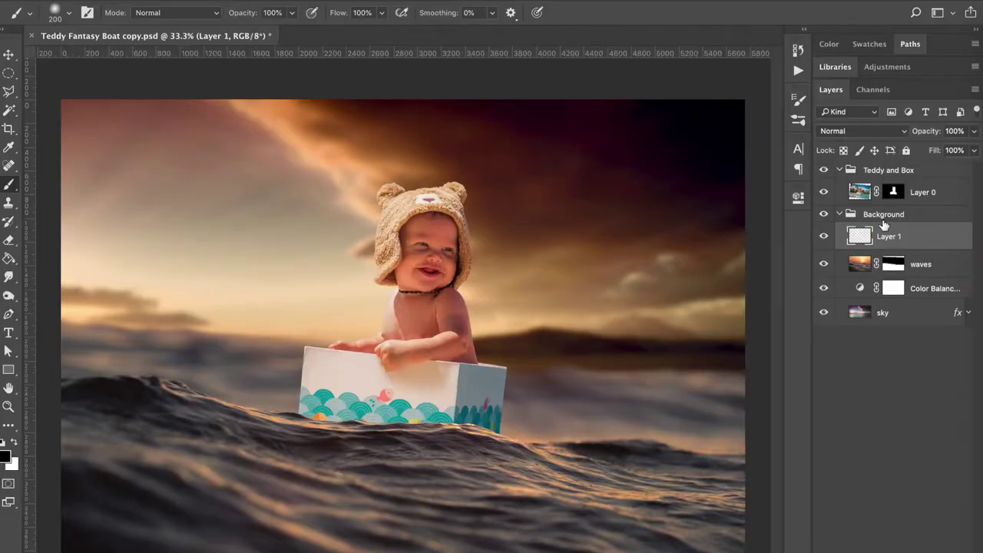
pyautogui.doubleClick(887, 236)
pyautogui.write('shadow')
pyautogui.press('Return')
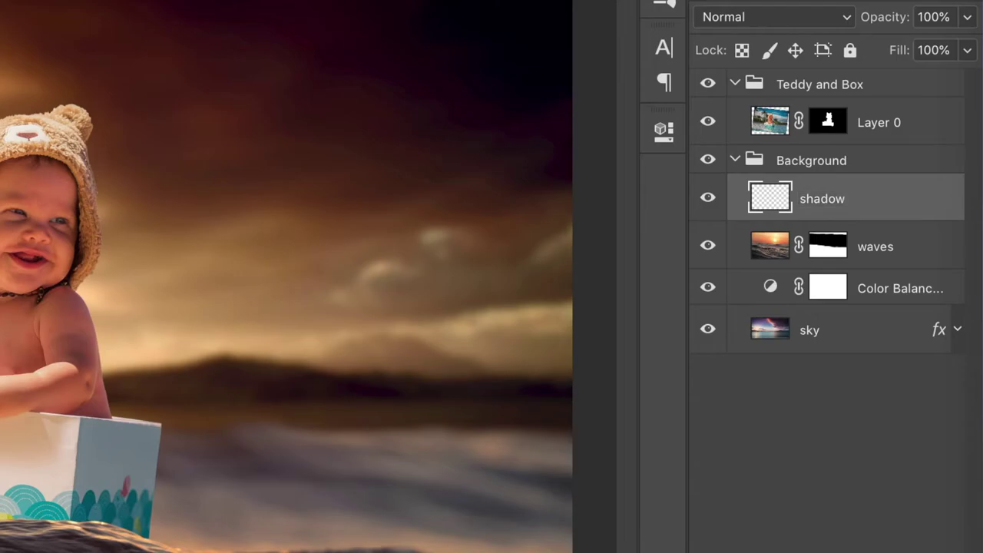
pyautogui.moveTo(299, 434)
pyautogui.mouseDown()
pyautogui.moveTo(398, 438)
pyautogui.moveTo(406, 463)
pyautogui.moveTo(501, 503)
pyautogui.moveTo(722, 538)
pyautogui.moveTo(610, 493)
pyautogui.moveTo(461, 519)
pyautogui.moveTo(370, 485)
pyautogui.moveTo(465, 528)
pyautogui.mouseUp()
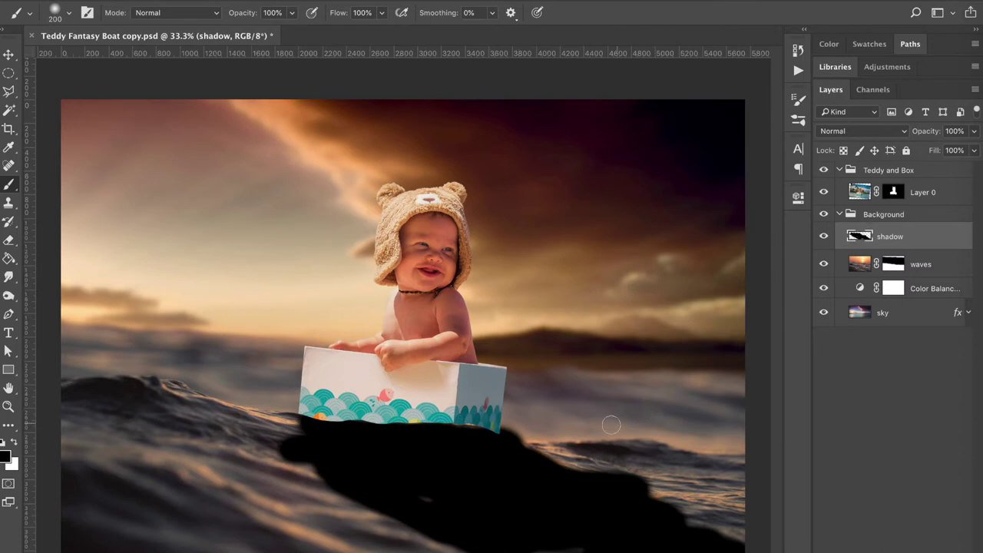
# Erase the stray edges on both sides of the painted water shadow with a soft eraser at 50% opacity.
pyautogui.press('e')
pyautogui.moveTo(603, 459)
pyautogui.mouseDown()
pyautogui.moveTo(665, 500)
pyautogui.moveTo(583, 474)
pyautogui.mouseUp()
pyautogui.moveTo(280, 436)
pyautogui.mouseDown()
pyautogui.moveTo(303, 476)
pyautogui.moveTo(285, 451)
pyautogui.mouseUp()
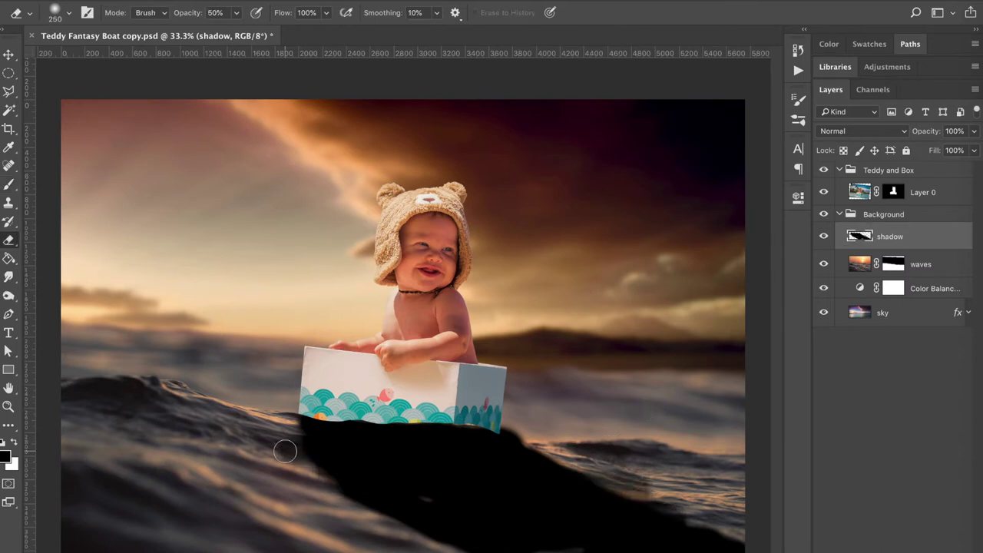
# Distort the shadow layer with the Wave filter using 60 generators and set its blend mode to Soft Light.
pyautogui.click(345, 2)
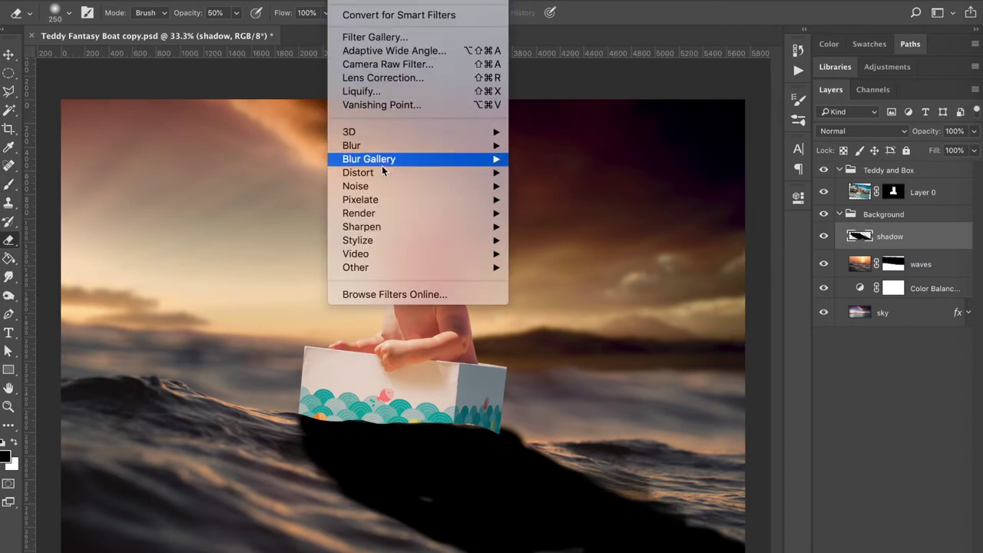
pyautogui.moveTo(384, 175)
pyautogui.click(537, 267)
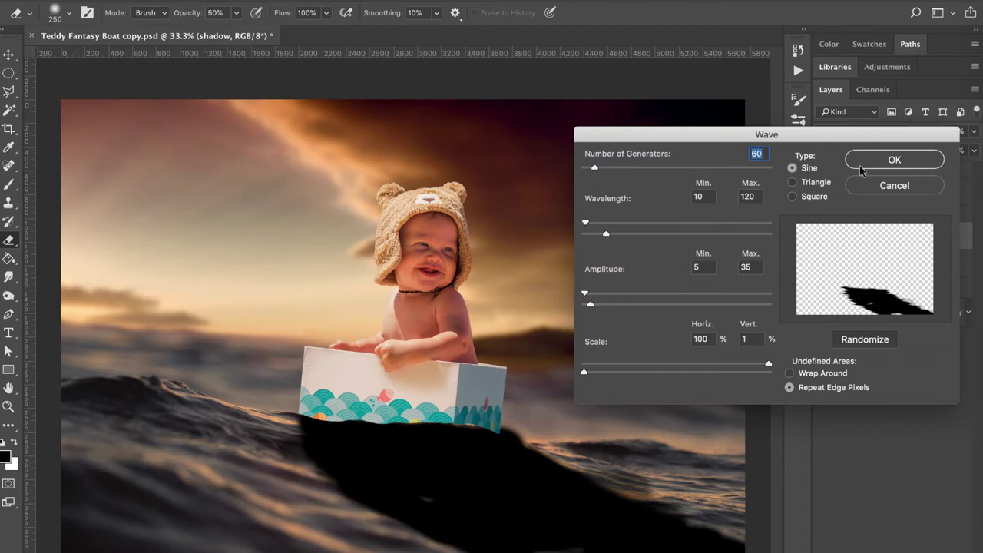
pyautogui.click(885, 161)
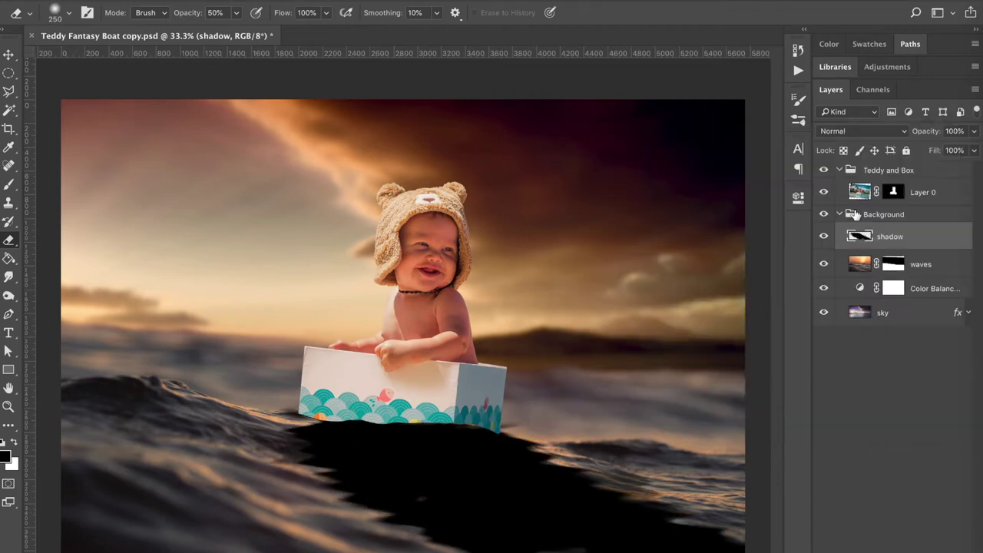
pyautogui.click(857, 132)
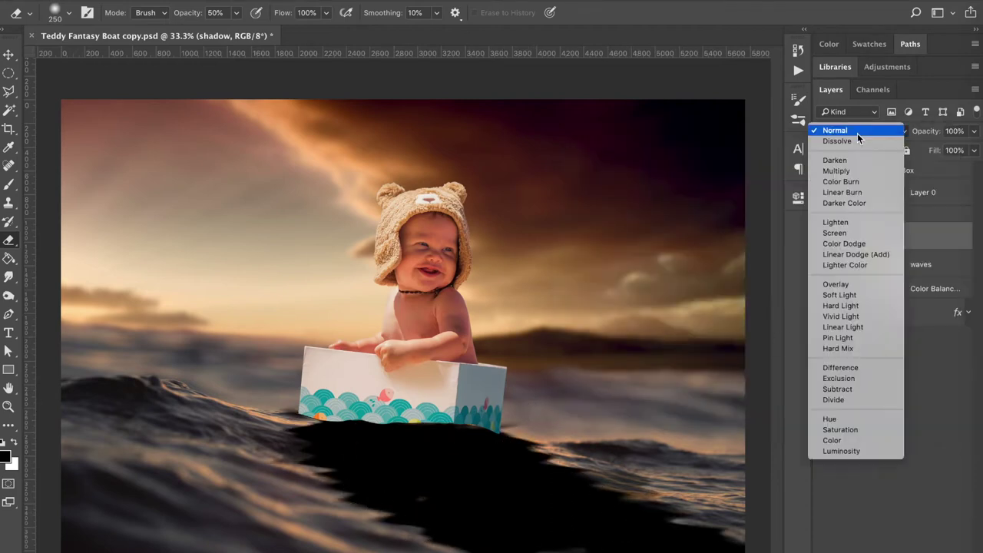
pyautogui.click(841, 295)
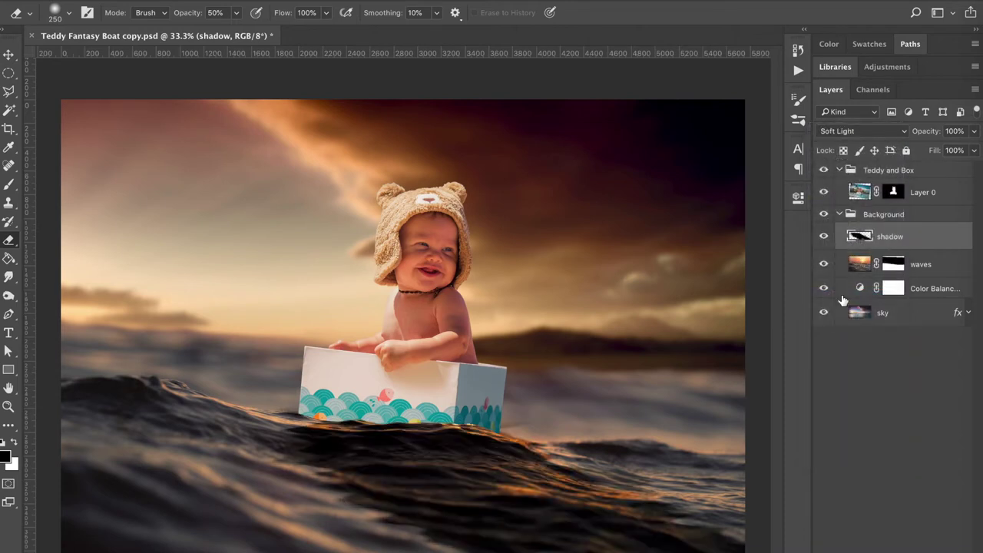
# Add a Hue/Saturation adjustment above the waves layer with Saturation at -80 and restrict it to the shadow's outline.
pyautogui.click(917, 274)
pyautogui.click(900, 552)
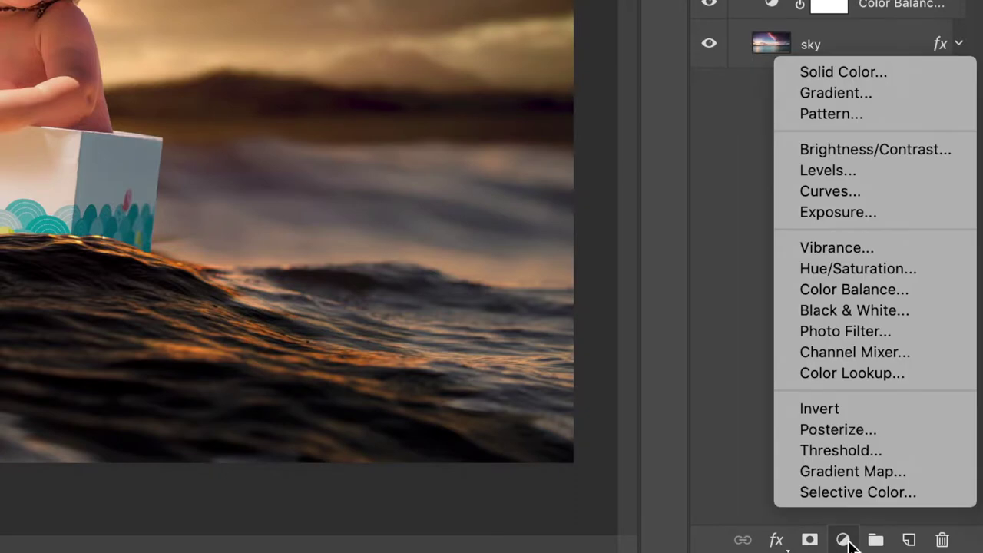
pyautogui.click(883, 266)
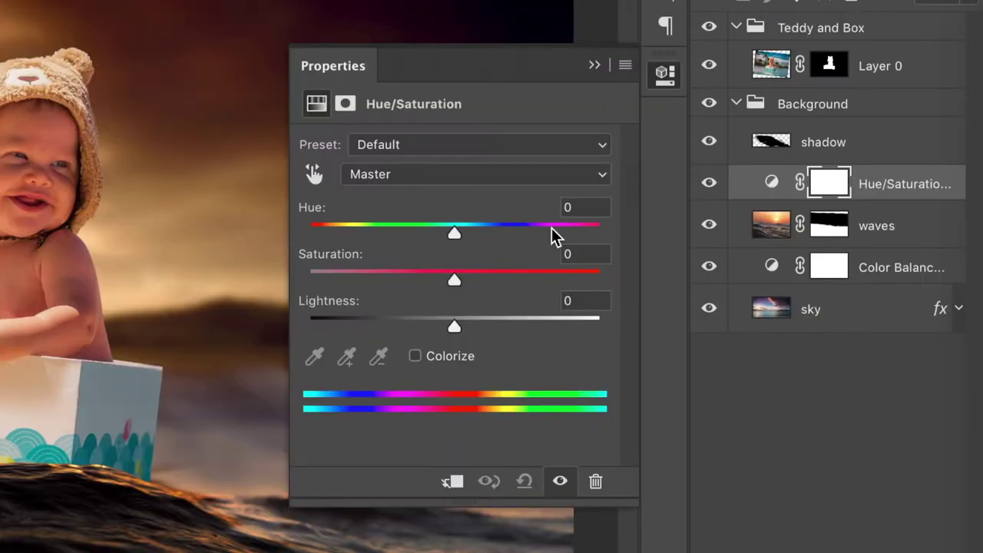
pyautogui.doubleClick(585, 257)
pyautogui.write('-80')
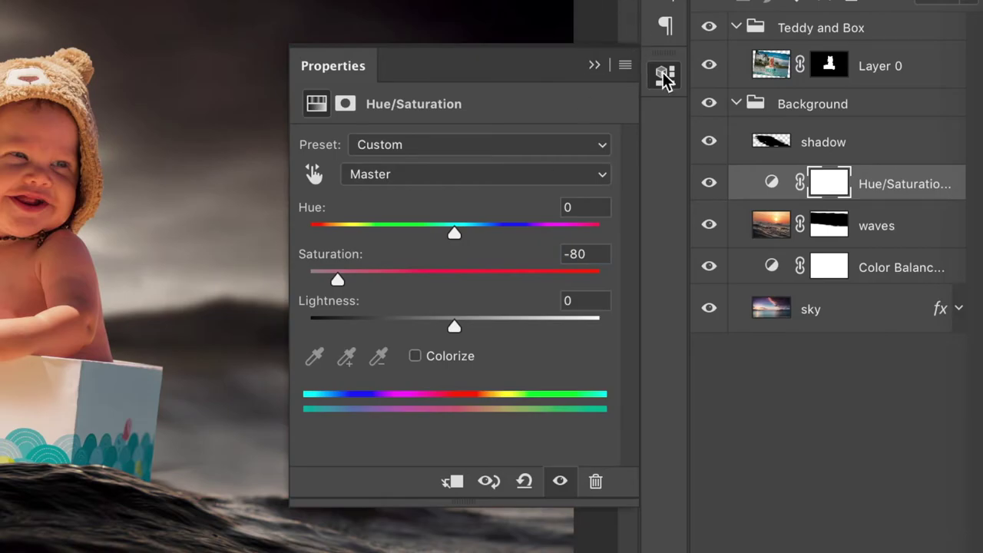
pyautogui.click(665, 77)
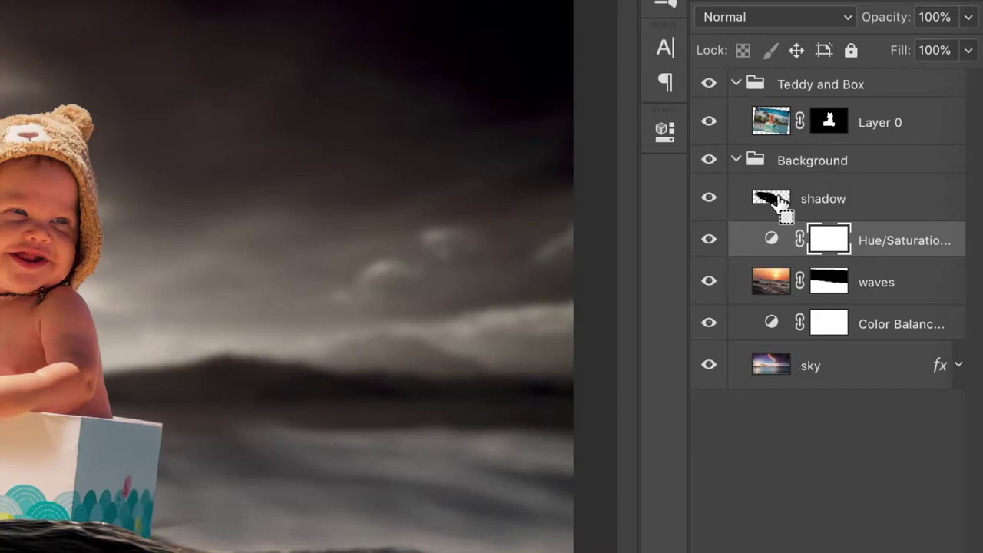
pyautogui.keyDown('ctrl'); pyautogui.click(777, 199); pyautogui.keyUp('ctrl')
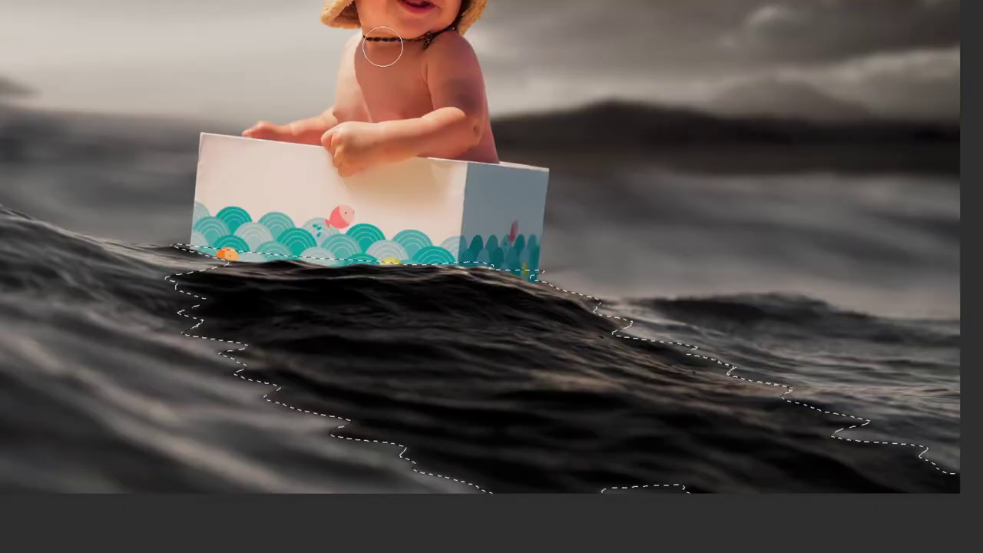
pyautogui.click(456, 357)
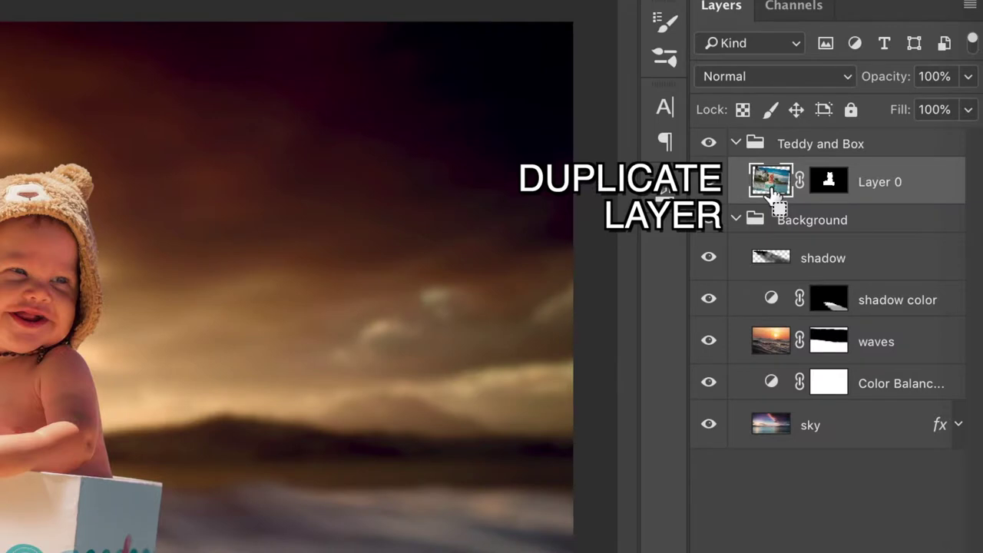
# Duplicate the baby and box layer, and merge the copy with a new blank layer.
pyautogui.moveTo(774, 195); pyautogui.dragTo(772, 201)
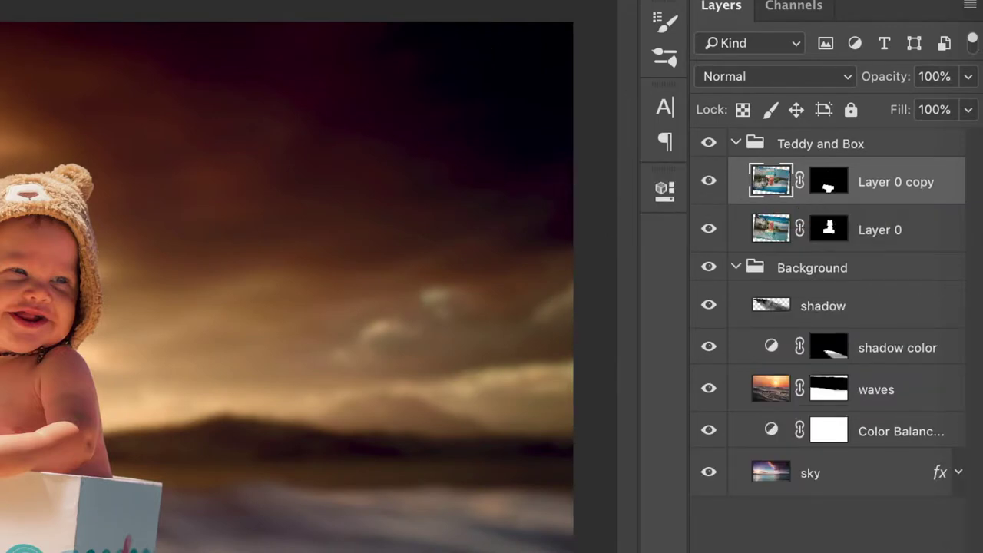
pyautogui.press('super+shift+alt+n')
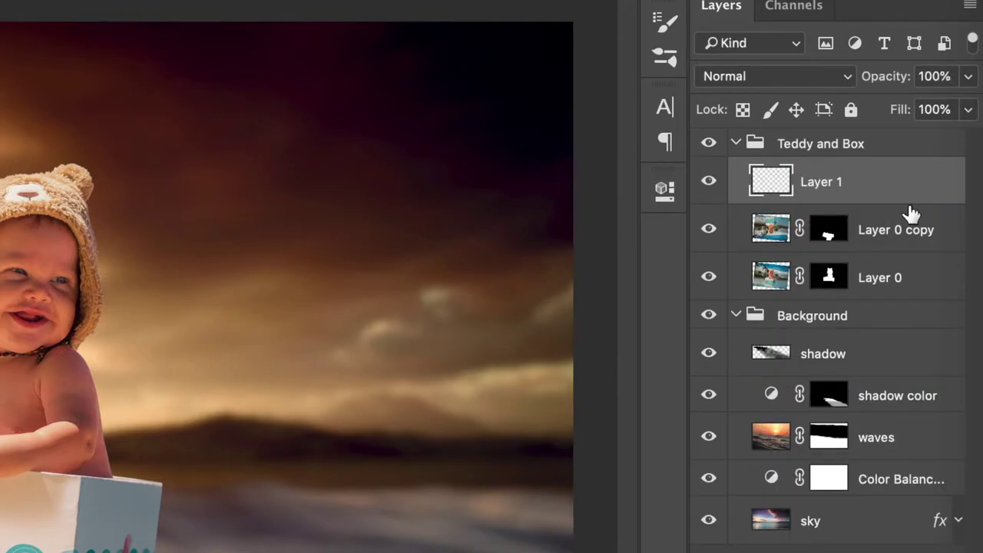
pyautogui.click(890, 215)
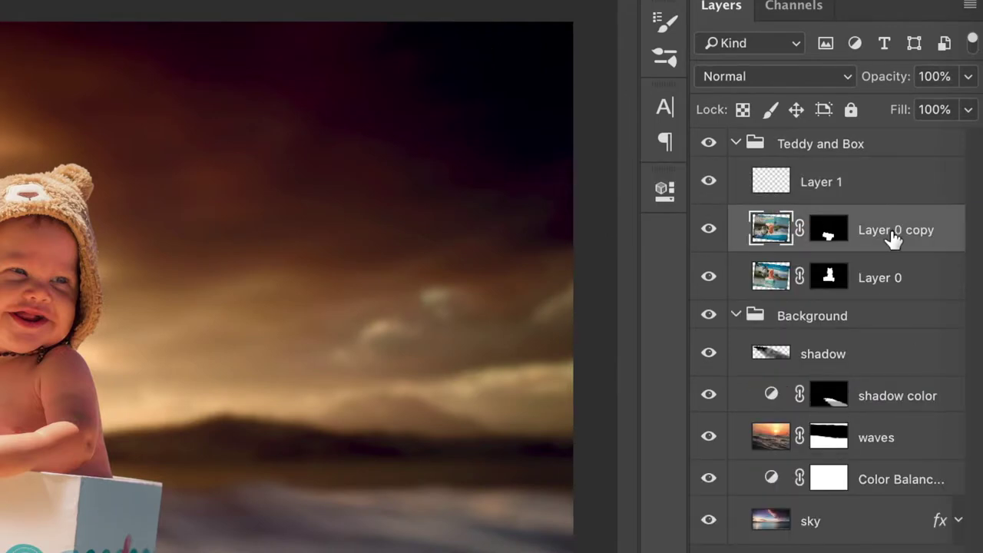
pyautogui.keyDown('shift'); pyautogui.click(889, 179); pyautogui.keyUp('shift')
pyautogui.hotkey('ctrl', 'e')
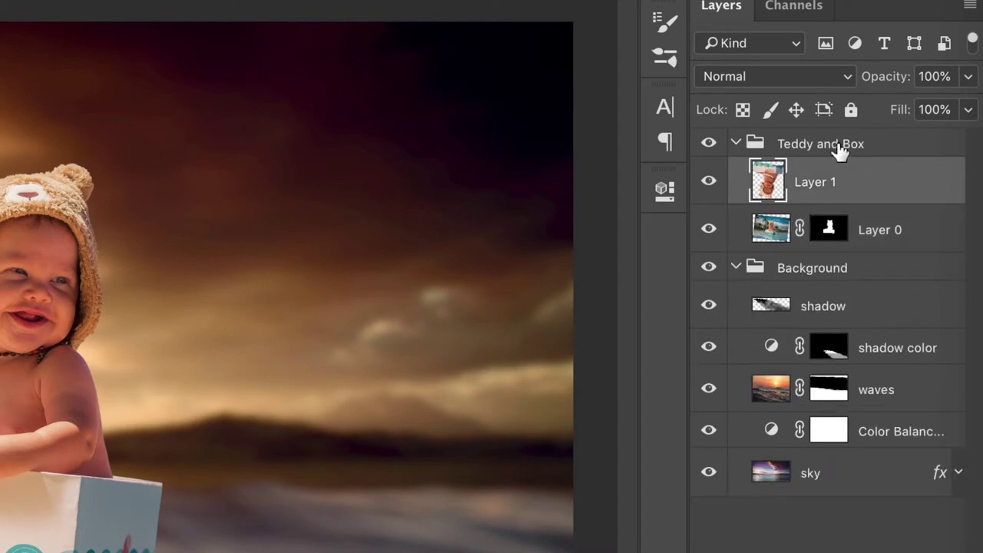
# Flip the duplicated baby and box vertically, rotate it and position it beneath the box as a water reflection.
pyautogui.hotkey('ctrl', 'z')
pyautogui.hotkey('ctrl', 'z')
pyautogui.rightClick(888, 182)
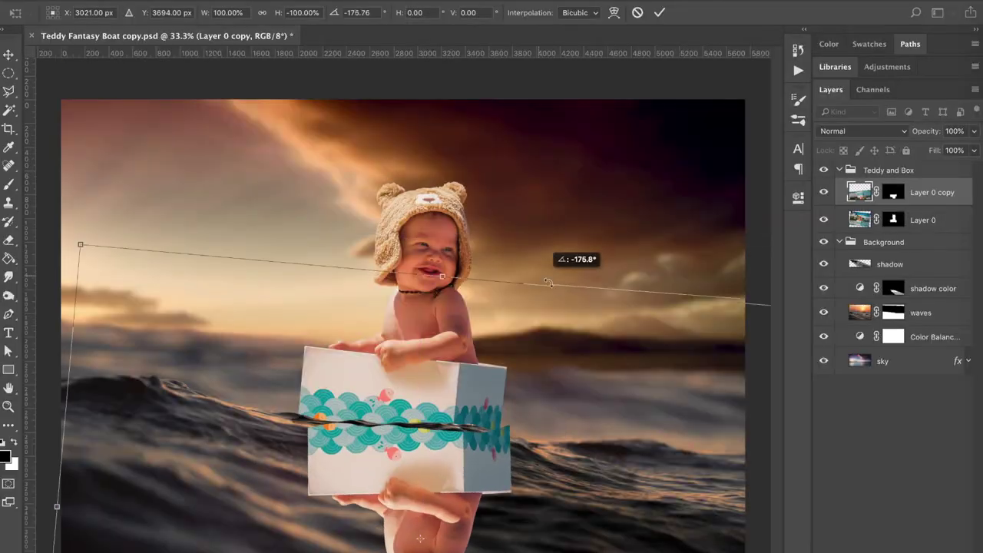
pyautogui.moveTo(514, 282); pyautogui.dragTo(556, 302)
pyautogui.moveTo(474, 382); pyautogui.dragTo(545, 405)
pyautogui.press('Return')
# Set the reflection layer's blend mode to Overlay and distort it with the Wave filter using 25 generators.
pyautogui.click(857, 132)
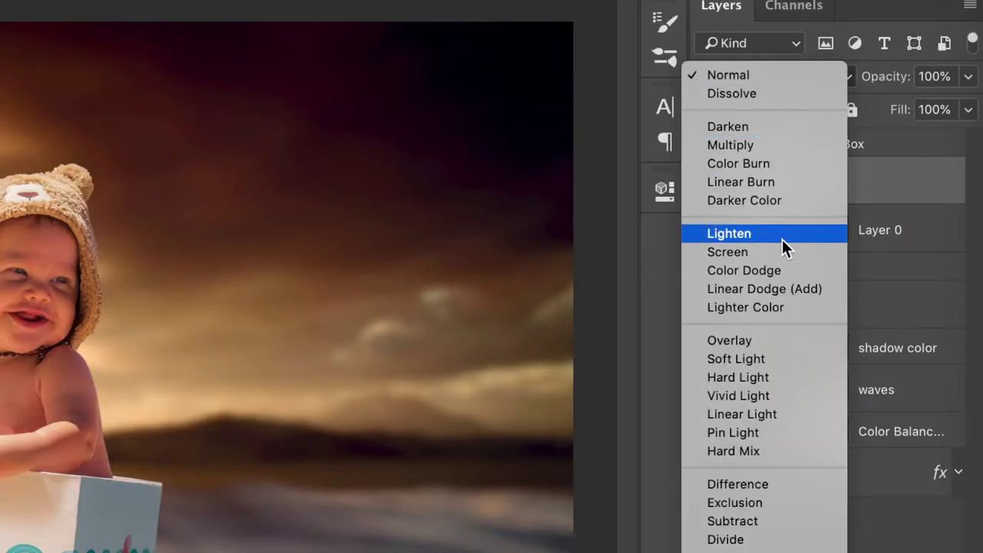
pyautogui.click(786, 340)
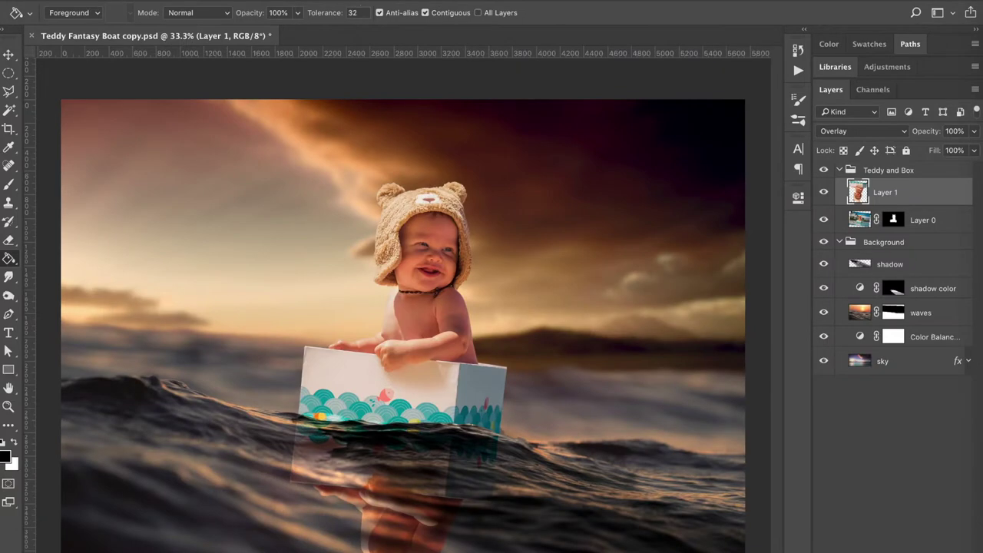
pyautogui.click(341, 1)
pyautogui.moveTo(373, 169)
pyautogui.click(537, 268)
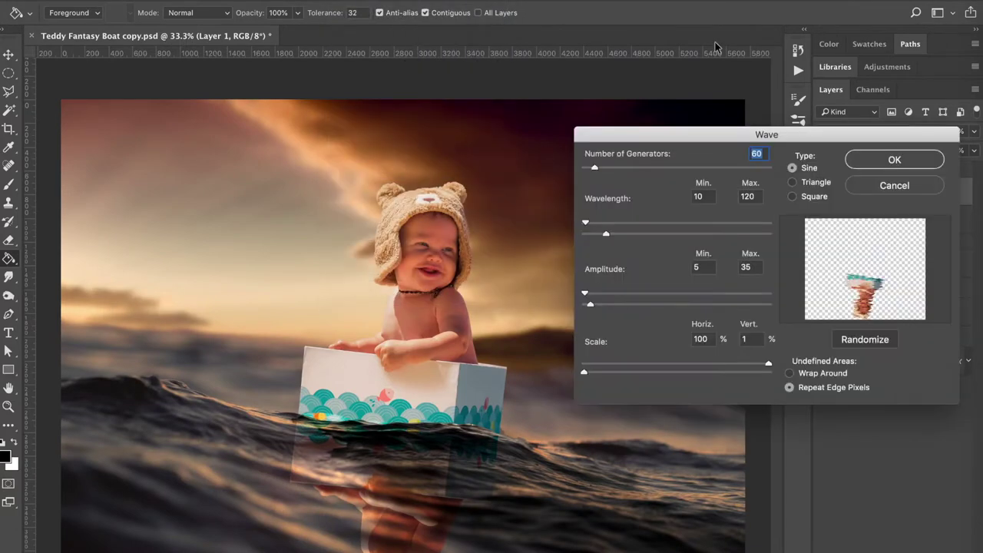
pyautogui.write('25')
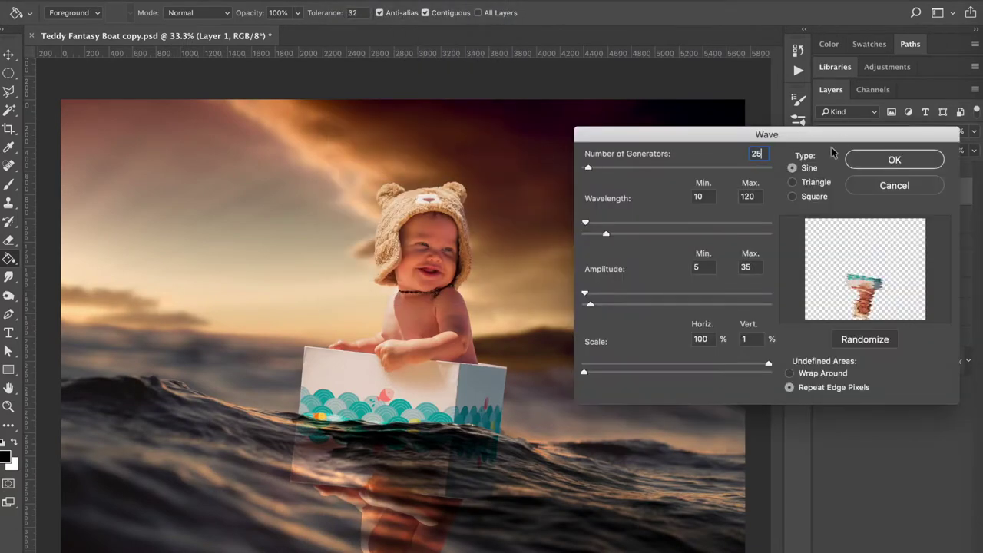
pyautogui.click(871, 157)
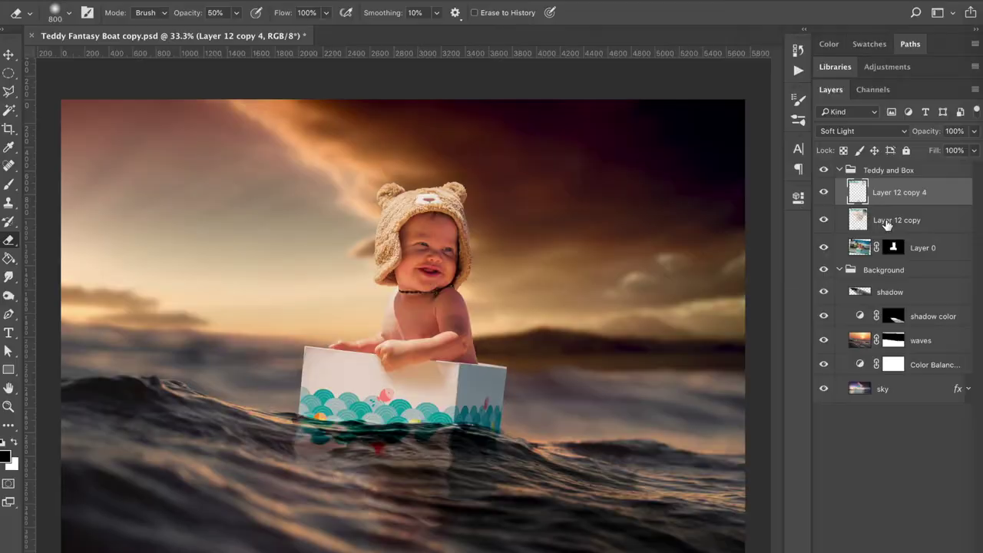
# Rename the lower reflection layer "reflection 1" and the upper one "reflection 2".
pyautogui.doubleClick(890, 221)
pyautogui.write('reflec')
pyautogui.write('tion 1')
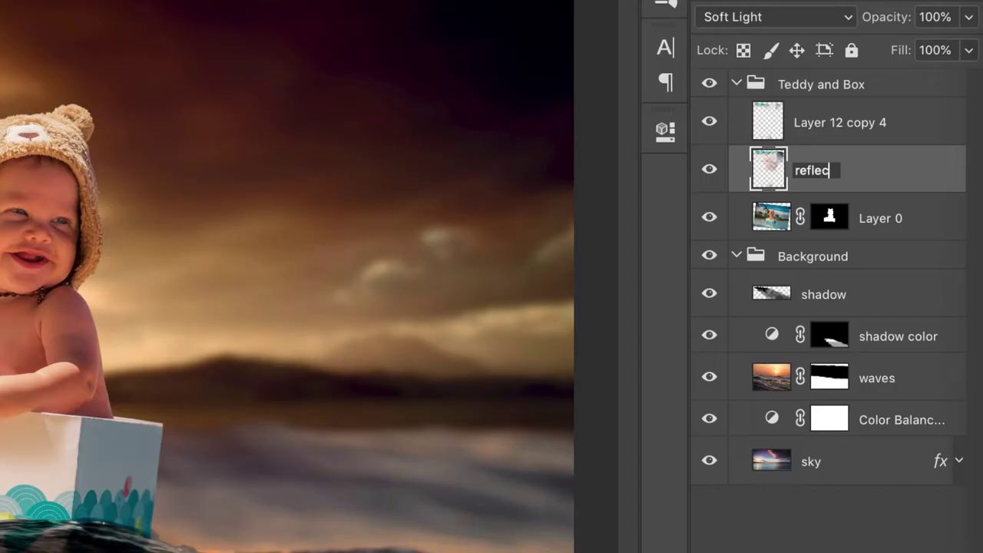
pyautogui.press('Return')
pyautogui.doubleClick(833, 123)
pyautogui.write('reflection 2')
pyautogui.press('Return')
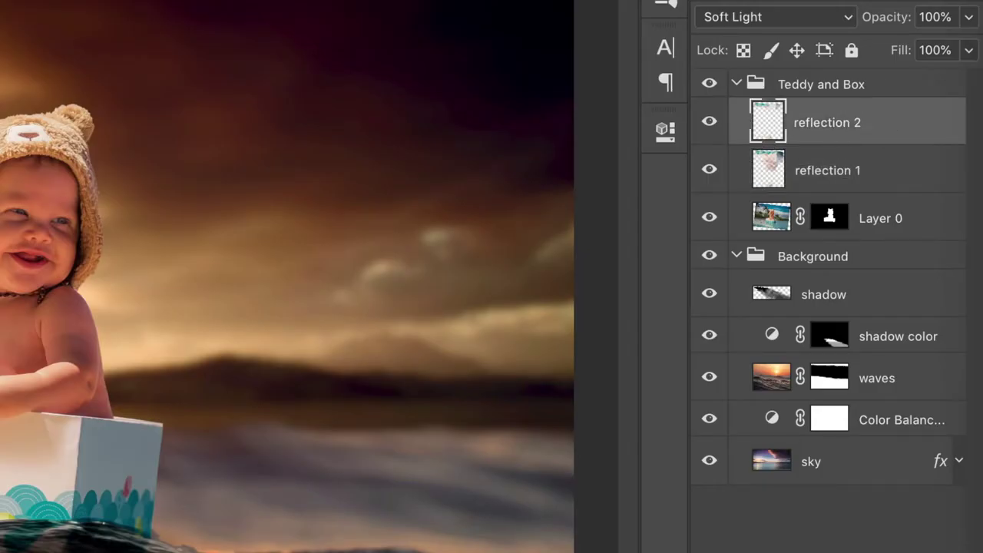
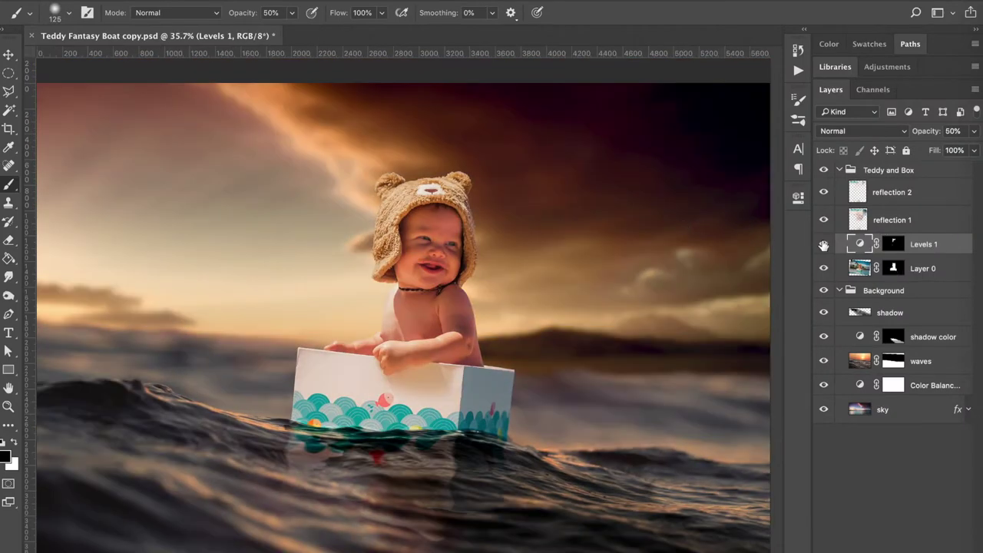
# Compare the image with and without the Levels adjustment on the baby.
pyautogui.click(823, 245)
pyautogui.click(823, 245)
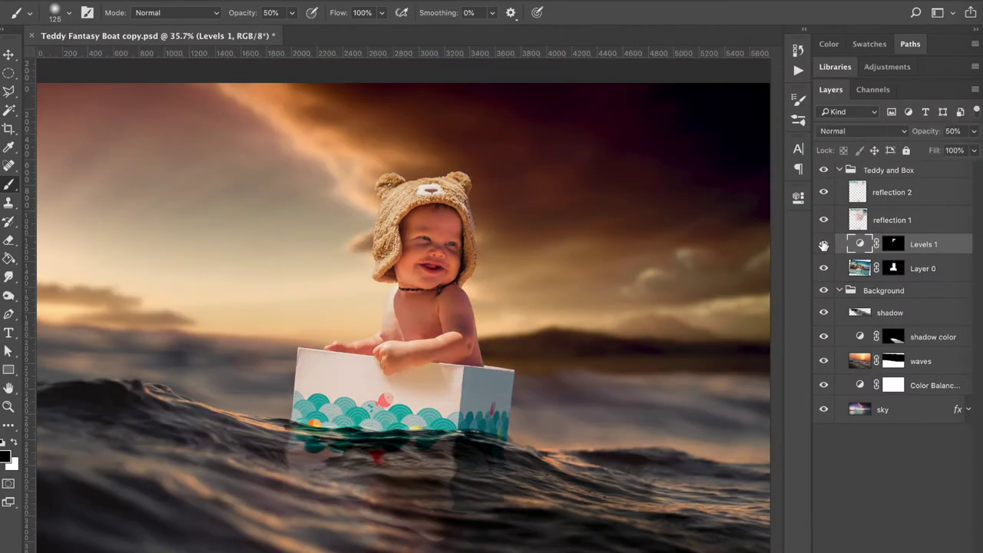
pyautogui.click(823, 244)
pyautogui.click(823, 244)
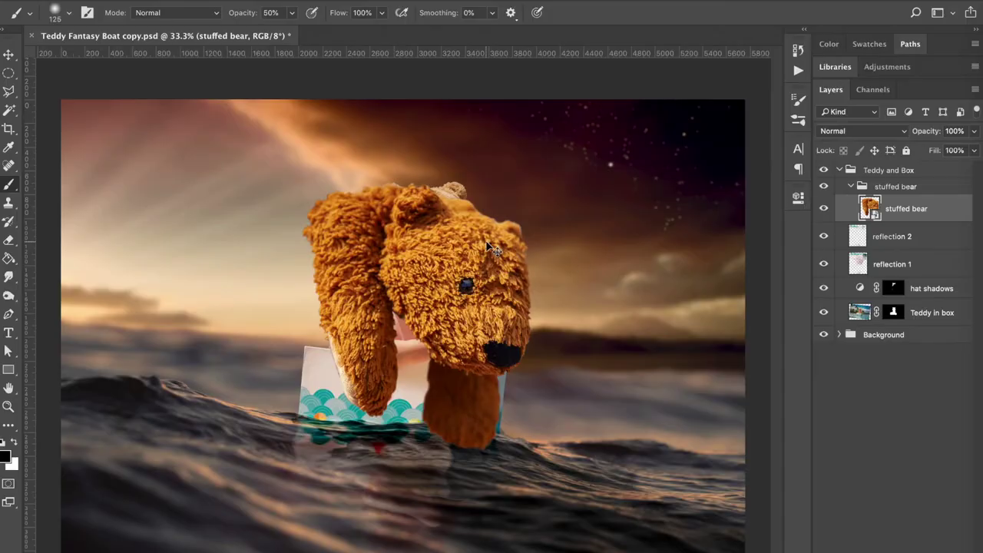
# Scale down the stuffed bear and place it hanging over the box's right end beside the baby's arm.
pyautogui.hotkey('ctrl', 't')
pyautogui.moveTo(290, 169)
pyautogui.mouseDown()
pyautogui.moveTo(333, 199)
pyautogui.moveTo(375, 286)
pyautogui.moveTo(421, 256)
pyautogui.moveTo(506, 317)
pyautogui.mouseUp()
pyautogui.press('Return')
pyautogui.press('b')
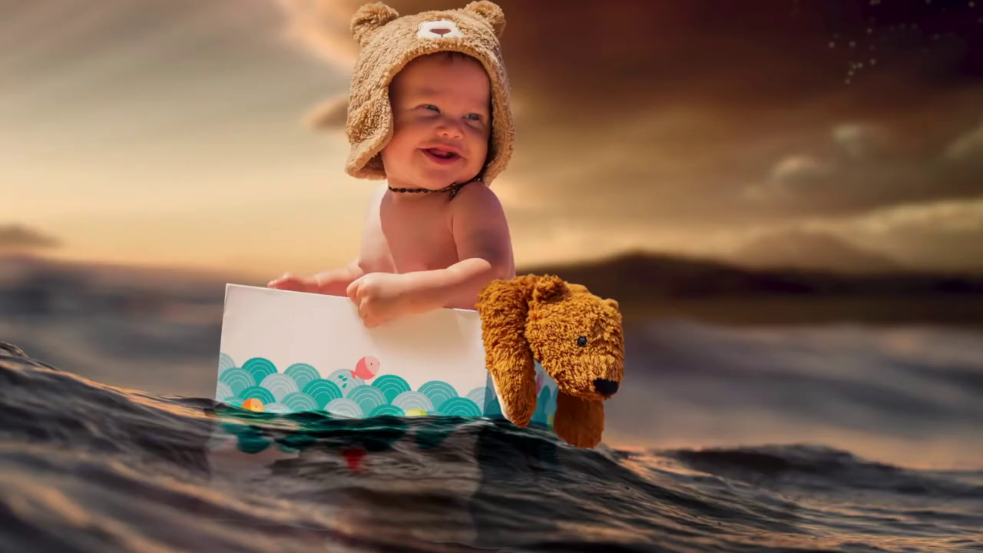
# Flip the stuffed bear copy vertically at -100% height and move it about 770 px straight down as a reflection.
pyautogui.hotkey('ctrl', 't')
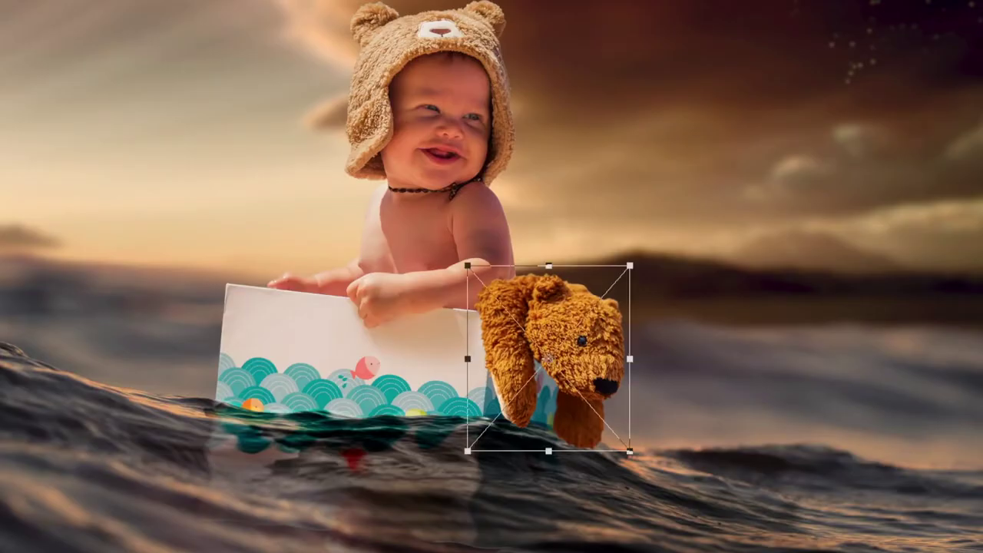
pyautogui.click(205, 48)
pyautogui.write('-100.00')
pyautogui.press('Return')
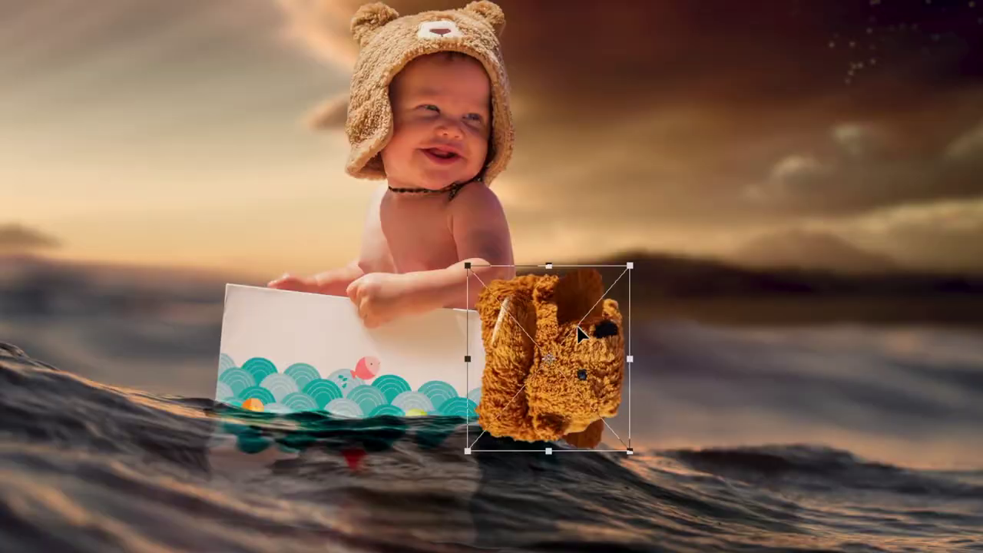
pyautogui.moveTo(579, 334); pyautogui.dragTo(585, 478)
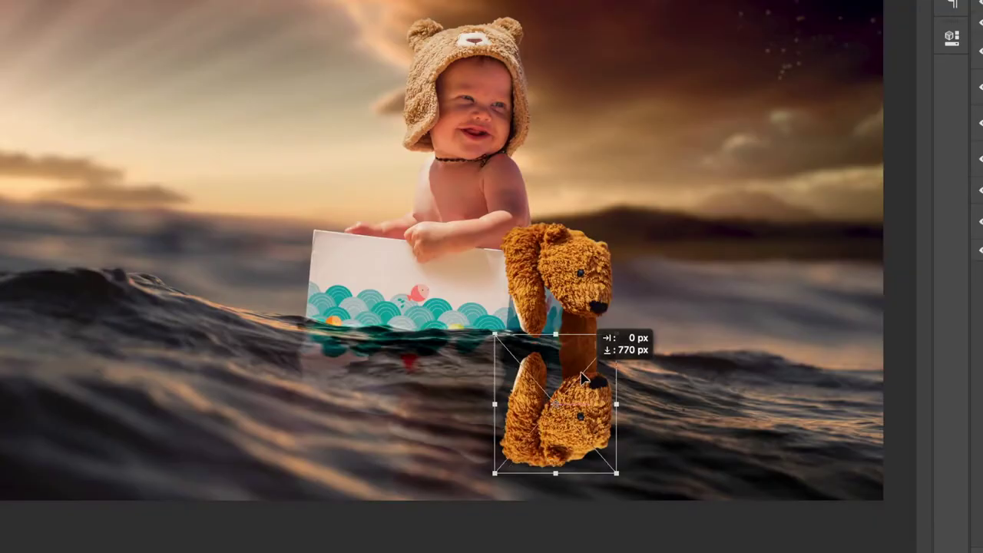
# Distort the flipped stuffed bear with the Wave filter using 2 generators.
pyautogui.click(366, 8)
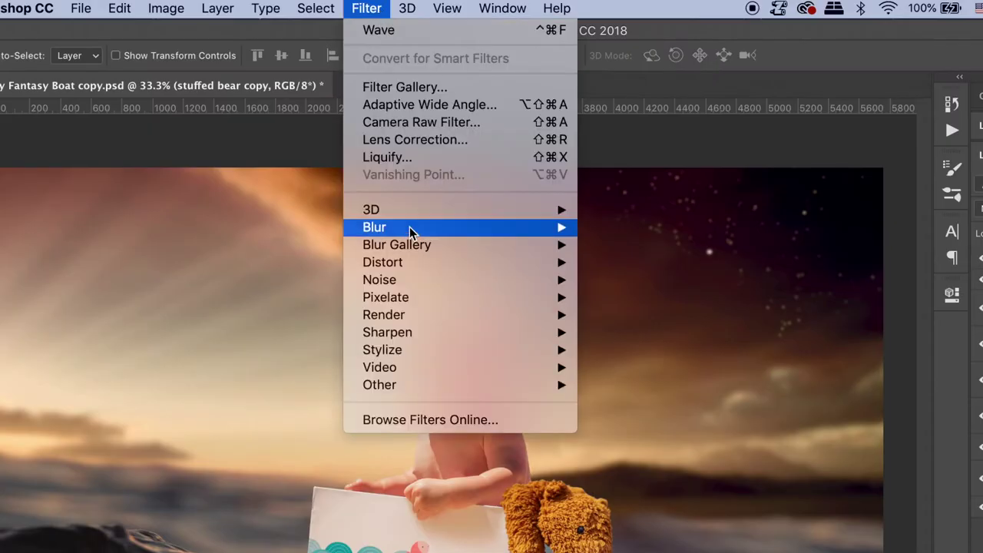
pyautogui.moveTo(407, 262)
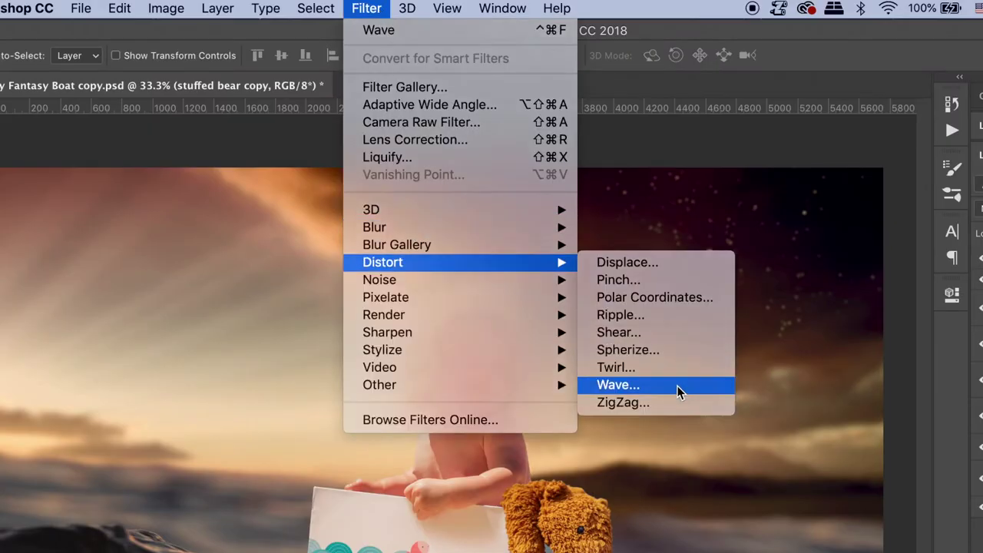
pyautogui.click(678, 392)
pyautogui.write('2')
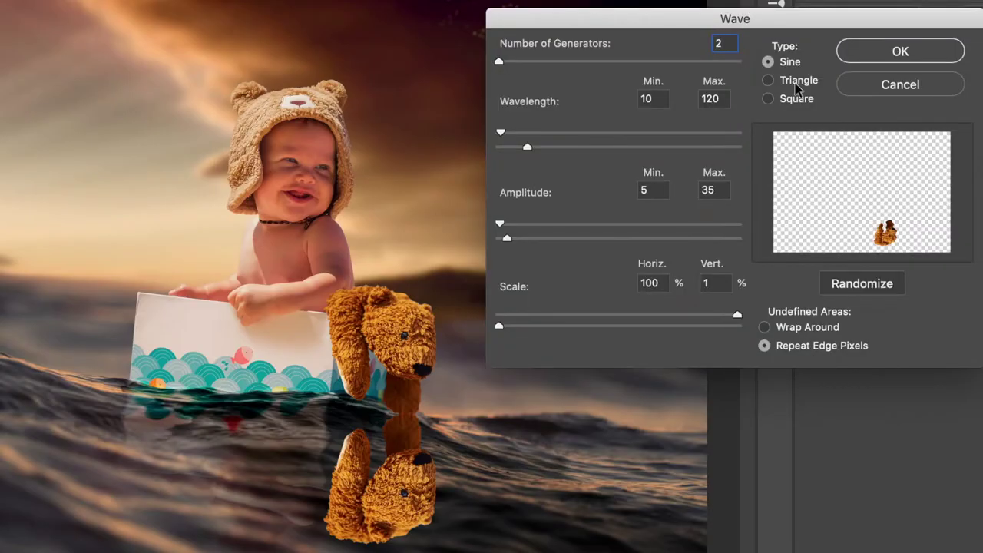
pyautogui.click(895, 50)
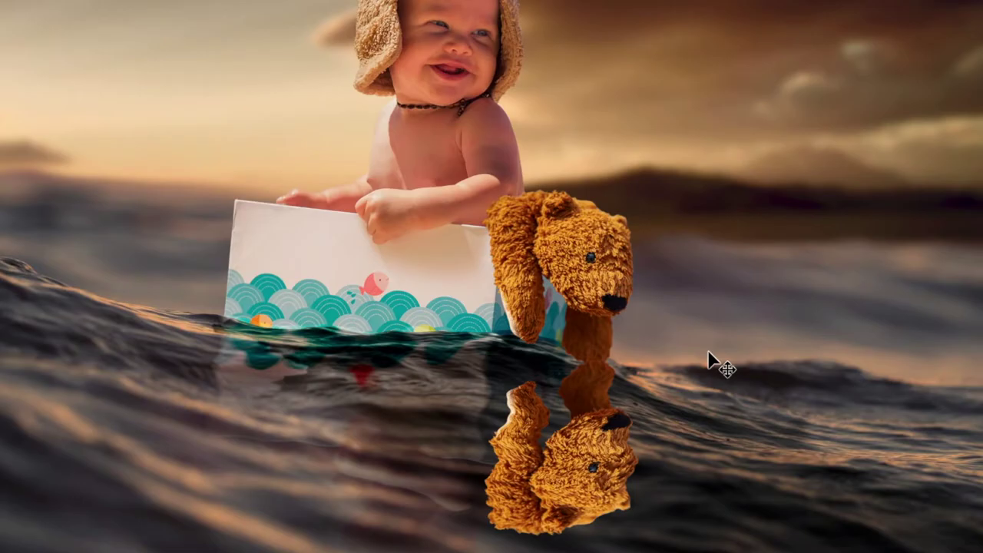
# Set the stuffed bear reflection's blend mode to Overlay.
pyautogui.click(614, 4)
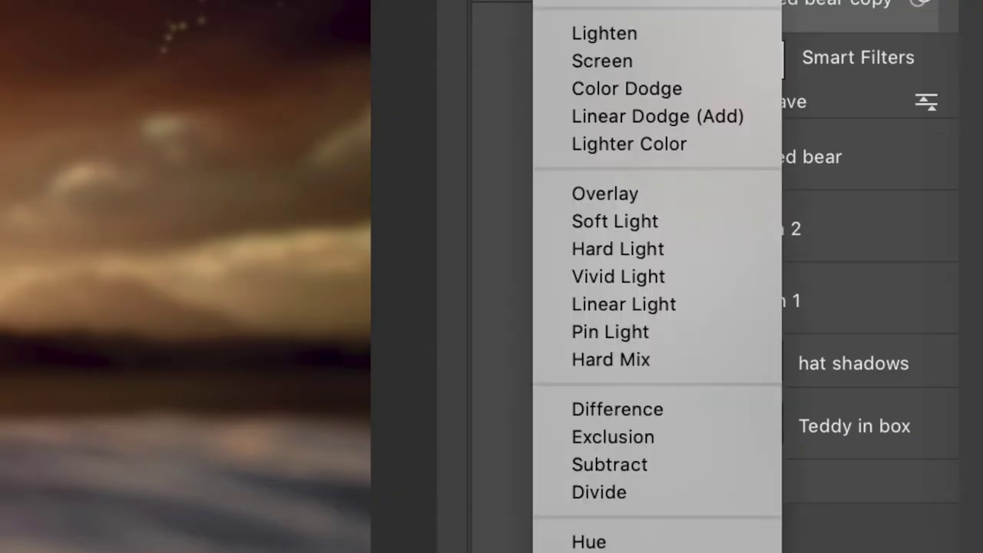
pyautogui.click(633, 195)
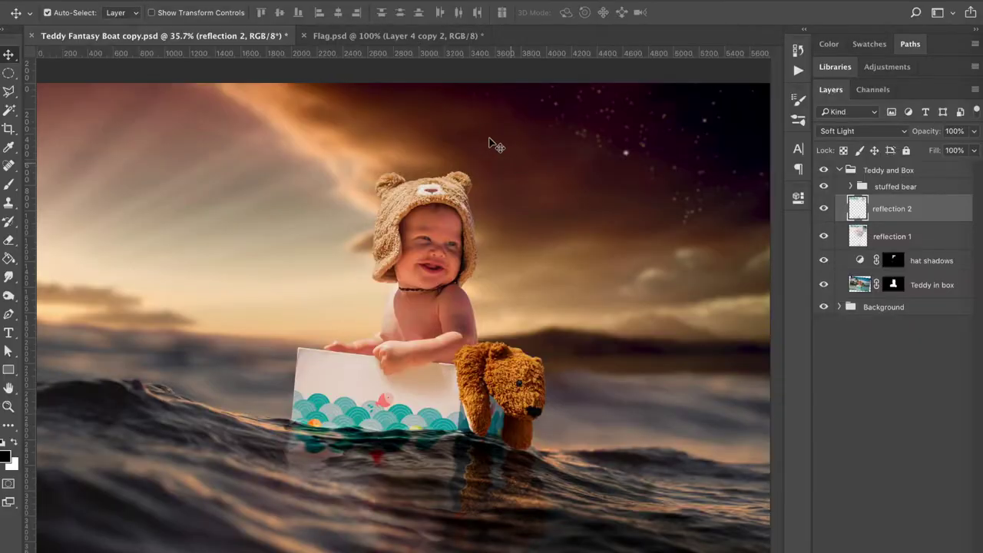
# Bring the flag from Flag.psd into the boat composite and flip it horizontally at -100% width.
pyautogui.click(404, 36)
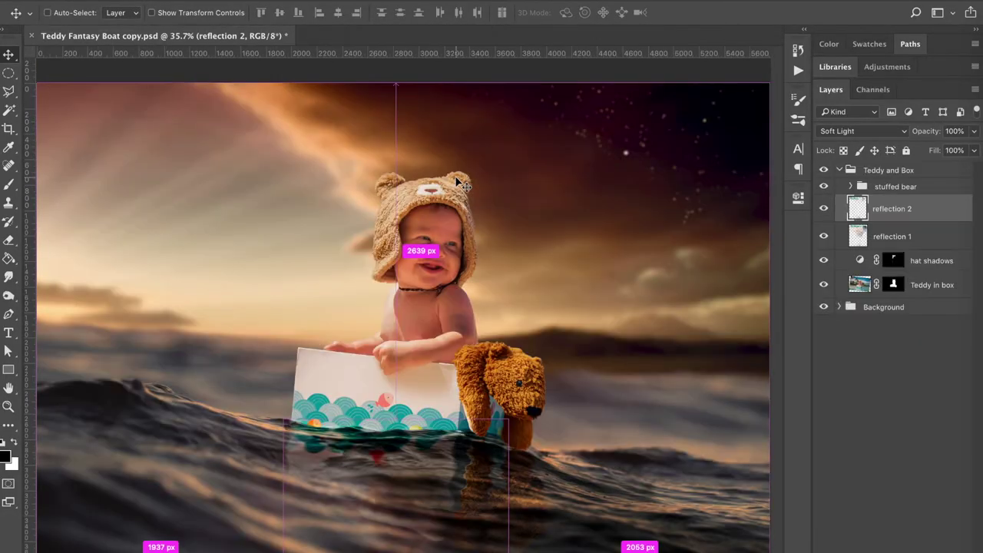
pyautogui.moveTo(417, 248); pyautogui.dragTo(456, 180)
pyautogui.hotkey('ctrl', 't')
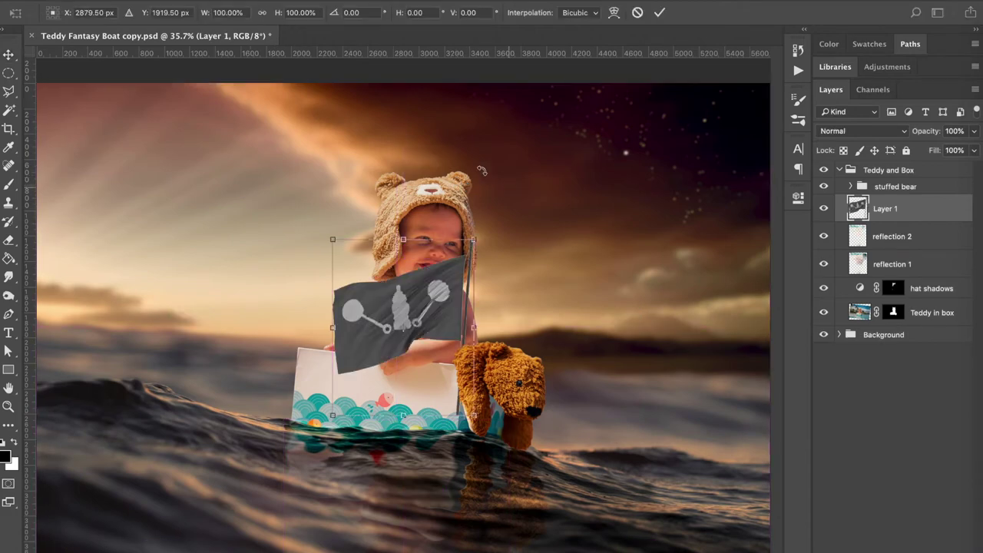
pyautogui.click(217, 12)
pyautogui.write('-')
pyautogui.press('Return')
# Place the flag to the right of the baby above the stuffed bear and rotate it clockwise so the pole leans outward.
pyautogui.moveTo(411, 273); pyautogui.dragTo(556, 205)
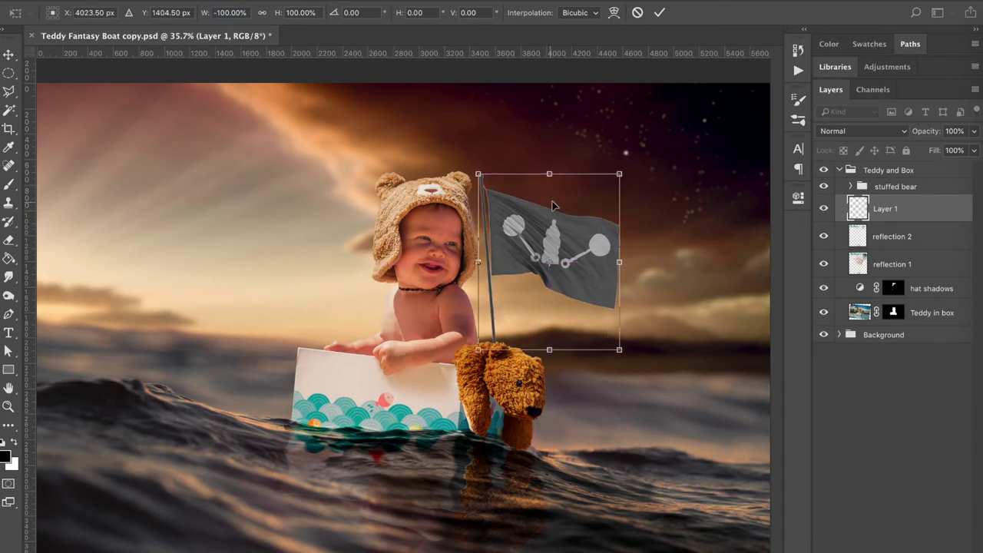
pyautogui.moveTo(613, 137); pyautogui.dragTo(676, 197)
pyautogui.moveTo(631, 229); pyautogui.dragTo(689, 240)
pyautogui.press('Return')
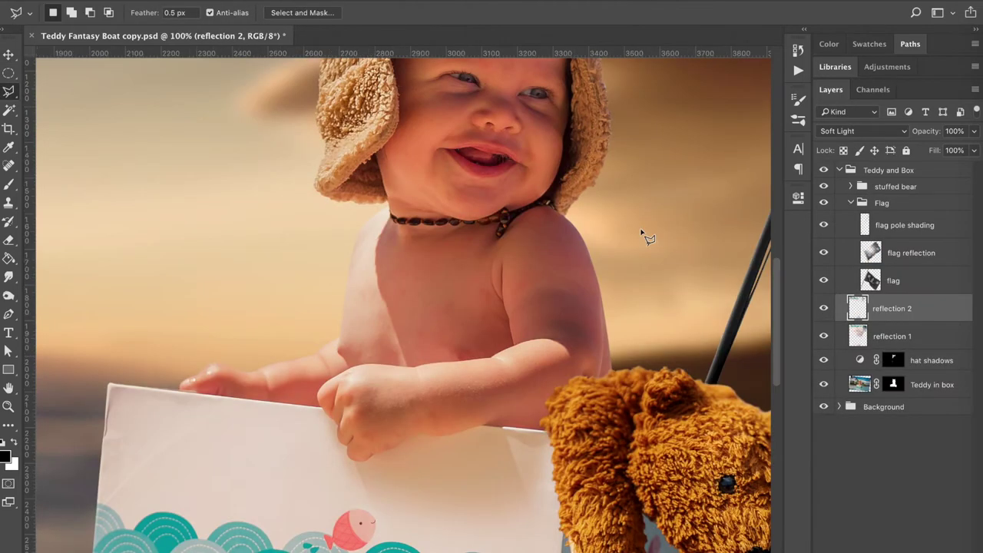
# Examine the flag pole with and without the flag pole shading layer.
pyautogui.hscroll(10, 643, 235)
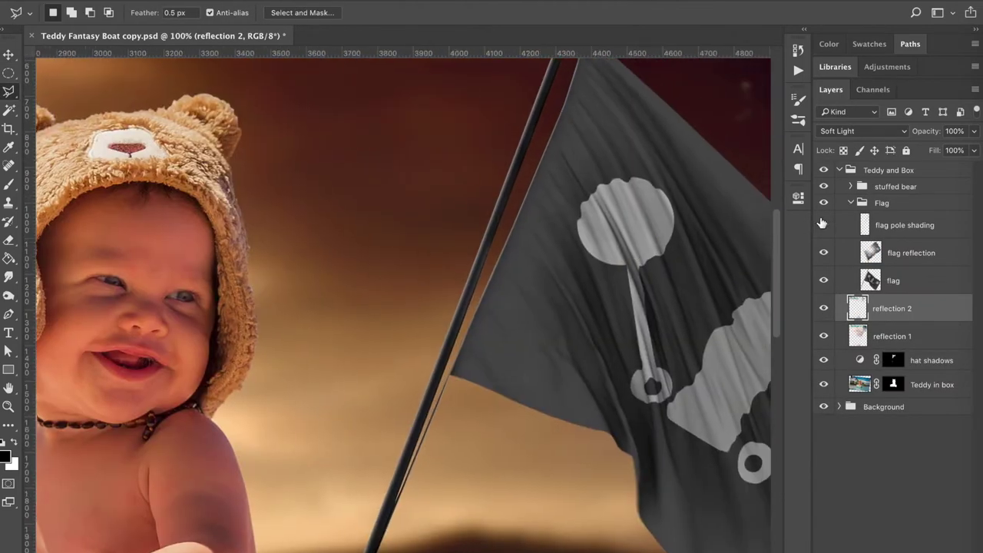
pyautogui.scroll(8, 627, 300)
pyautogui.click(822, 224)
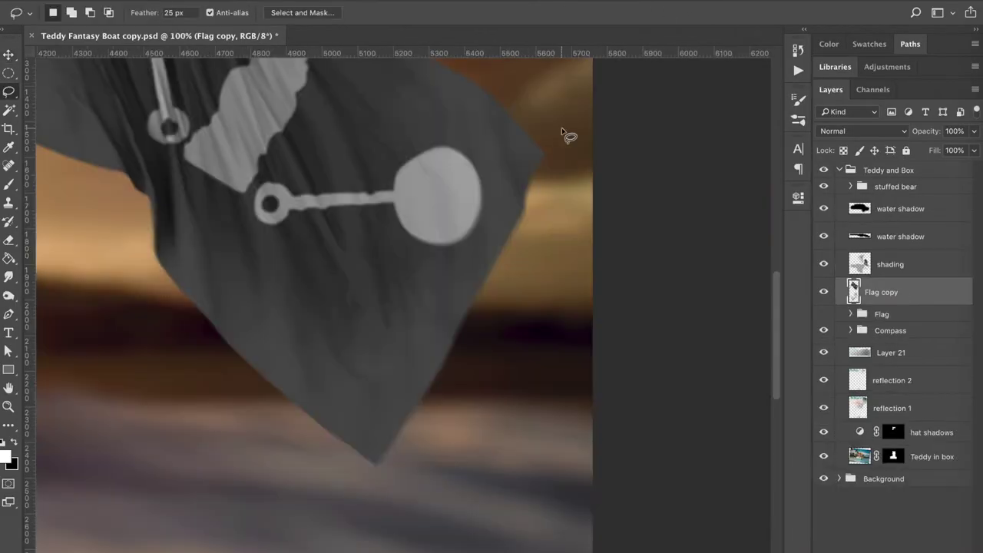
# Lasso the flag's outer corner with a 25 px feather and apply a Motion Blur with a distance of 15 pixels.
pyautogui.moveTo(563, 129)
pyautogui.mouseDown()
pyautogui.moveTo(358, 222)
pyautogui.moveTo(204, 417)
pyautogui.moveTo(546, 375)
pyautogui.moveTo(614, 144)
pyautogui.mouseUp()
pyautogui.click(298, 2)
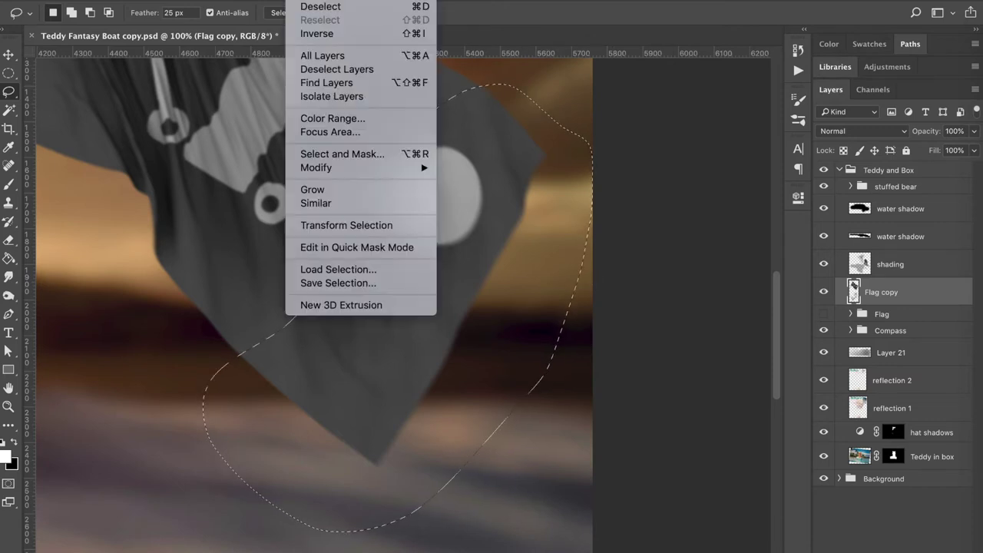
pyautogui.moveTo(344, 1)
pyautogui.moveTo(375, 147)
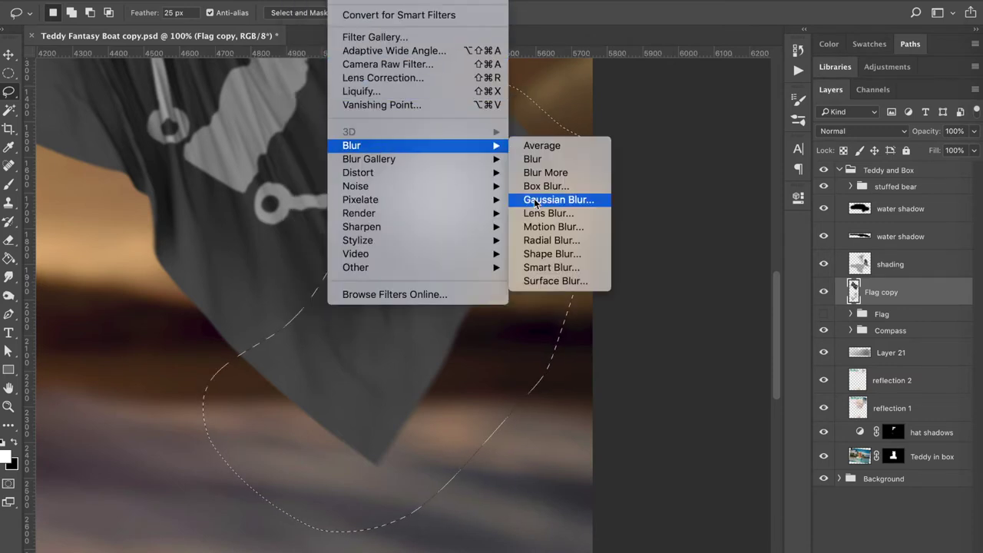
pyautogui.click(544, 226)
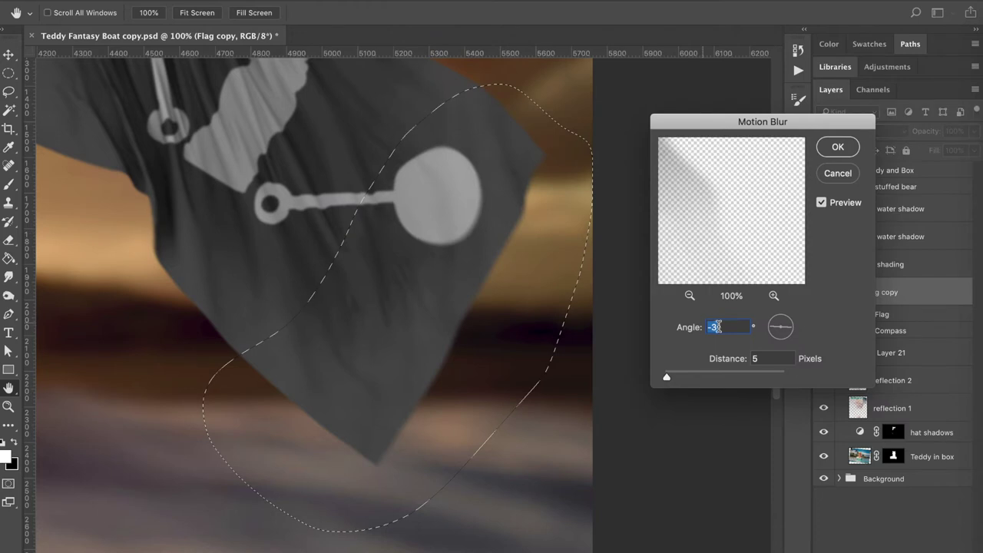
pyautogui.doubleClick(770, 357)
pyautogui.write('15')
pyautogui.click(840, 153)
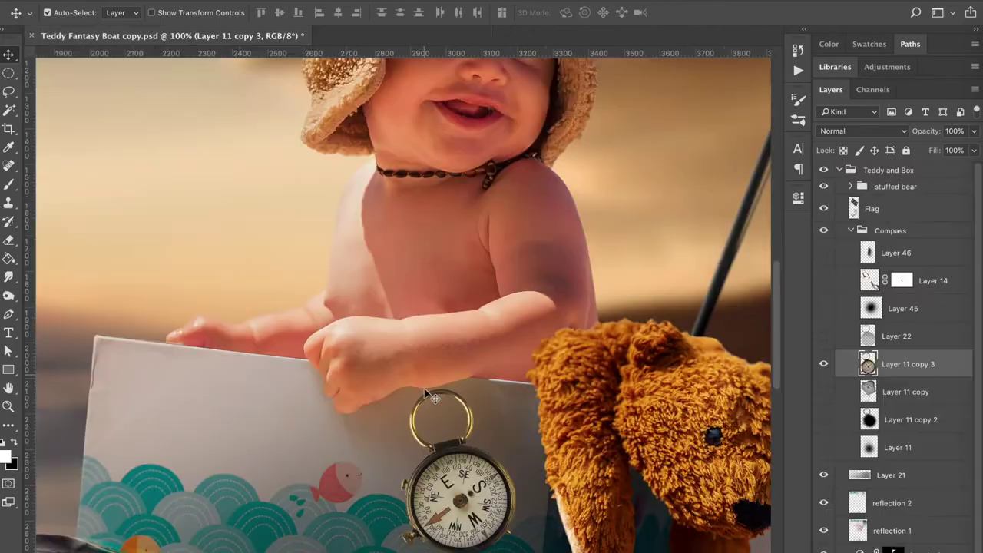
# Place a vertically flipped compass copy below the compass as its reflection and distort it with the Wave filter using 2 generators.
pyautogui.scroll(-5, 418, 288)
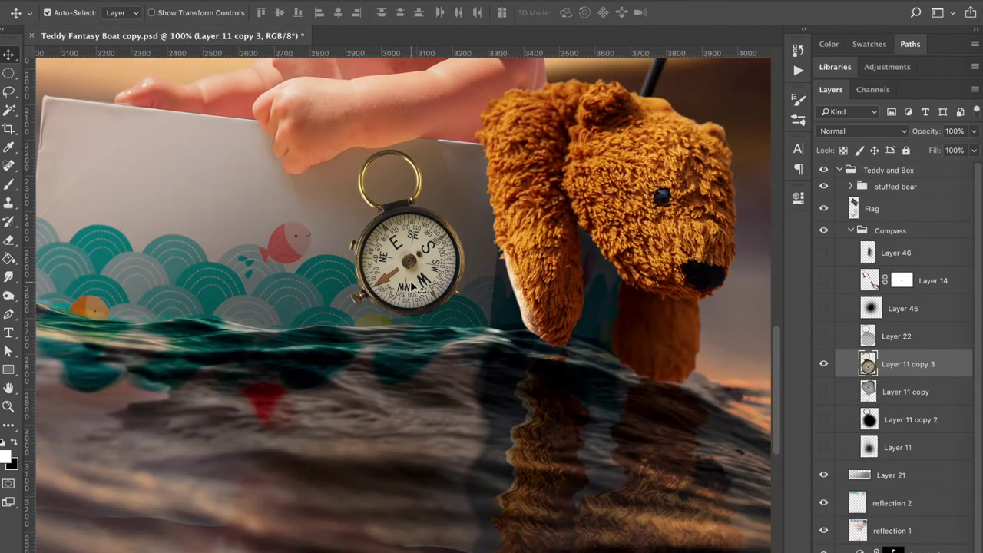
pyautogui.hotkey('ctrl', 't')
pyautogui.moveTo(516, 92); pyautogui.dragTo(377, 93)
pyautogui.moveTo(447, 14); pyautogui.dragTo(530, 62)
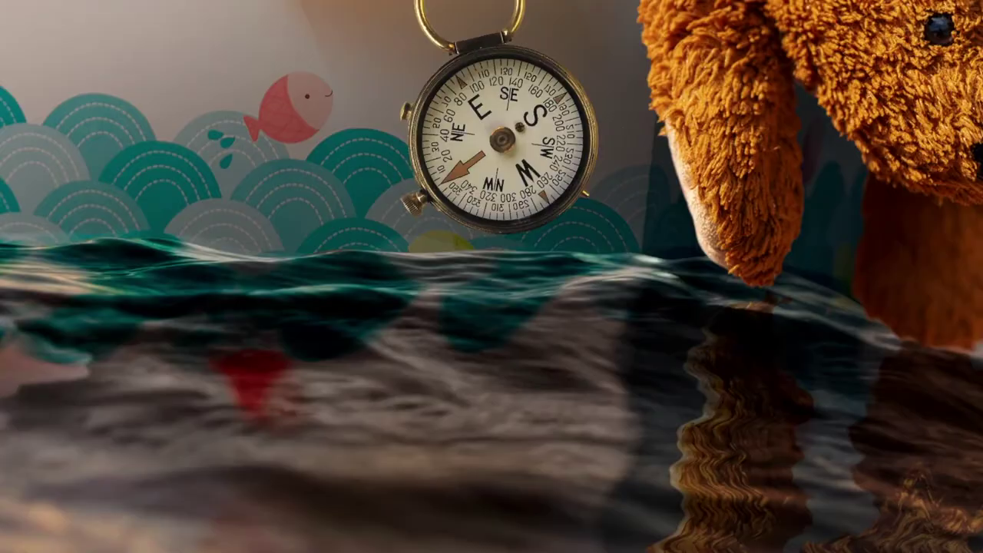
pyautogui.hotkey('ctrl', 't')
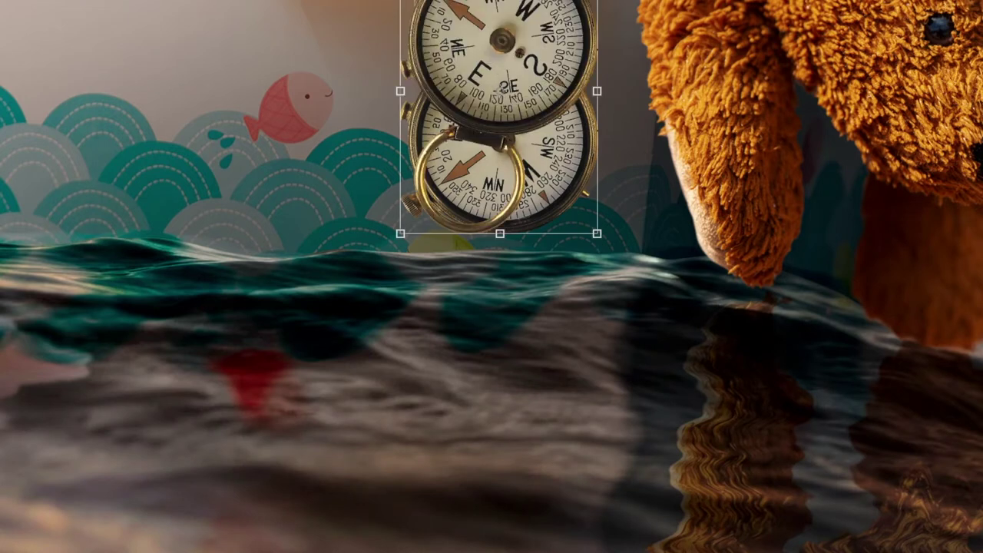
pyautogui.moveTo(555, 13); pyautogui.dragTo(531, 364)
pyautogui.click(384, 0)
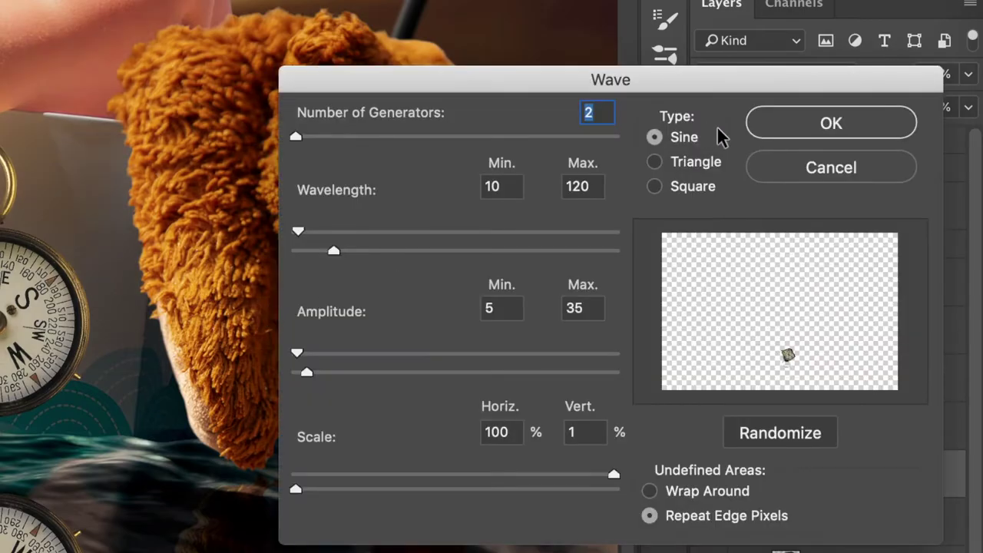
pyautogui.click(796, 123)
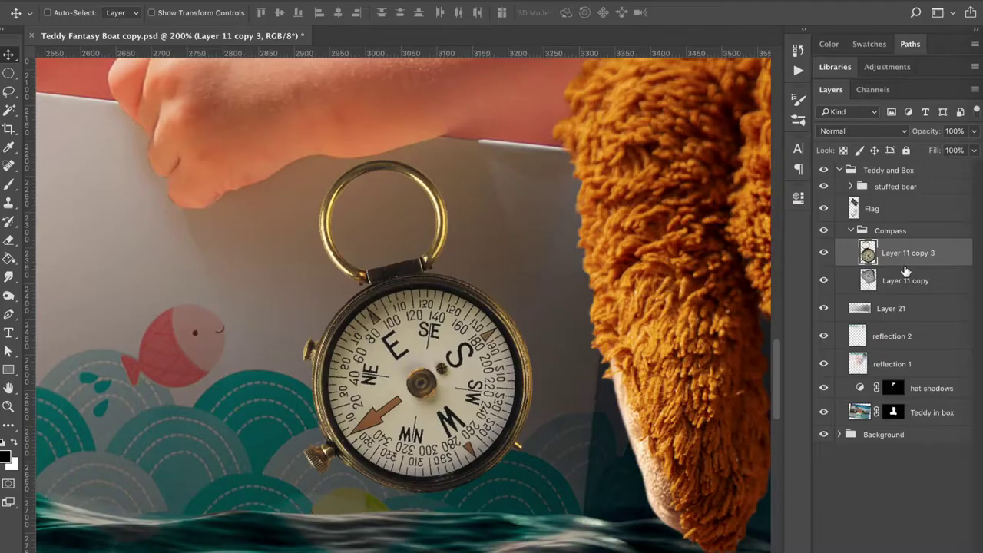
# Duplicate the compass layer and turn the lower copy black with Levels by setting the white output level to 0.
pyautogui.hotkey('ctrl', 'j')
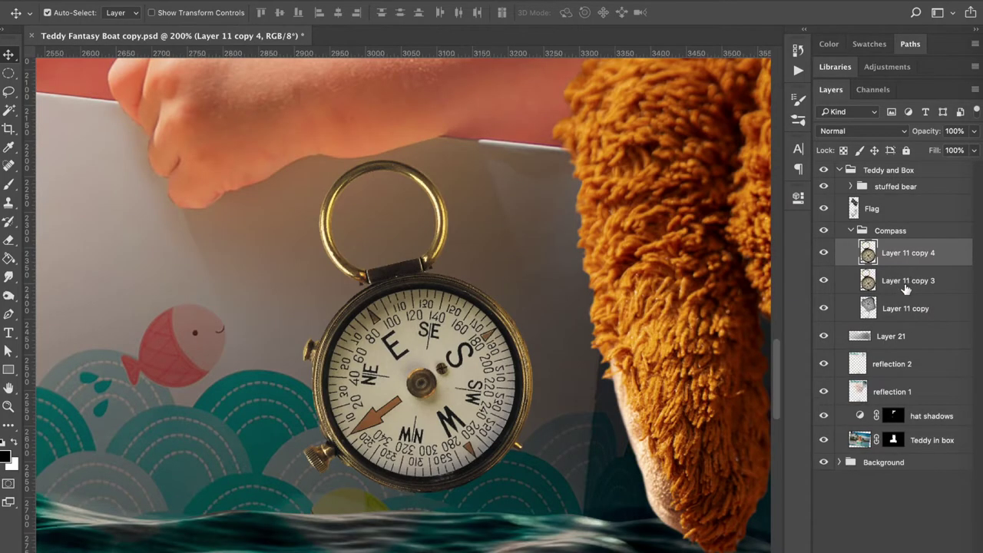
pyautogui.click(851, 281)
pyautogui.hotkey('ctrl', 'l')
pyautogui.moveTo(813, 283); pyautogui.dragTo(723, 284)
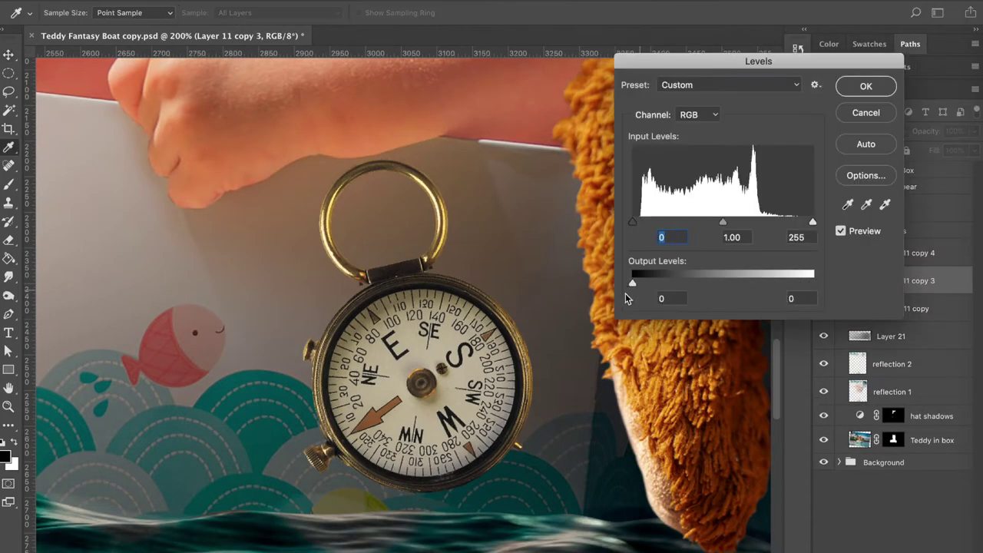
pyautogui.click(866, 91)
# Warp the black compass copy downward and to the right so it extends past the compass as a cast shadow.
pyautogui.click(151, 0)
pyautogui.moveTo(192, 0)
pyautogui.moveTo(146, 0)
pyautogui.moveTo(208, 287)
pyautogui.click(353, 385)
pyautogui.moveTo(534, 498); pyautogui.dragTo(564, 519)
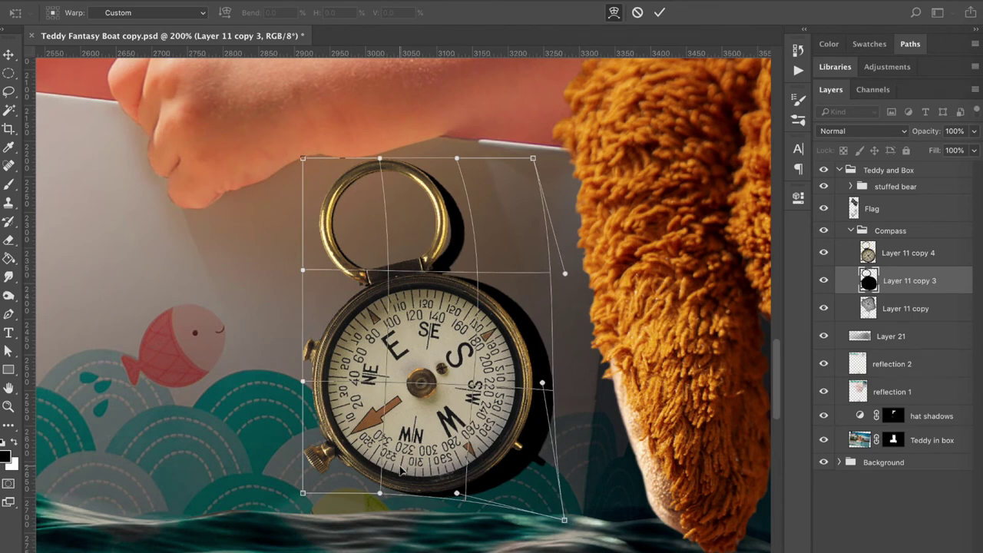
pyautogui.moveTo(400, 470); pyautogui.dragTo(400, 499)
pyautogui.moveTo(535, 488); pyautogui.dragTo(546, 499)
pyautogui.moveTo(349, 328); pyautogui.dragTo(351, 329)
pyautogui.moveTo(318, 497); pyautogui.dragTo(336, 493)
pyautogui.moveTo(411, 501); pyautogui.dragTo(418, 482)
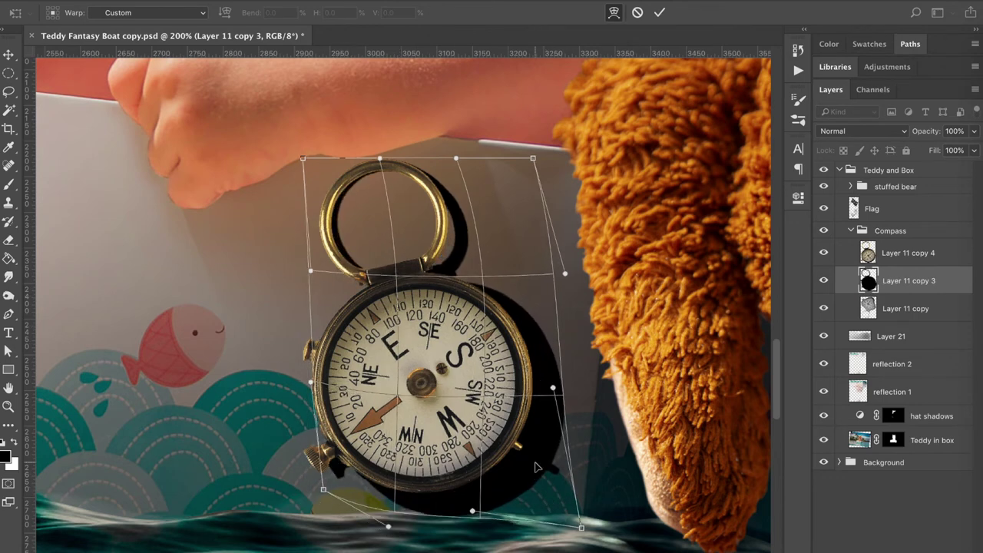
pyautogui.press('Return')
# Soften the compass shadow with a 10-pixel Gaussian Blur and set its opacity to 80%.
pyautogui.click(345, 0)
pyautogui.moveTo(445, 152)
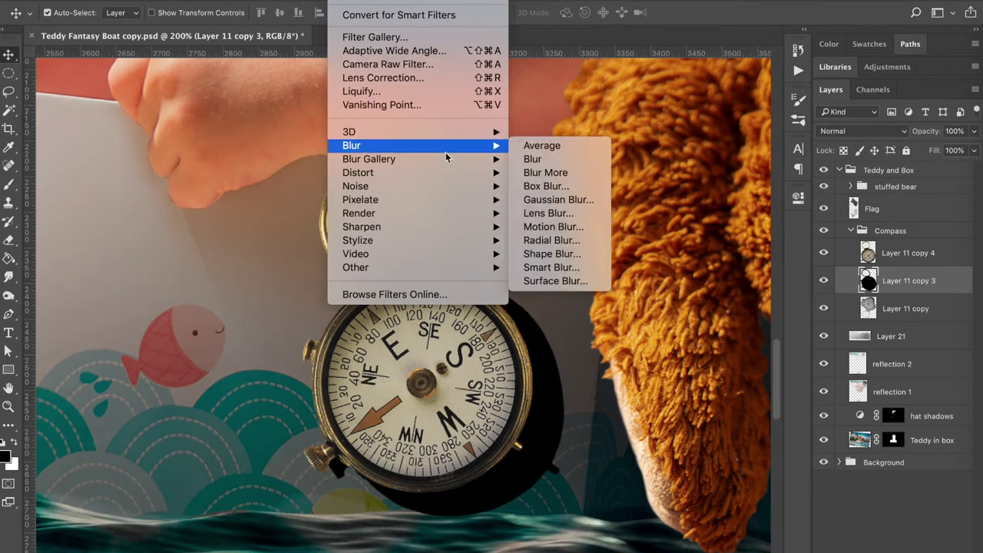
pyautogui.click(577, 201)
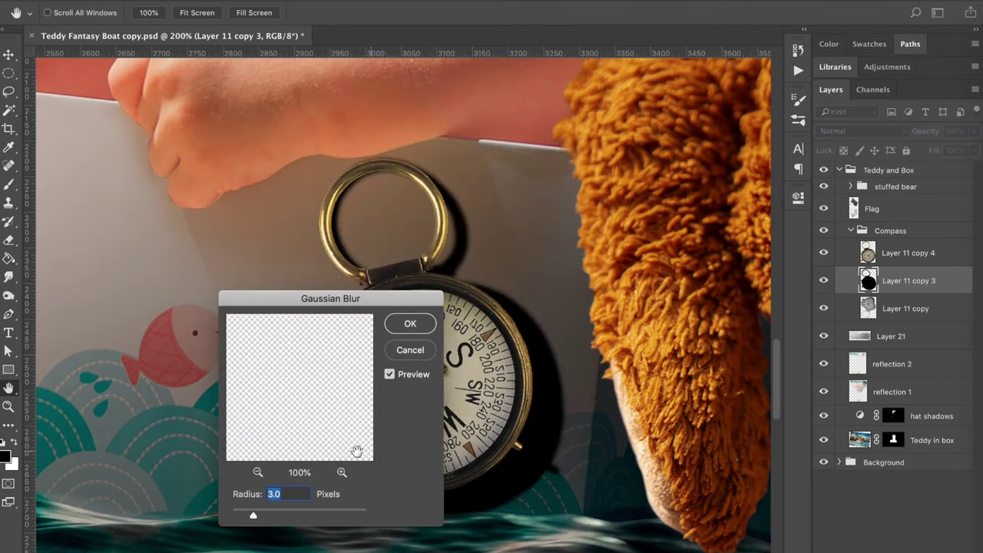
pyautogui.write('10')
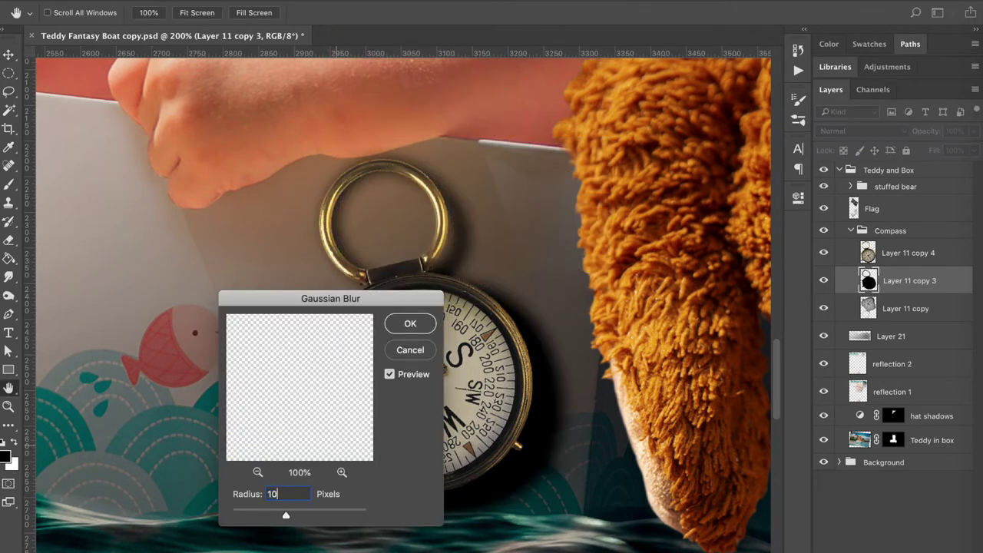
pyautogui.press('Return')
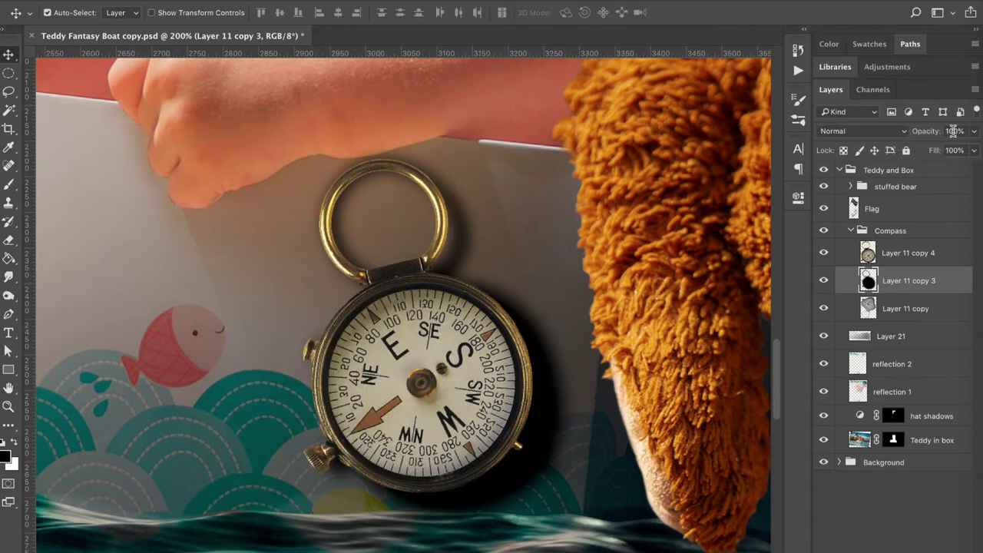
pyautogui.press('Return')
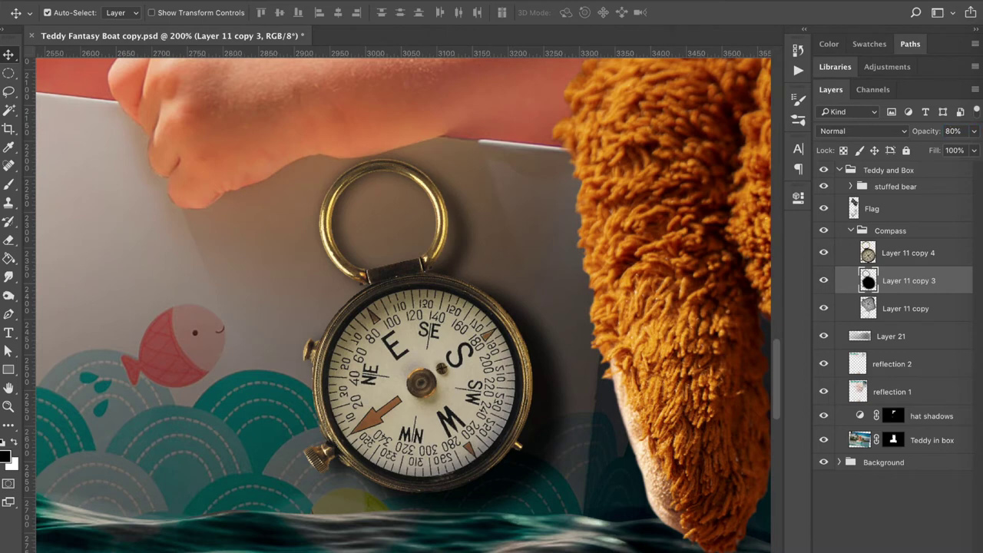
# Undo the new compass shadow and show the hidden shadow layer Layer 11 copy 2 instead.
pyautogui.press('0')
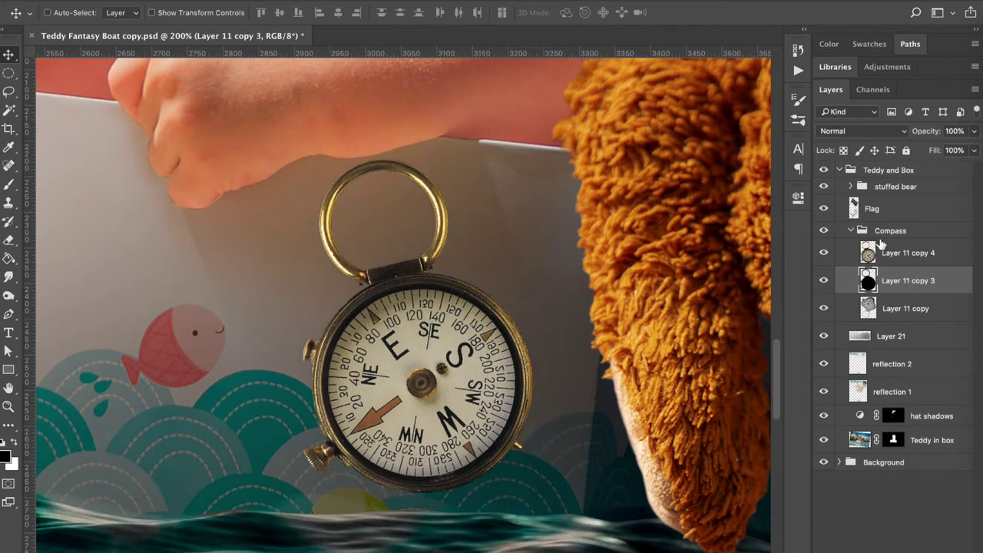
pyautogui.hotkey('ctrl', 'z')
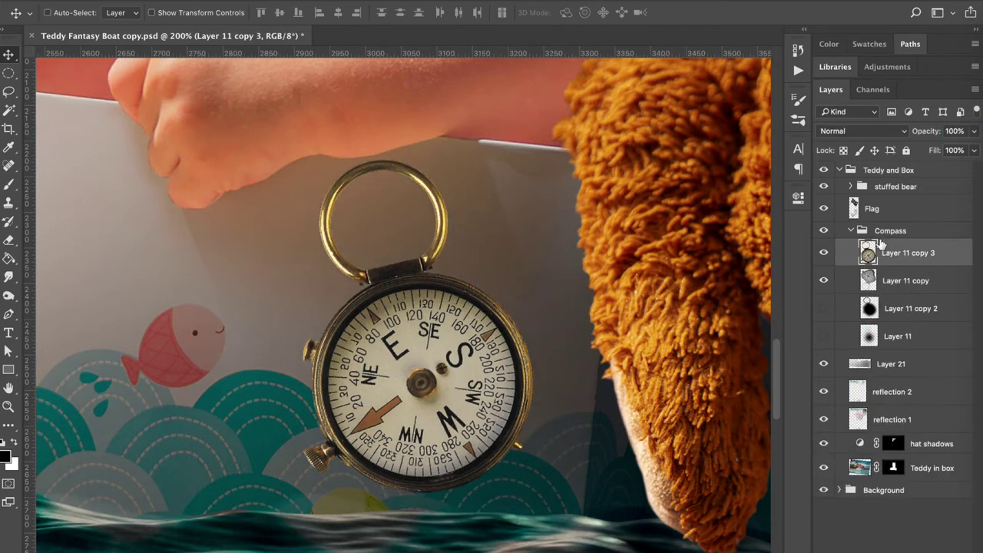
pyautogui.click(823, 308)
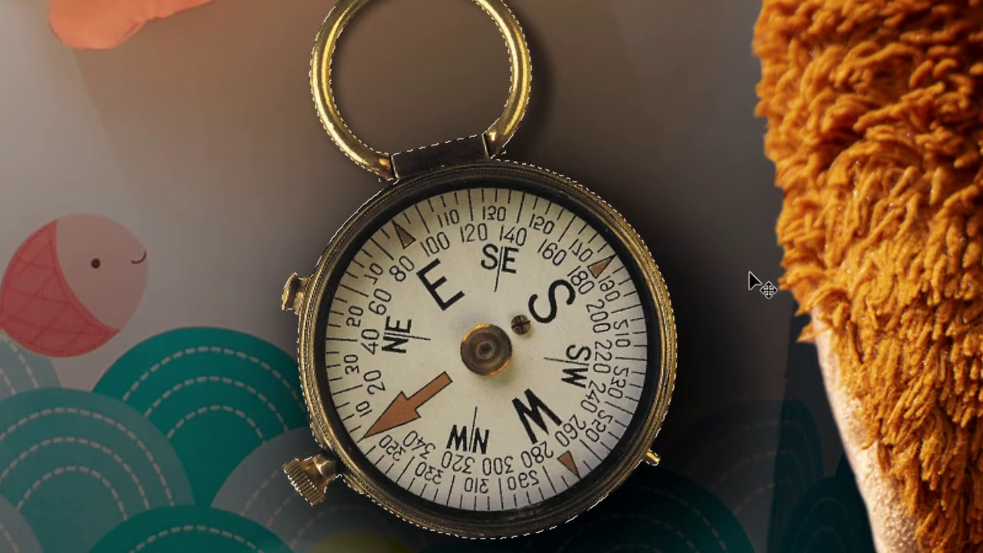
# Cover the selected compass shape with black and reduce it to a translucent shading over the compass.
pyautogui.press('b')
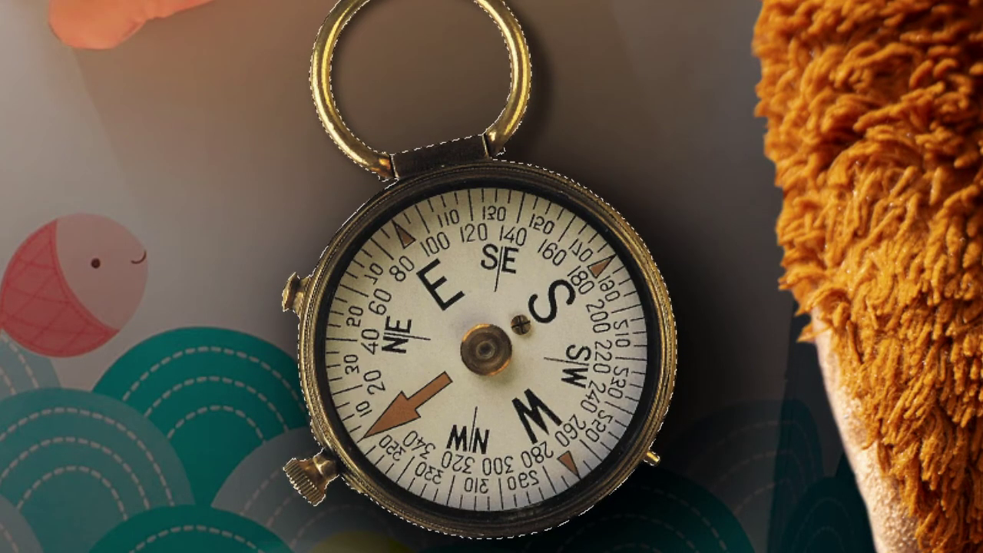
pyautogui.press(']')
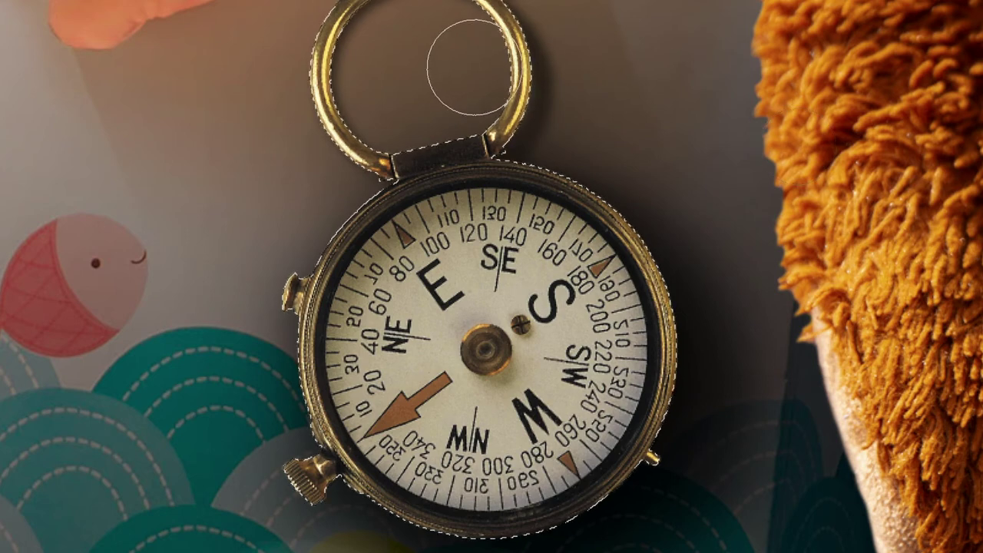
pyautogui.click(519, 74)
pyautogui.moveTo(519, 74)
pyautogui.mouseDown()
pyautogui.moveTo(281, 33)
pyautogui.moveTo(361, 111)
pyautogui.moveTo(298, 181)
pyautogui.moveTo(537, 145)
pyautogui.moveTo(300, 346)
pyautogui.moveTo(272, 422)
pyautogui.moveTo(623, 251)
pyautogui.moveTo(568, 312)
pyautogui.moveTo(630, 447)
pyautogui.moveTo(739, 410)
pyautogui.mouseUp()
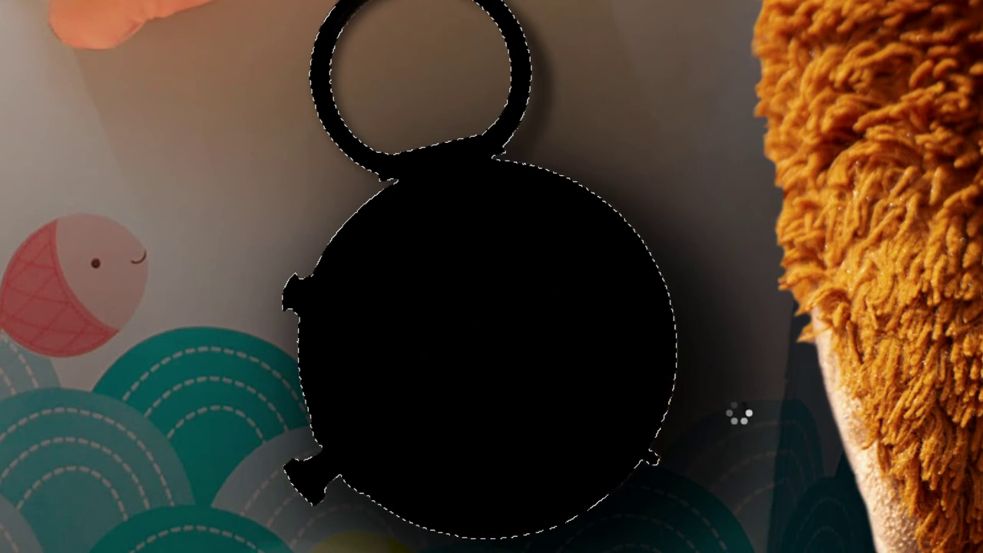
pyautogui.hotkey('ctrl', 'z')
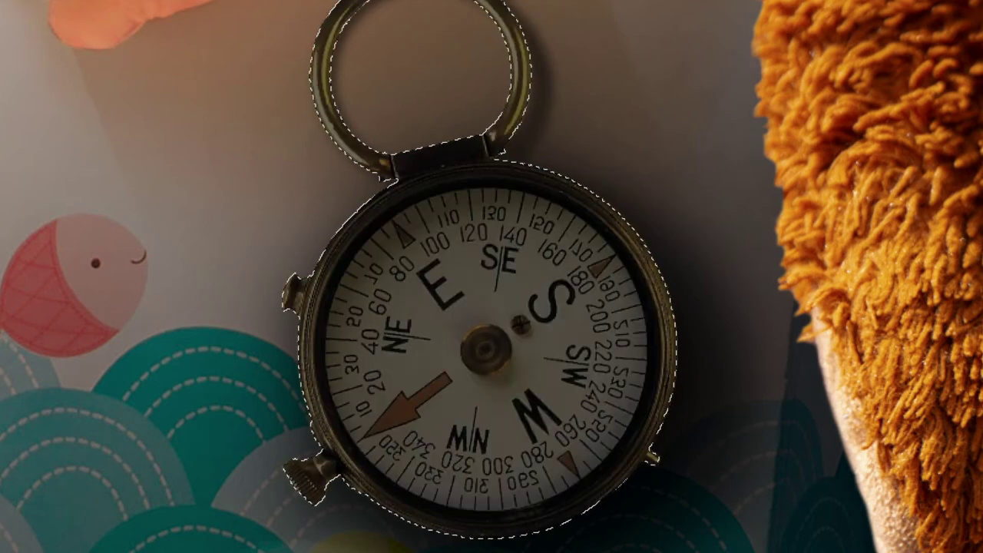
# Enlarge the brush to span the whole compass dial and dab it once near the center to soften the shading.
pyautogui.press(']')
pyautogui.press(']')
pyautogui.press(']')
pyautogui.press(']')
pyautogui.press(']')
pyautogui.press(']')
pyautogui.press(']')
pyautogui.press(']')
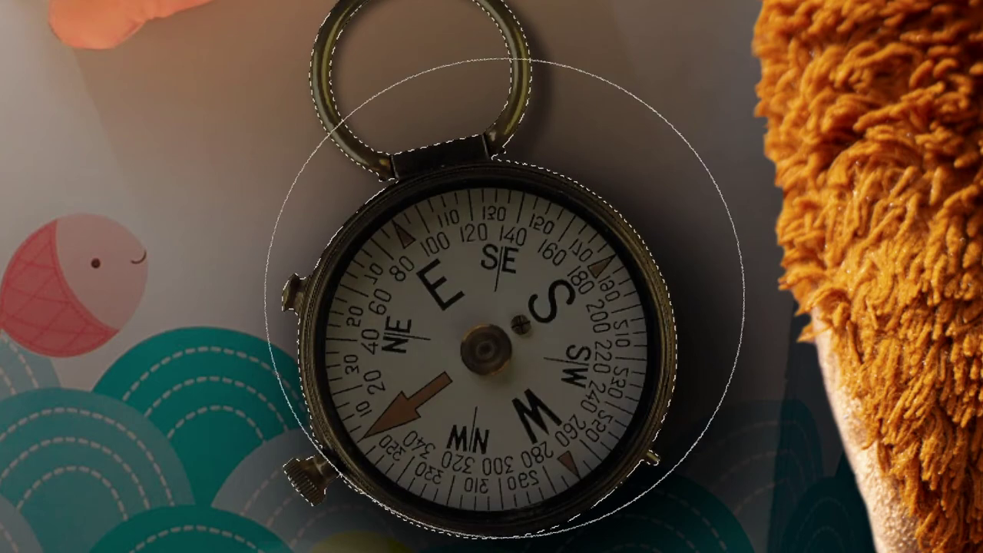
pyautogui.click(541, 340)
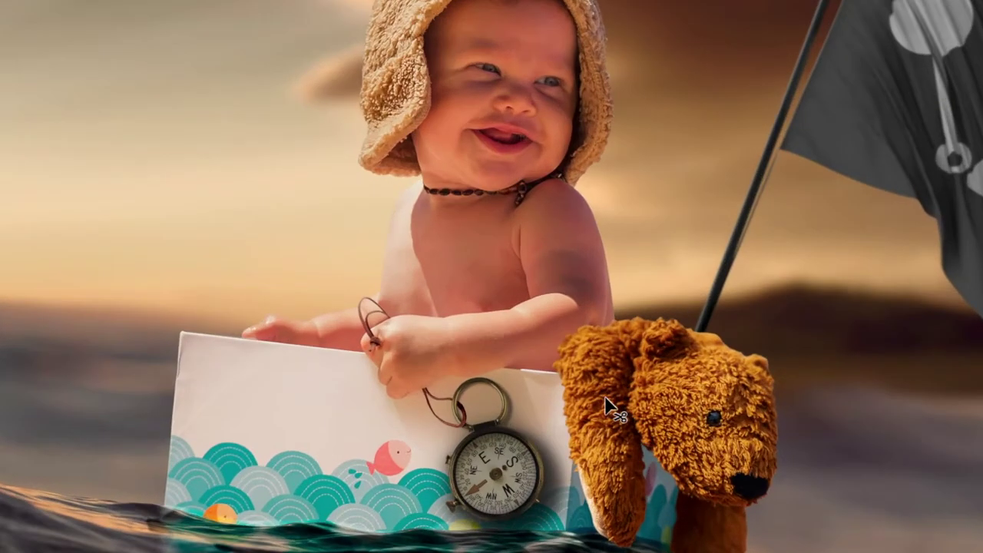
# Paint black over the front of the box, below the baby's arms, and clear the selection.
pyautogui.scroll(-3, 605, 398)
pyautogui.moveTo(684, 324)
pyautogui.mouseDown()
pyautogui.moveTo(631, 290)
pyautogui.moveTo(368, 435)
pyautogui.moveTo(236, 223)
pyautogui.mouseUp()
pyautogui.hotkey('ctrl', 'd')
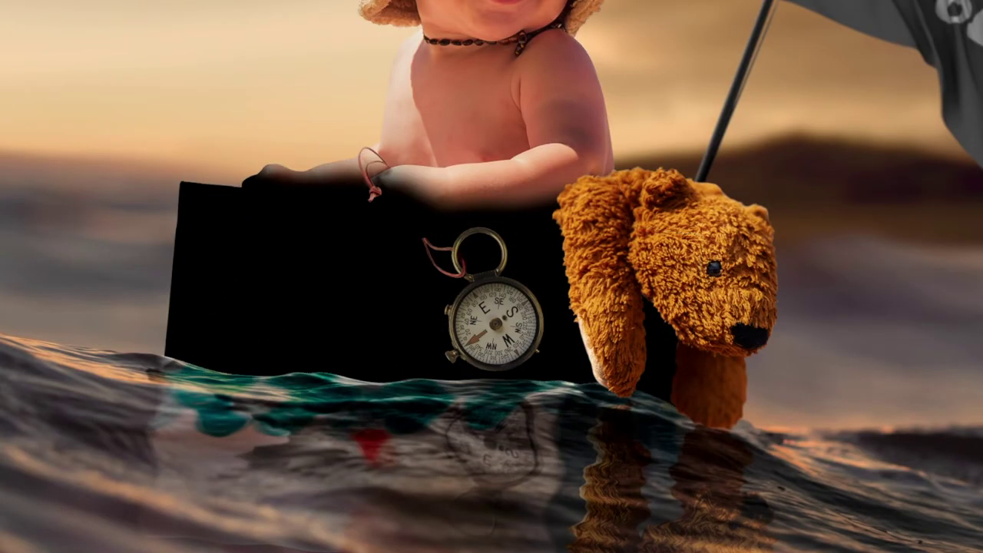
# Brush away the translucent box shading around the fish, keeping the area beside the bear dark, and deselect.
pyautogui.moveTo(391, 101)
pyautogui.mouseDown()
pyautogui.moveTo(52, 149)
pyautogui.moveTo(172, 115)
pyautogui.moveTo(301, 158)
pyautogui.moveTo(452, 88)
pyautogui.moveTo(603, 98)
pyautogui.moveTo(401, 87)
pyautogui.mouseUp()
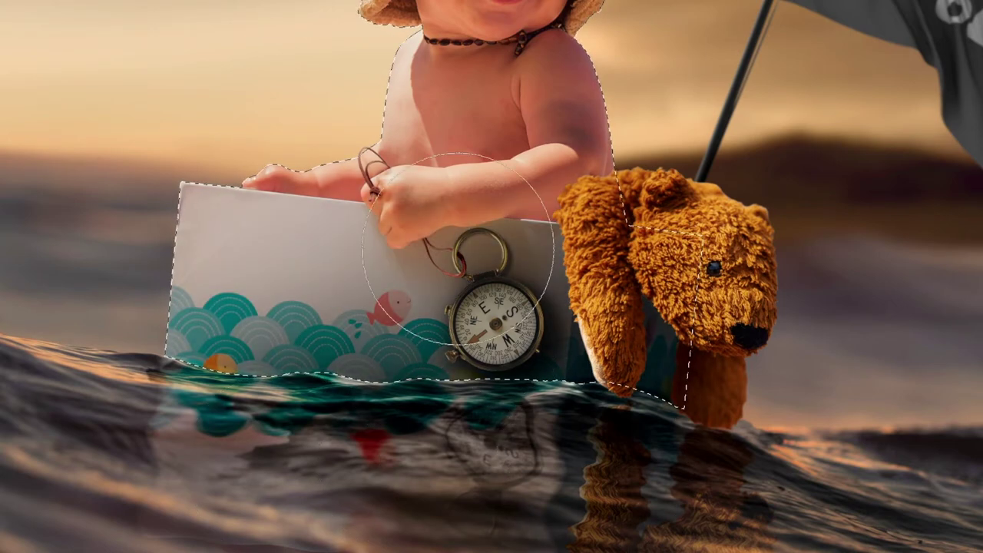
pyautogui.click(613, 286)
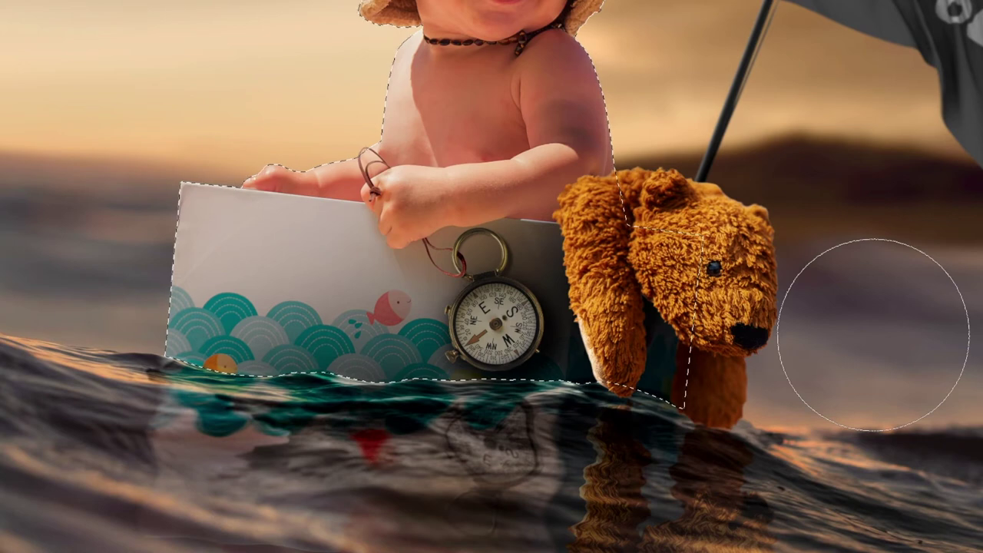
pyautogui.hotkey('ctrl', 'd')
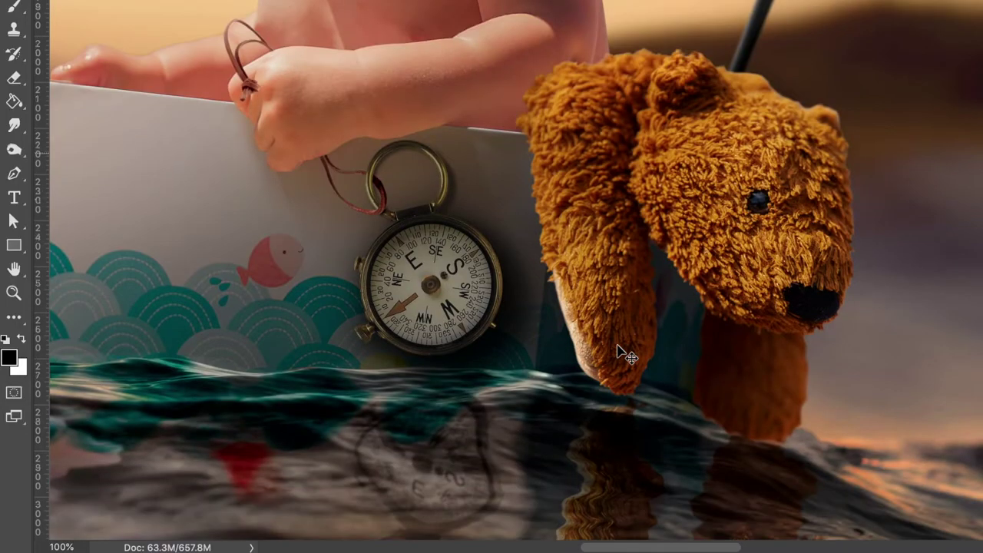
pyautogui.scroll(-5, 622, 353)
pyautogui.scroll(5, 622, 353)
pyautogui.hscroll(-5, 622, 353)
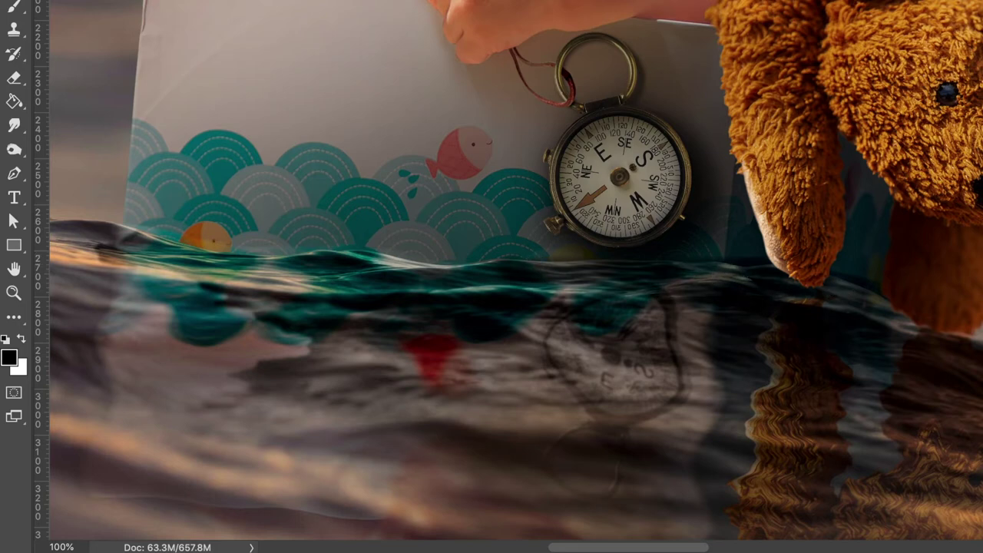
pyautogui.press('super+0')
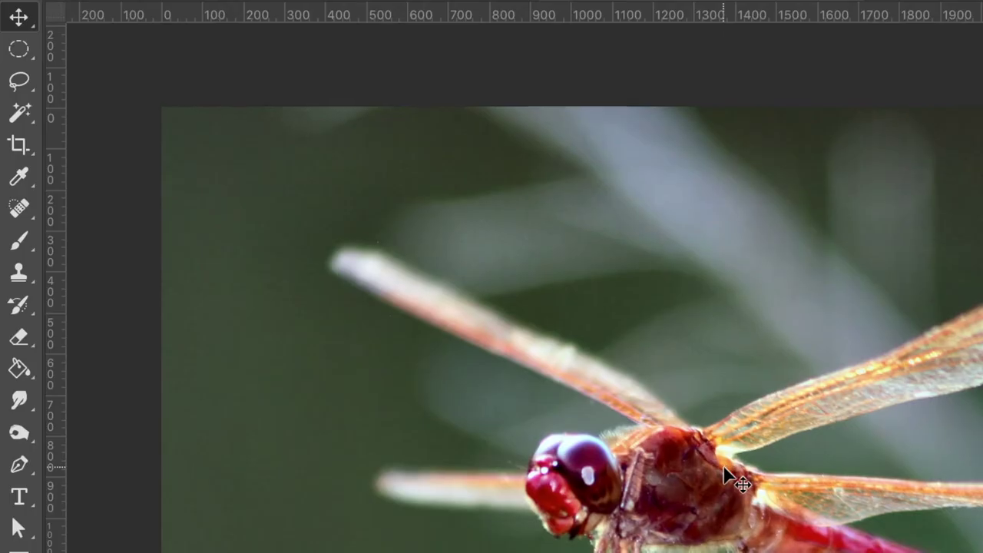
# Begin a Polygonal Lasso outline at the dragonfly's upper-left wing tip and trace the wing's upper edge to the body.
pyautogui.scroll(3, 725, 476)
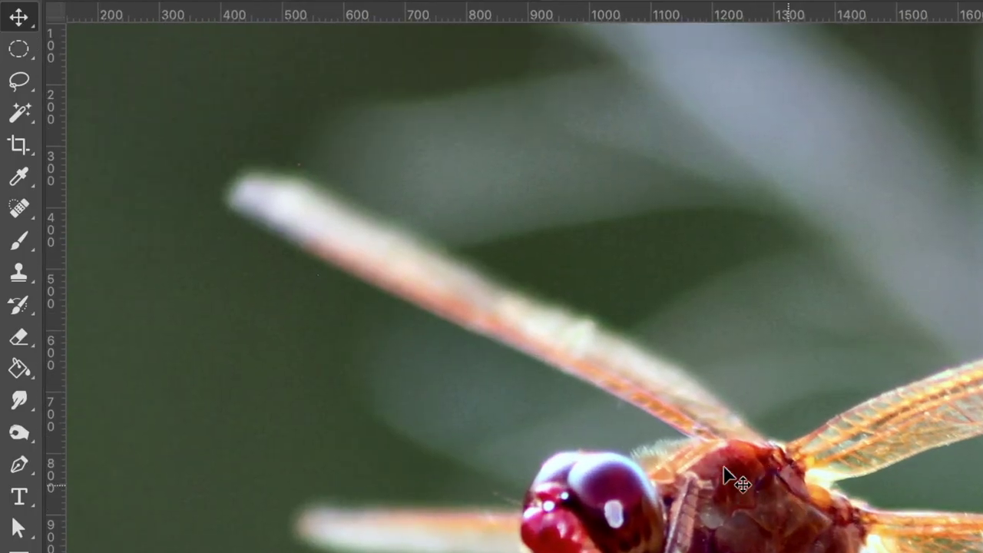
pyautogui.scroll(1, 725, 476)
pyautogui.press('l')
pyautogui.moveTo(19, 90); pyautogui.dragTo(86, 100)
pyautogui.click(235, 225)
pyautogui.click(237, 205)
pyautogui.click(263, 198)
pyautogui.click(303, 208)
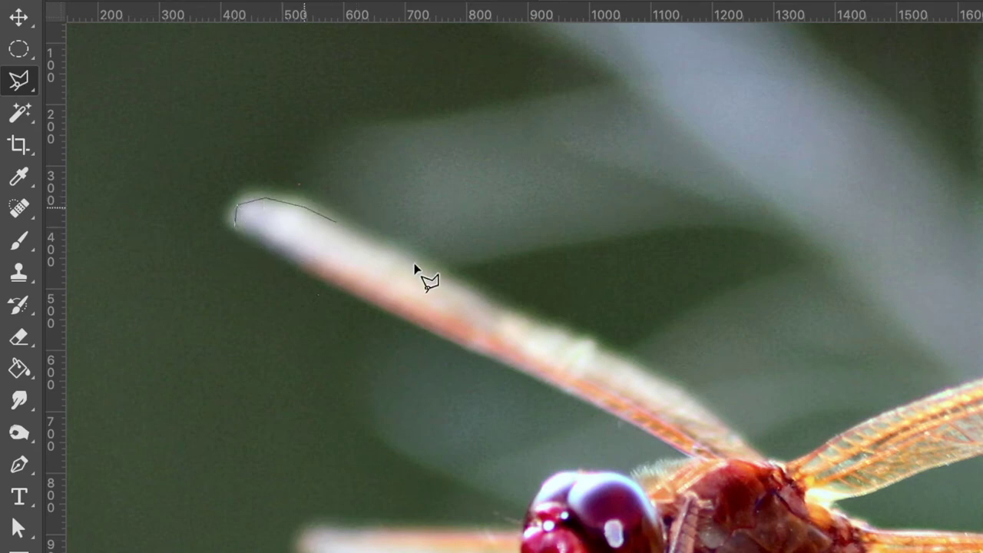
pyautogui.click(472, 293)
pyautogui.click(595, 344)
pyautogui.click(637, 363)
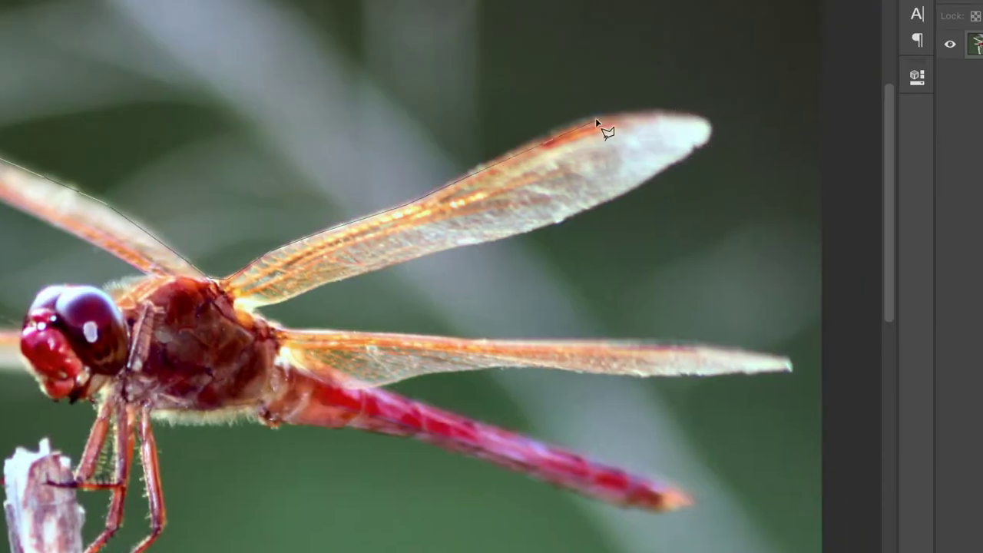
# Continue the outline around the dragonfly's right wings, tail and underside, and copy the selected dragonfly onto its own layer.
pyautogui.click(636, 186)
pyautogui.click(554, 223)
pyautogui.click(372, 271)
pyautogui.click(255, 307)
pyautogui.click(279, 328)
pyautogui.click(641, 343)
pyautogui.click(790, 361)
pyautogui.click(644, 376)
pyautogui.moveTo(522, 370); pyautogui.dragTo(568, 449)
pyautogui.moveTo(570, 483)
pyautogui.mouseDown()
pyautogui.moveTo(337, 425)
pyautogui.moveTo(120, 415)
pyautogui.mouseUp()
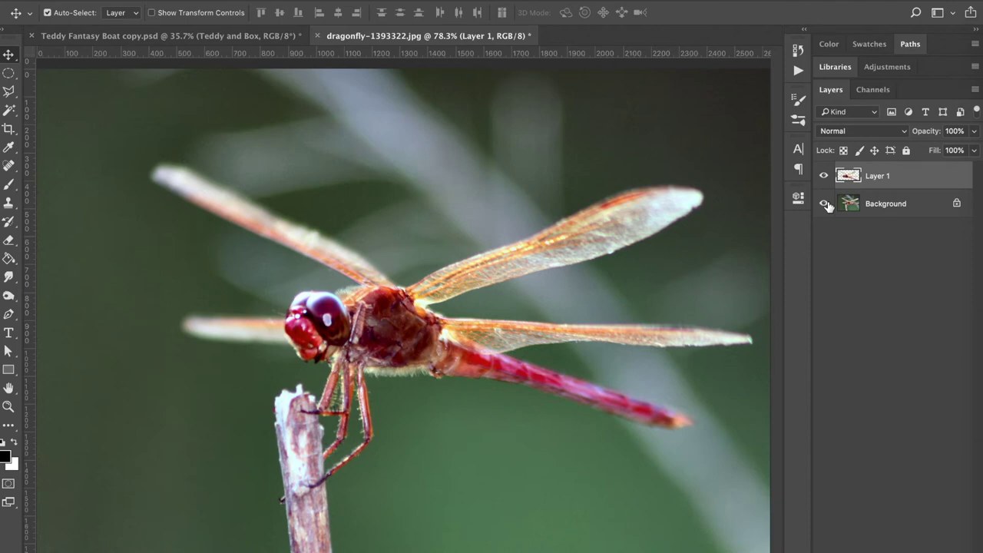
# Hide the Background layer and shift the dragonfly's hue to -180.
pyautogui.click(824, 203)
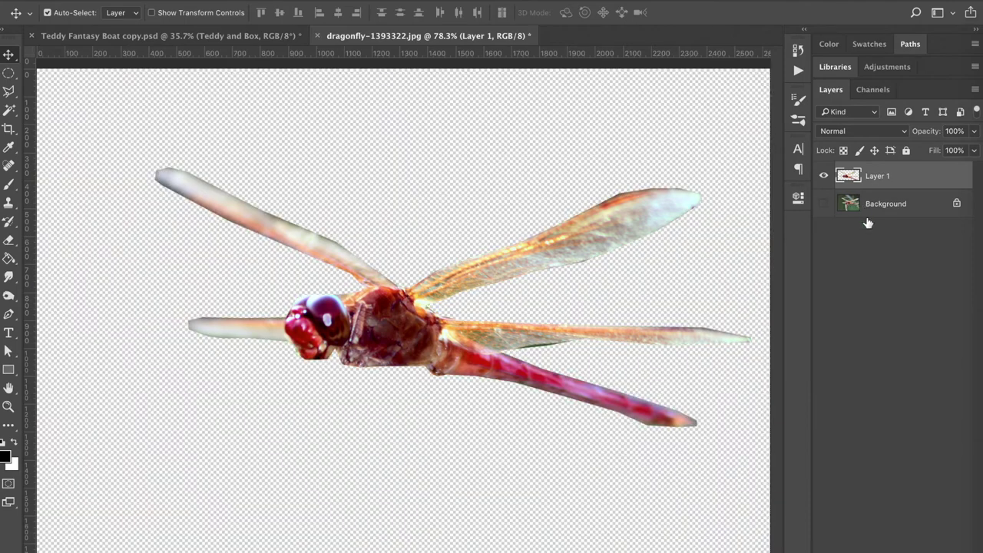
pyautogui.hotkey('ctrl', 'u')
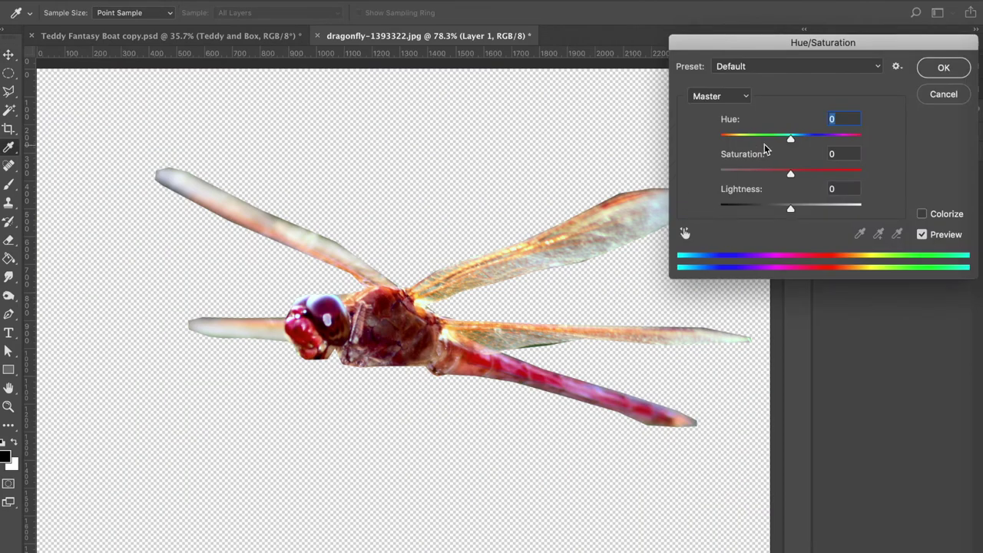
pyautogui.moveTo(789, 141); pyautogui.dragTo(719, 152)
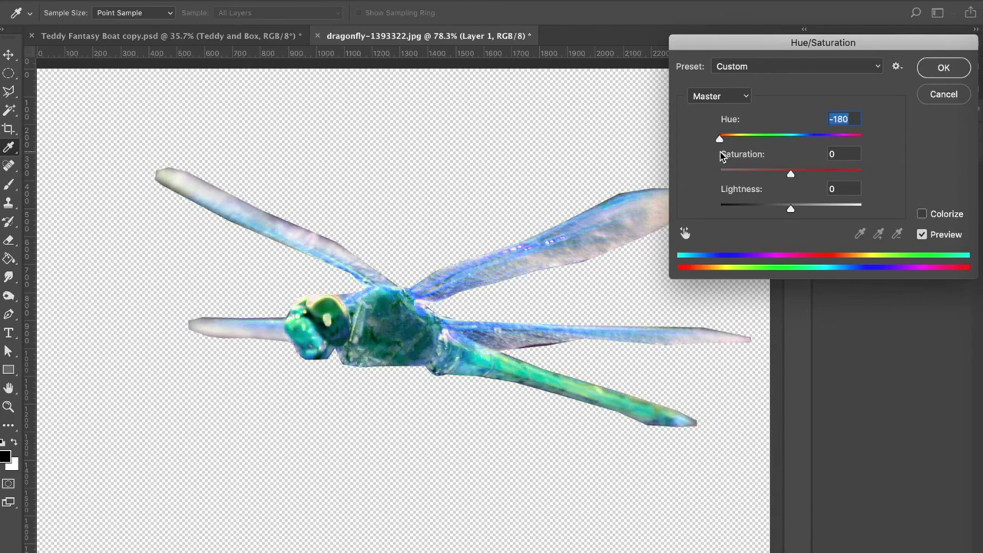
pyautogui.click(937, 71)
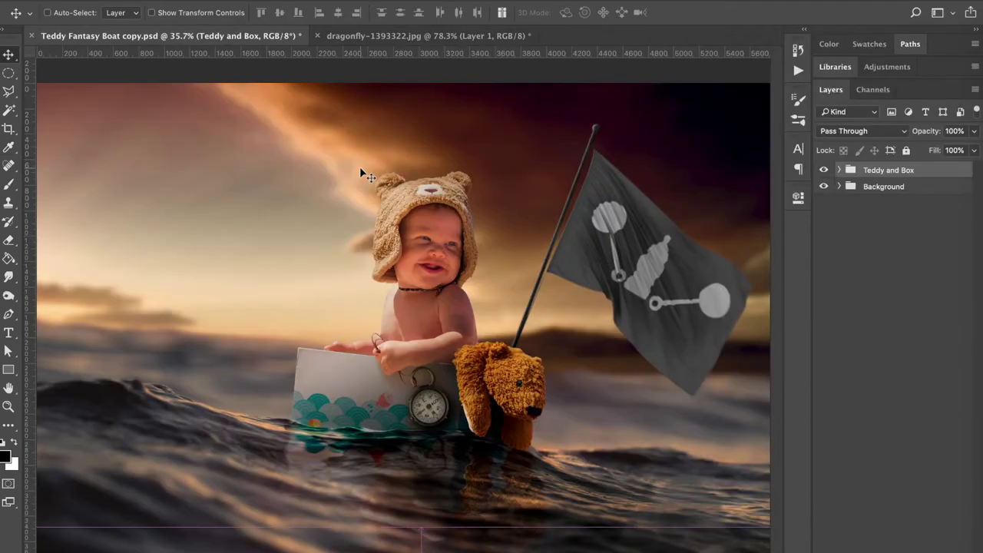
# Bring the dragonfly into Teddy Fantasy Boat copy.psd, scale it down and place it in the sky beside the baby's hat.
pyautogui.moveTo(362, 171); pyautogui.dragTo(384, 322)
pyautogui.hotkey('ctrl', 't')
pyautogui.moveTo(515, 383); pyautogui.dragTo(347, 228)
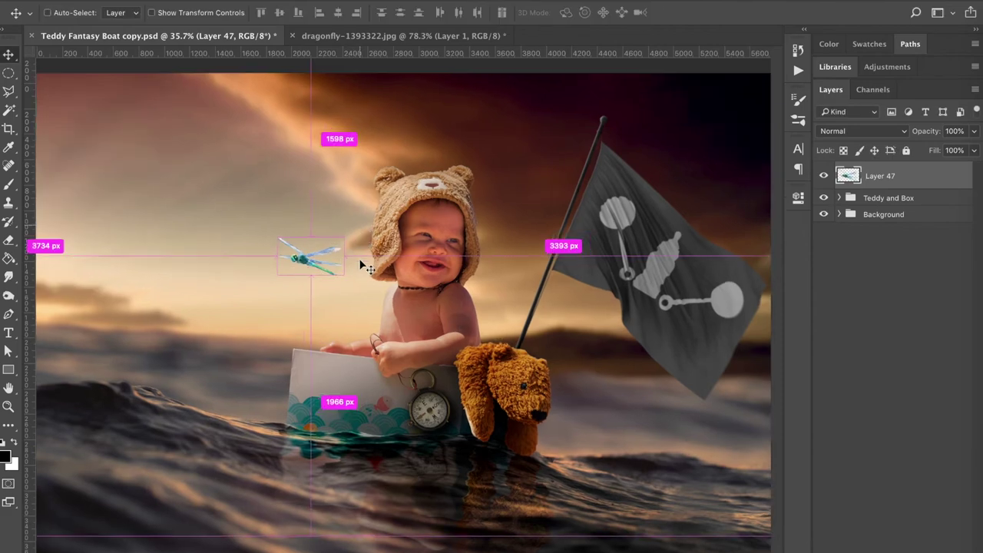
pyautogui.press('super+1')
pyautogui.scroll(5, 359, 257)
pyautogui.hscroll(-5, 359, 257)
pyautogui.moveTo(421, 341); pyautogui.dragTo(444, 302)
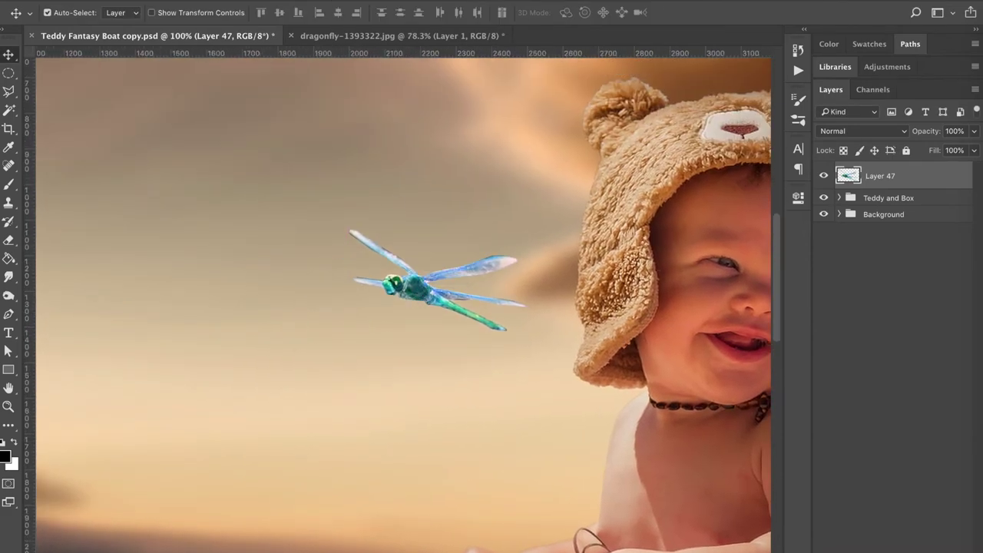
# Apply a 2-pixel Gaussian Blur to the dragonfly.
pyautogui.click(338, 0)
pyautogui.moveTo(374, 143)
pyautogui.click(543, 198)
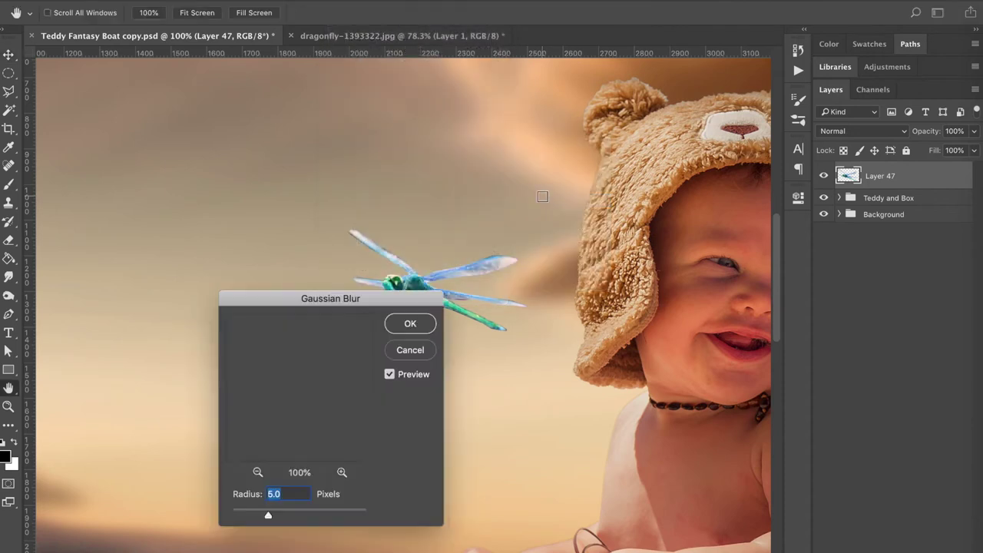
pyautogui.moveTo(378, 301); pyautogui.dragTo(229, 338)
pyautogui.write('2')
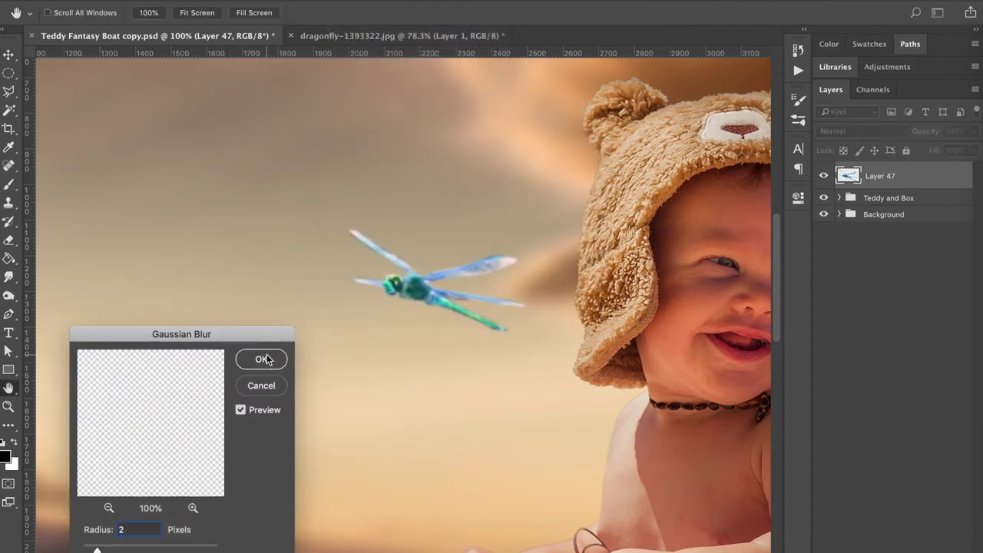
pyautogui.click(262, 359)
# Add a new layer above the dragonfly and set the brush's foreground color to a pale tan sampled from the sky.
pyautogui.hotkey('ctrl', 'shift', 'alt', 'n')
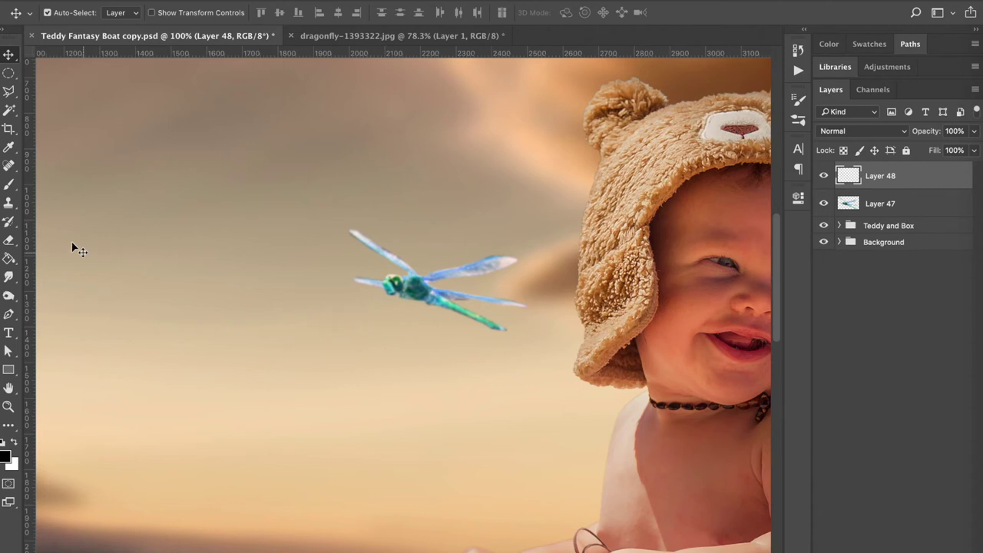
pyautogui.click(8, 185)
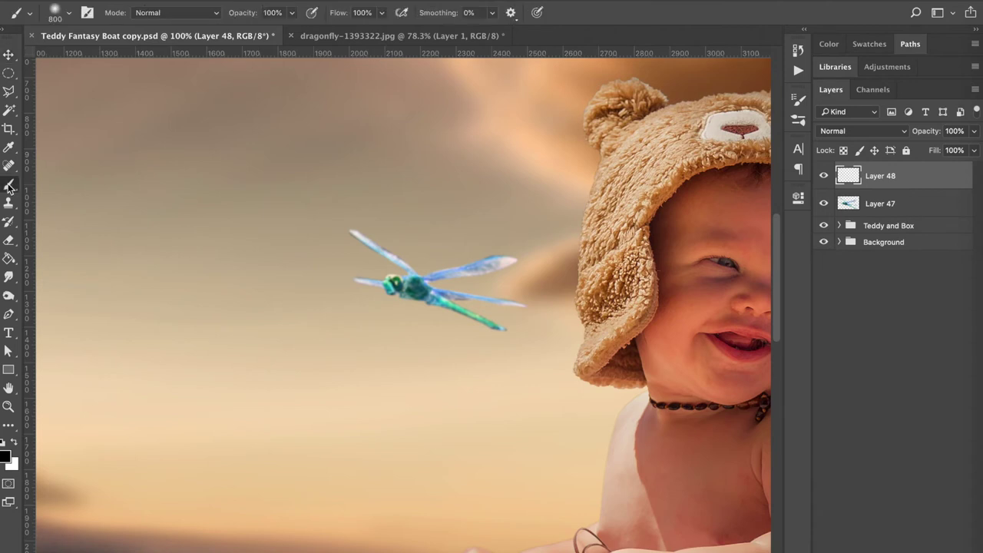
pyautogui.click(8, 460)
pyautogui.click(450, 440)
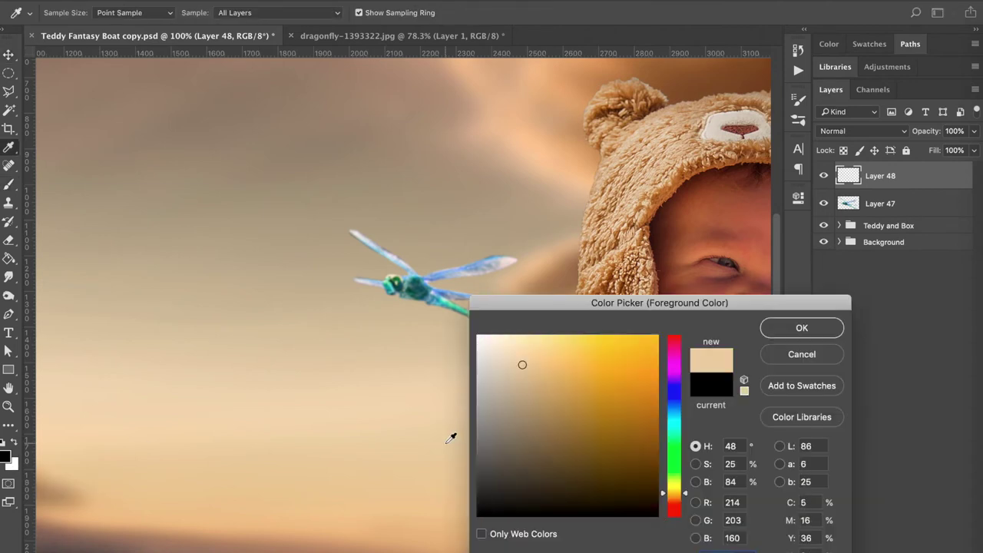
pyautogui.click(786, 335)
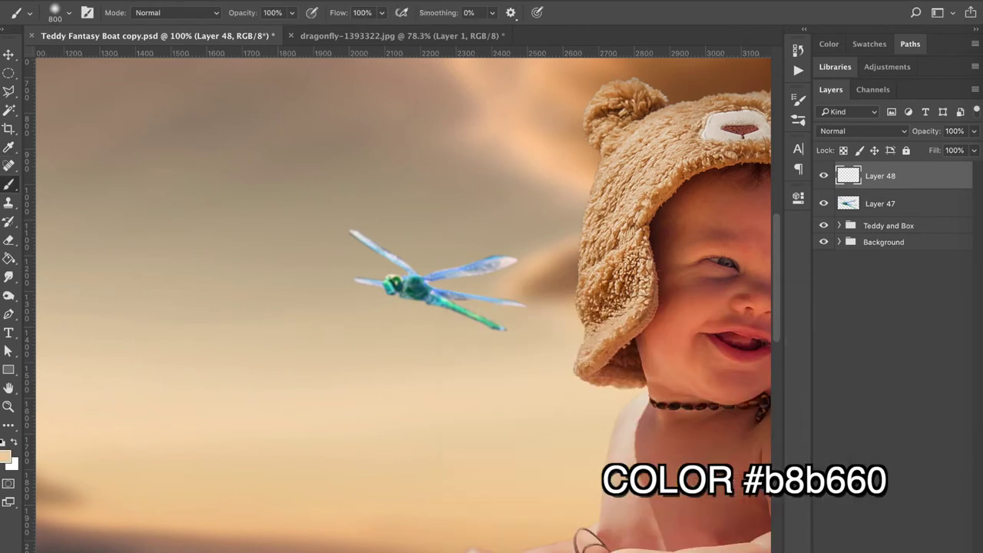
# Paint a soft tan haze over the dragonfly's tail with a smaller brush and set that layer's opacity to 70%.
pyautogui.press('[')
pyautogui.press('[')
pyautogui.press('[')
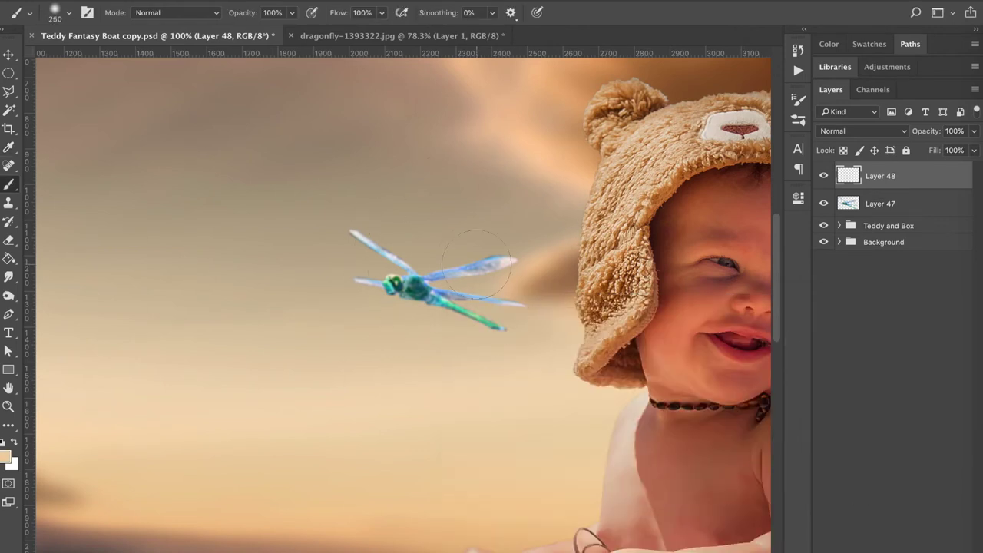
pyautogui.moveTo(475, 307); pyautogui.dragTo(471, 325)
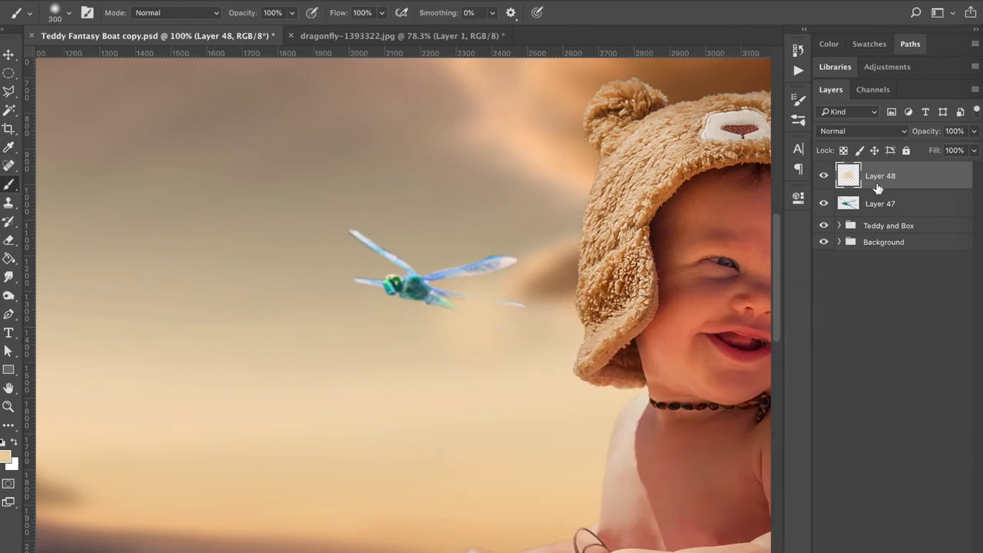
pyautogui.write('70')
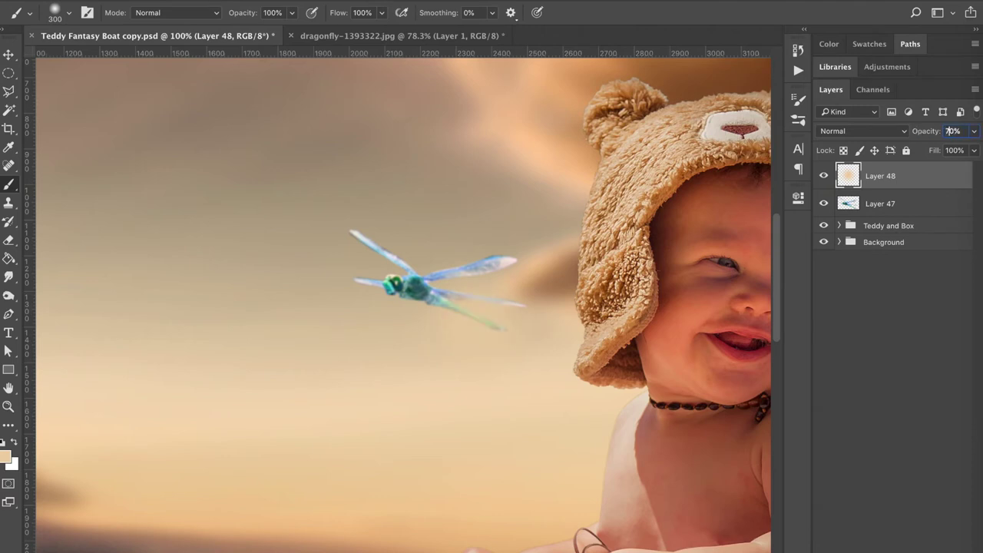
# Add another new layer and set the foreground color to a saturated yellow, R 249, G 199, B 6.
pyautogui.hotkey('ctrl', 'shift', 'alt', 'n')
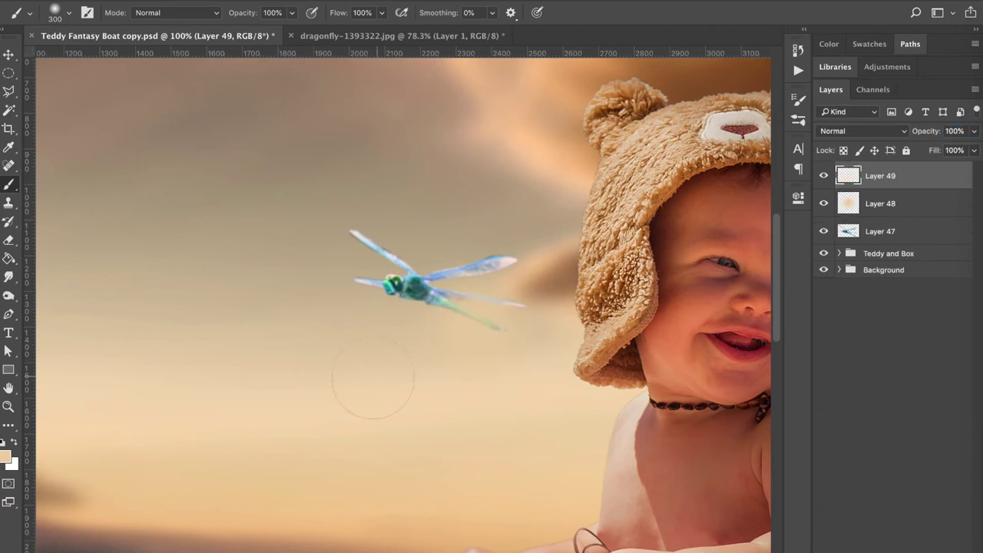
pyautogui.click(4, 458)
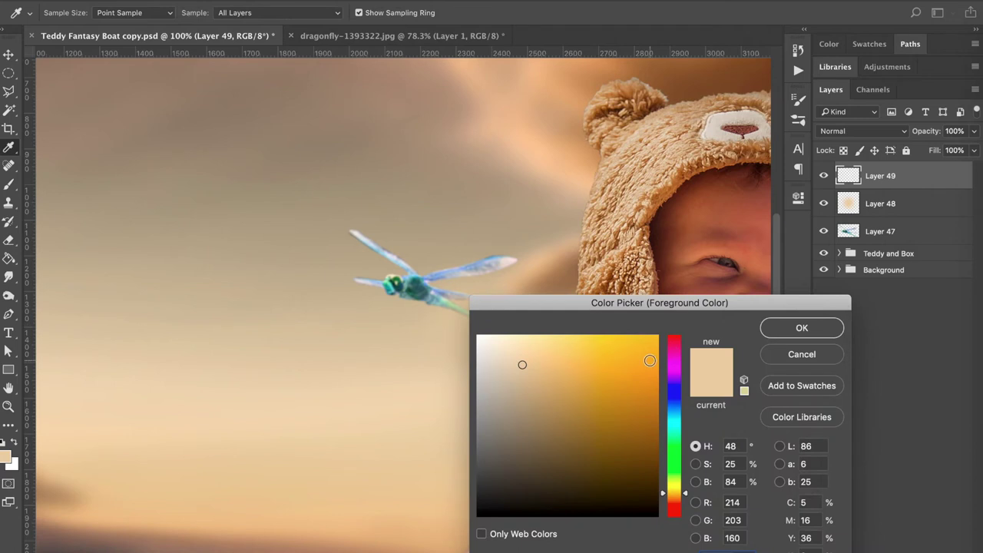
pyautogui.click(654, 338)
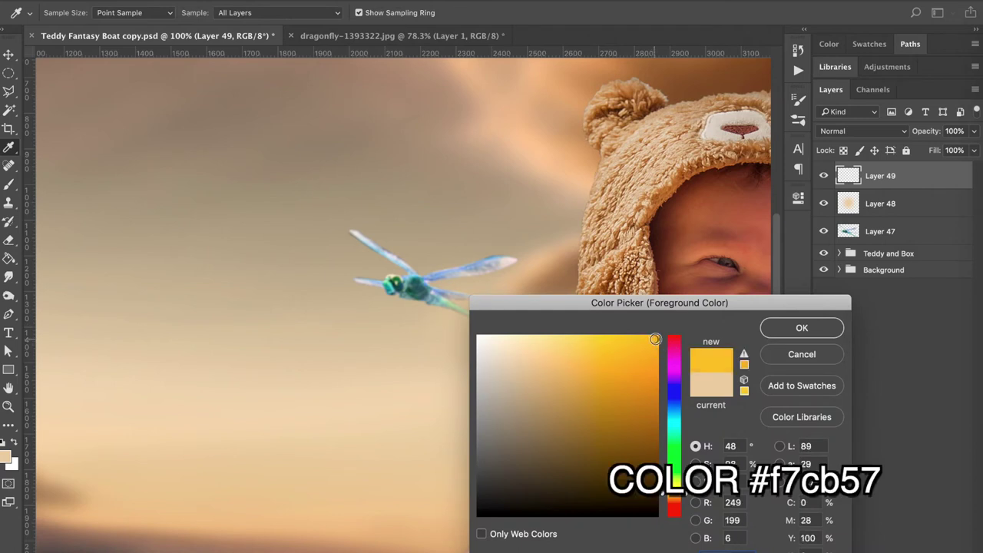
pyautogui.click(801, 328)
# Enlarge the soft brush to 600 pixels and dab one yellow glow over the dragonfly's tail.
pyautogui.press(']')
pyautogui.press(']')
pyautogui.press(']')
pyautogui.click(481, 311)
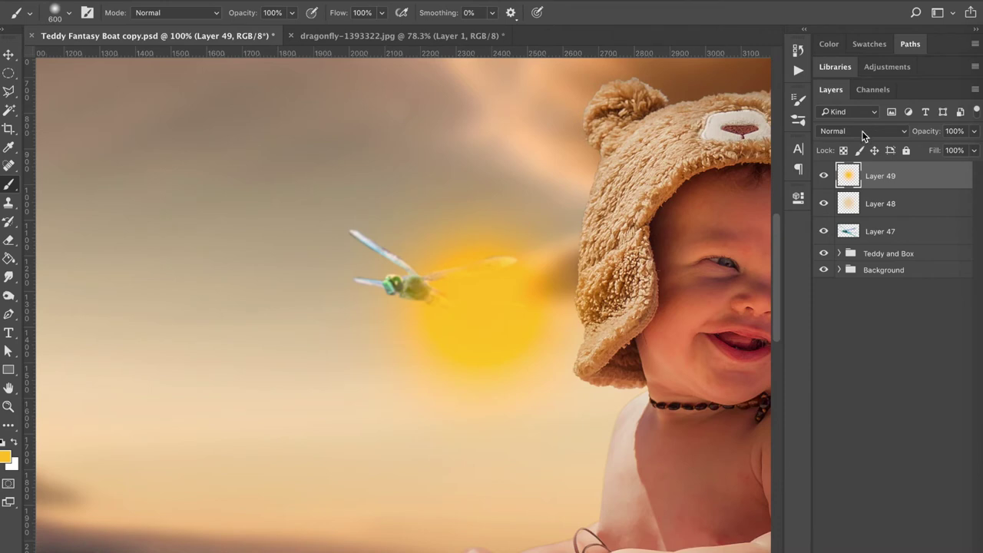
# Set the yellow glow layer to Overlay blending at 70% opacity.
pyautogui.click(861, 130)
pyautogui.click(848, 286)
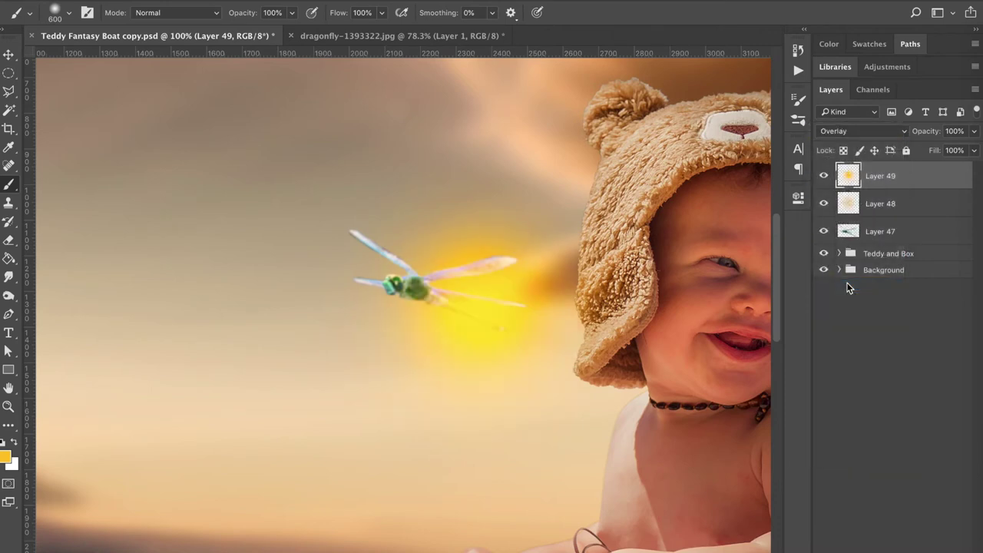
pyautogui.click(955, 132)
pyautogui.write('70')
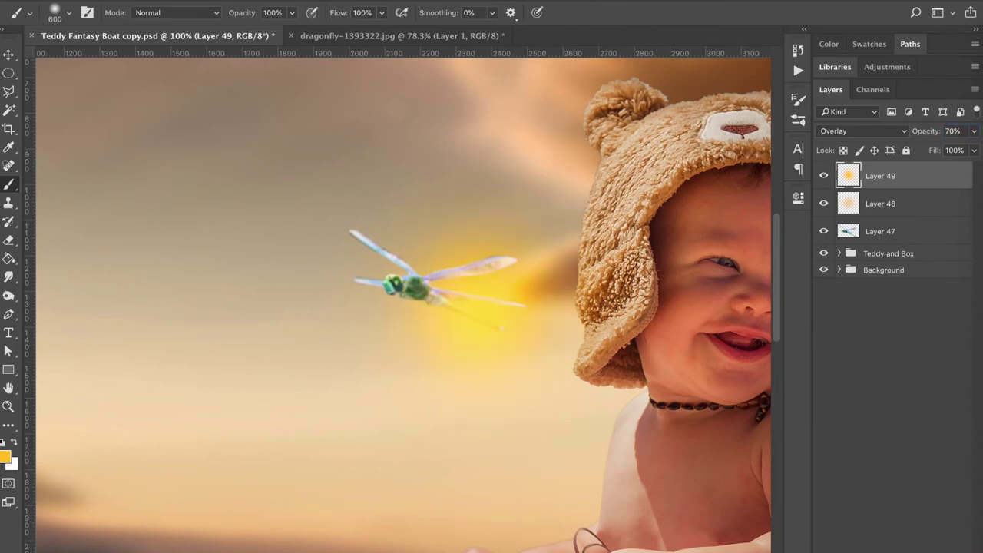
# Select the dragonfly layer and its two glow layers together, Layer 47 through Layer 49.
pyautogui.click(8, 53)
pyautogui.hotkey('ctrl', '0')
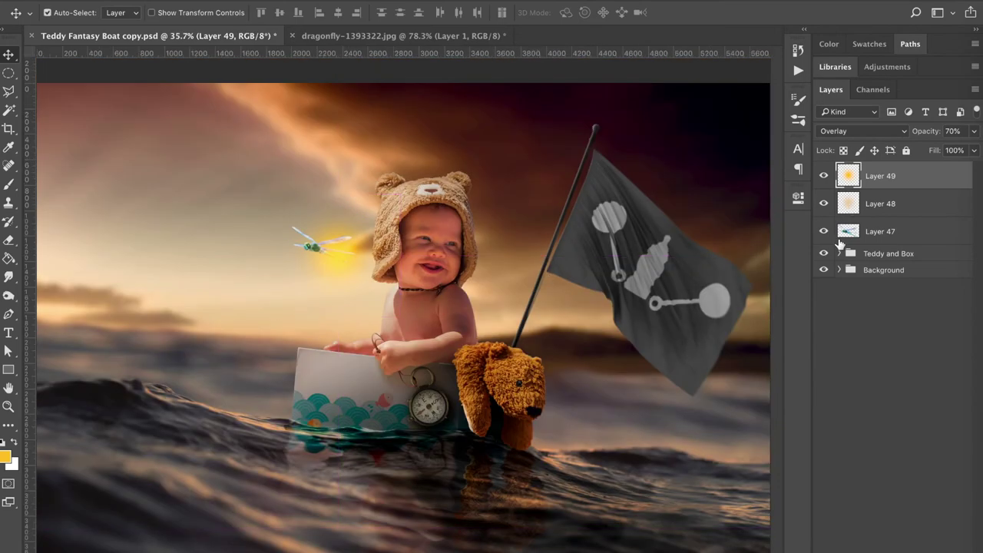
pyautogui.keyDown('shift'); pyautogui.click(903, 233); pyautogui.keyUp('shift')
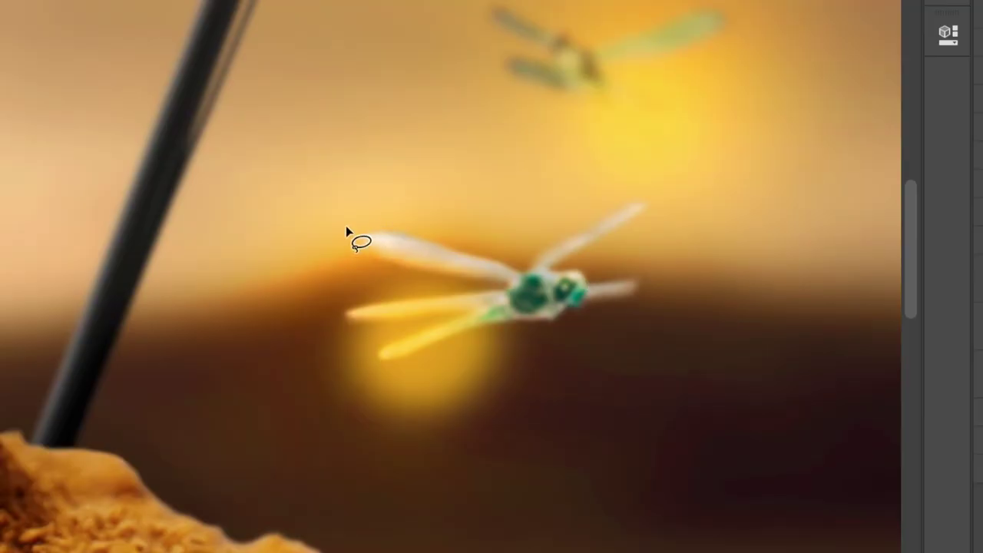
# Select the lower dragonfly's upper-left wing tip with an oval selection and apply Motion Blur at 57° with a 30-pixel distance.
pyautogui.moveTo(320, 207); pyautogui.dragTo(419, 230)
pyautogui.moveTo(516, 266)
pyautogui.mouseDown()
pyautogui.moveTo(512, 292)
pyautogui.moveTo(270, 307)
pyautogui.moveTo(292, 219)
pyautogui.mouseUp()
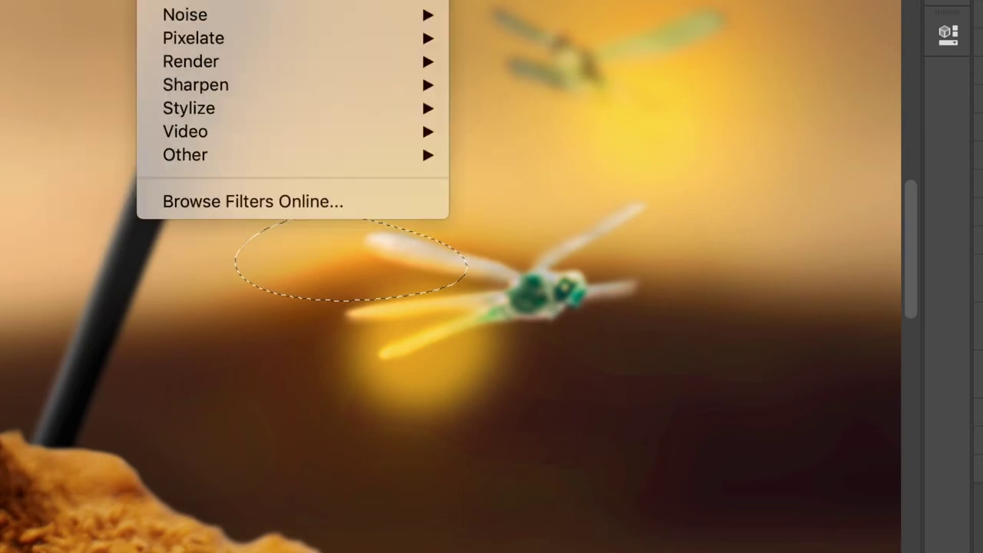
pyautogui.click(520, 85)
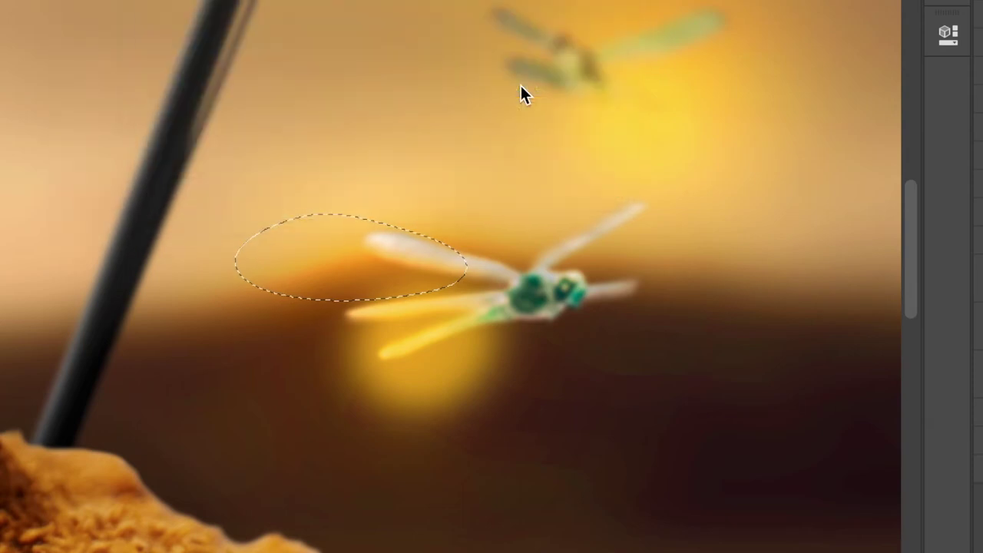
pyautogui.moveTo(913, 281); pyautogui.dragTo(906, 284)
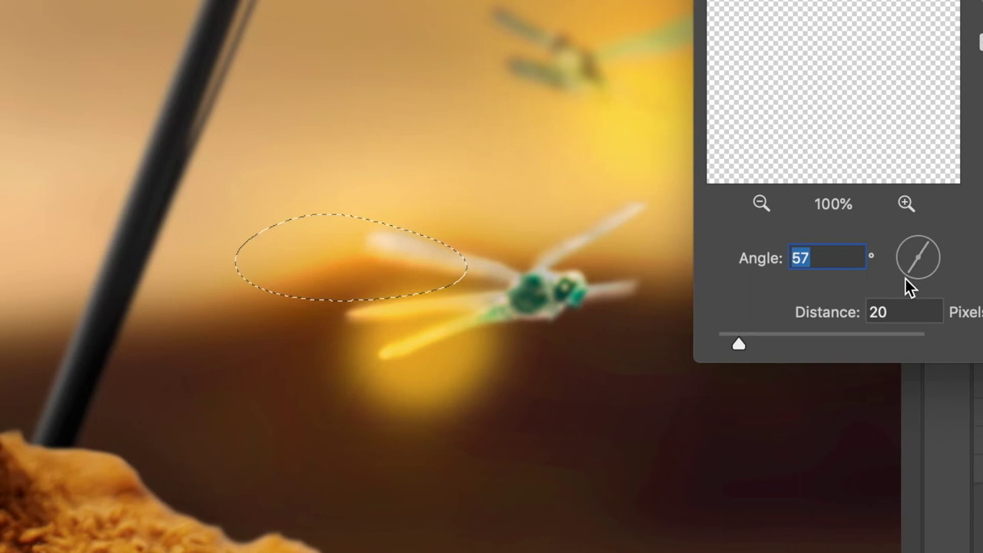
pyautogui.press('Tab')
pyautogui.write('30')
pyautogui.press('Return')
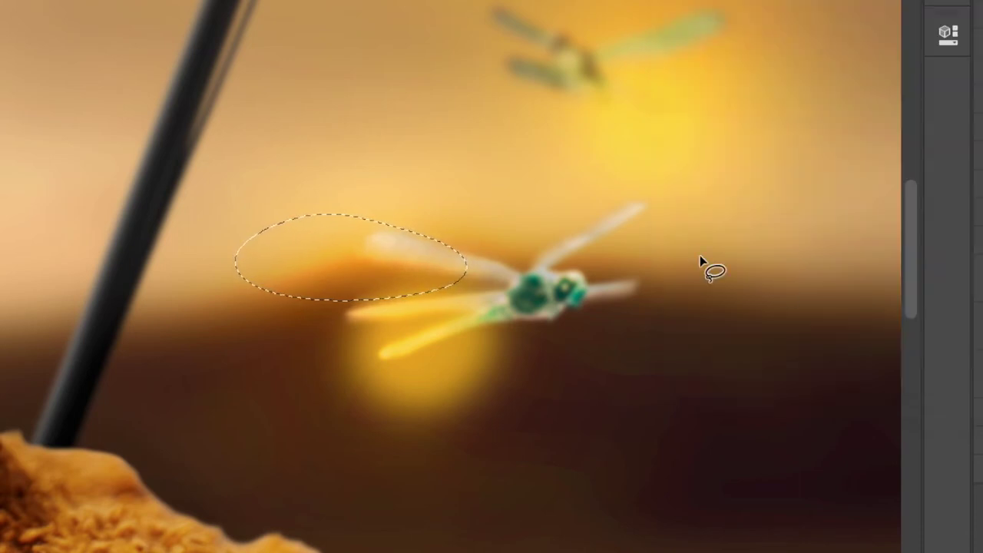
# Select the same dragonfly's upper-right wing and motion-blur it with the angle adjusted to the wing's movement.
pyautogui.moveTo(628, 263)
pyautogui.mouseDown()
pyautogui.moveTo(498, 252)
pyautogui.moveTo(784, 92)
pyautogui.moveTo(825, 98)
pyautogui.mouseUp()
pyautogui.click(157, 1)
pyautogui.moveTo(292, 1)
pyautogui.click(494, 84)
pyautogui.moveTo(922, 253); pyautogui.dragTo(947, 274)
pyautogui.press('Tab')
pyautogui.press('Return')
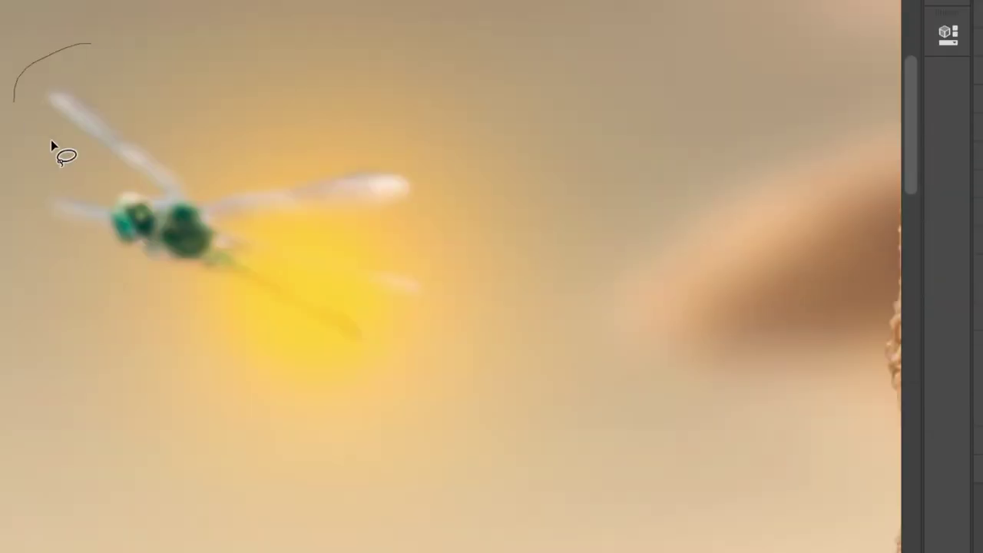
# Outline the upper-left wing of the next dragonfly and apply Motion Blur with an adjusted angle.
pyautogui.moveTo(50, 140); pyautogui.dragTo(146, 19)
pyautogui.click(158, 2)
pyautogui.moveTo(291, 1)
pyautogui.click(494, 84)
pyautogui.click(901, 275)
pyautogui.moveTo(904, 283); pyautogui.dragTo(908, 280)
pyautogui.press('Return')
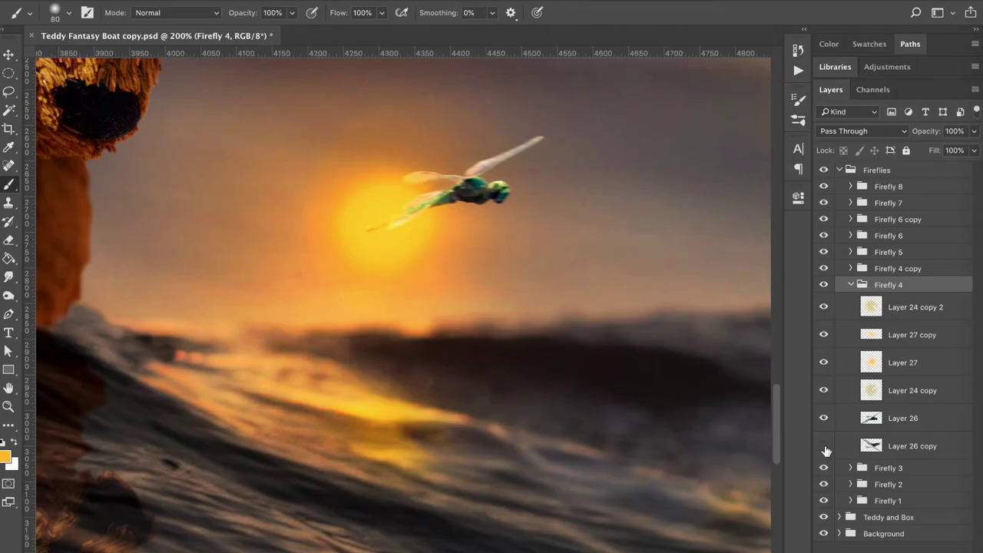
# Duplicate Layer 26 in the Firefly 4 group, flip the copy vertically, and place it on the water below the dragonfly.
pyautogui.click(895, 420)
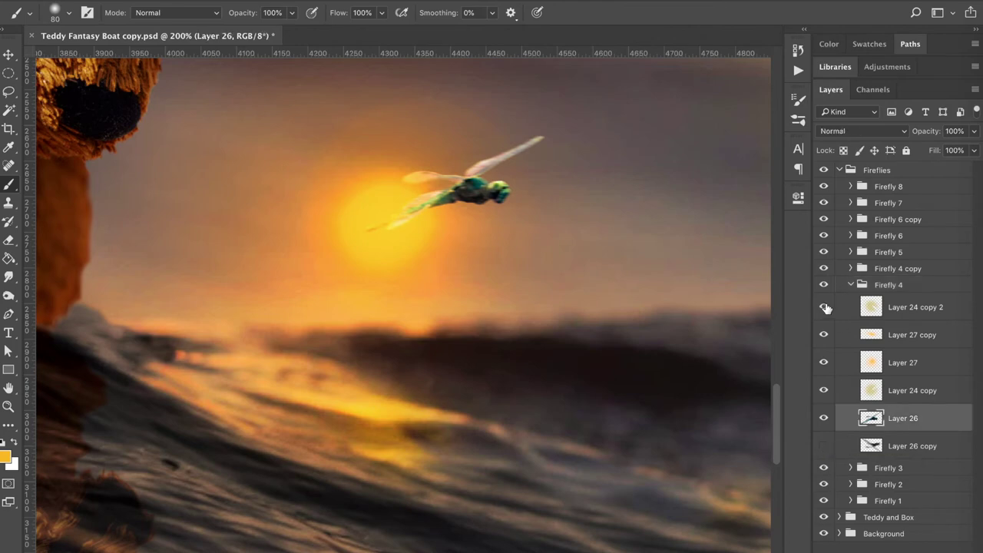
pyautogui.hotkey('ctrl', 'j')
pyautogui.hotkey('ctrl', 't')
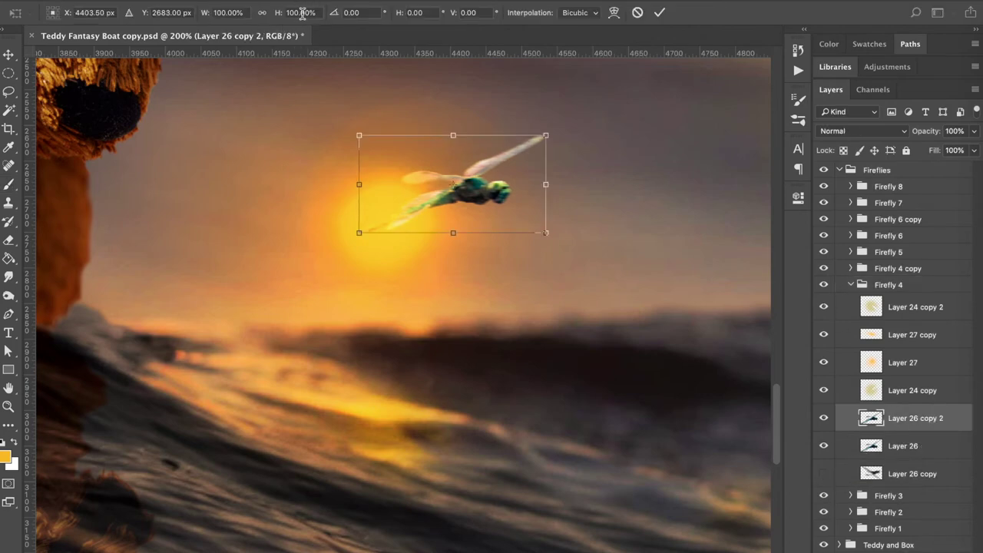
pyautogui.write('-')
pyautogui.press('Return')
pyautogui.moveTo(491, 199); pyautogui.dragTo(493, 469)
pyautogui.press('Return')
# Motion-blur the flipped dragonfly reflection and set its layer to Overlay blending at 70% opacity.
pyautogui.click(345, 0)
pyautogui.moveTo(385, 146)
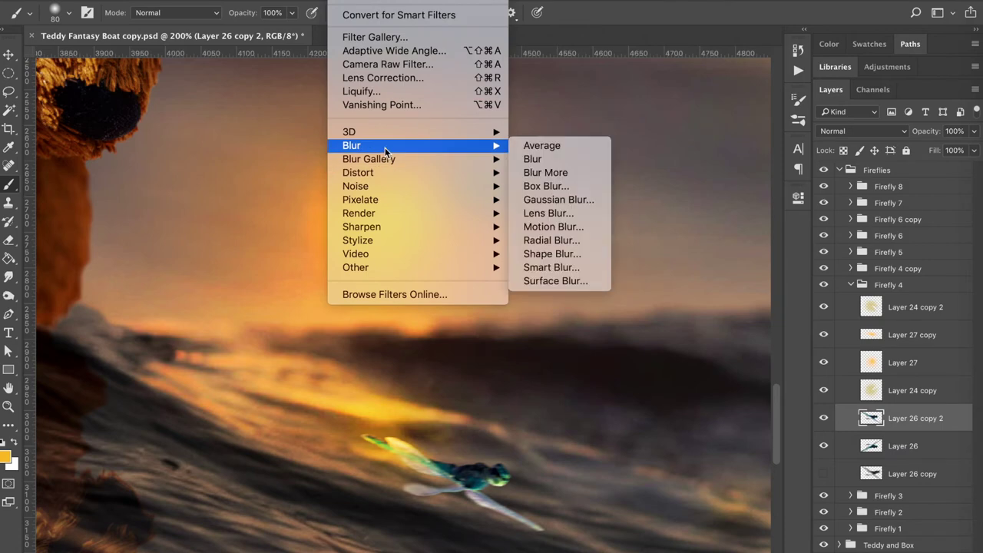
pyautogui.click(543, 229)
pyautogui.click(838, 148)
pyautogui.press('v')
pyautogui.click(860, 130)
pyautogui.click(853, 285)
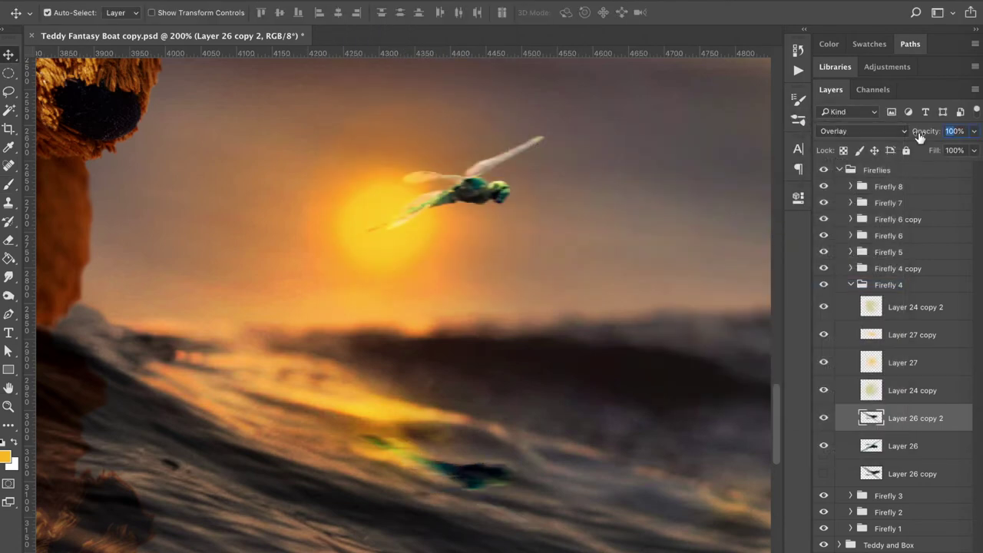
pyautogui.write('70')
# Examine the glow that the flag dragonfly casts by toggling and selecting Layer 32 in the Firefly 6 group.
pyautogui.scroll(8, 658, 234)
pyautogui.hscroll(6, 658, 234)
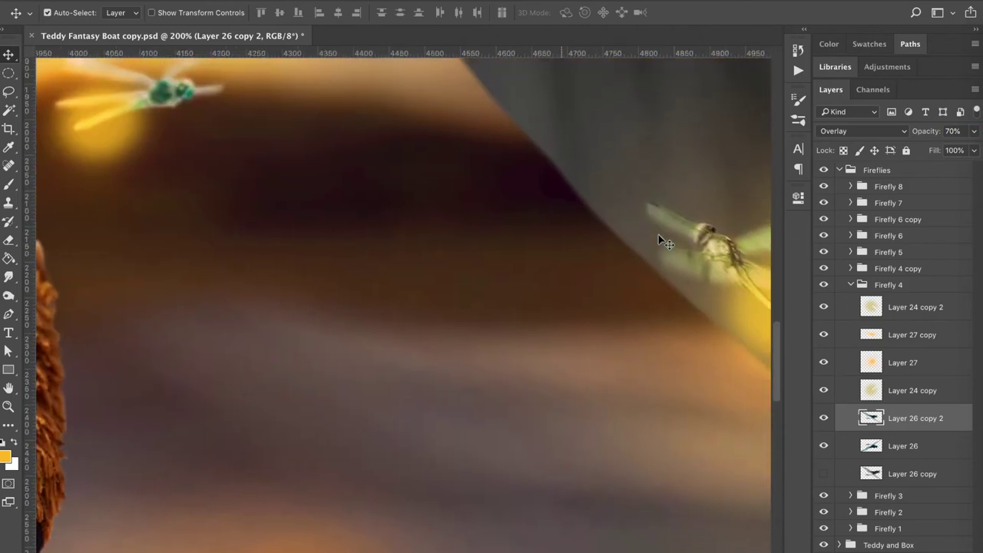
pyautogui.scroll(-2, 658, 234)
pyautogui.hscroll(-3, 658, 235)
pyautogui.scroll(-1, 658, 235)
pyautogui.click(851, 285)
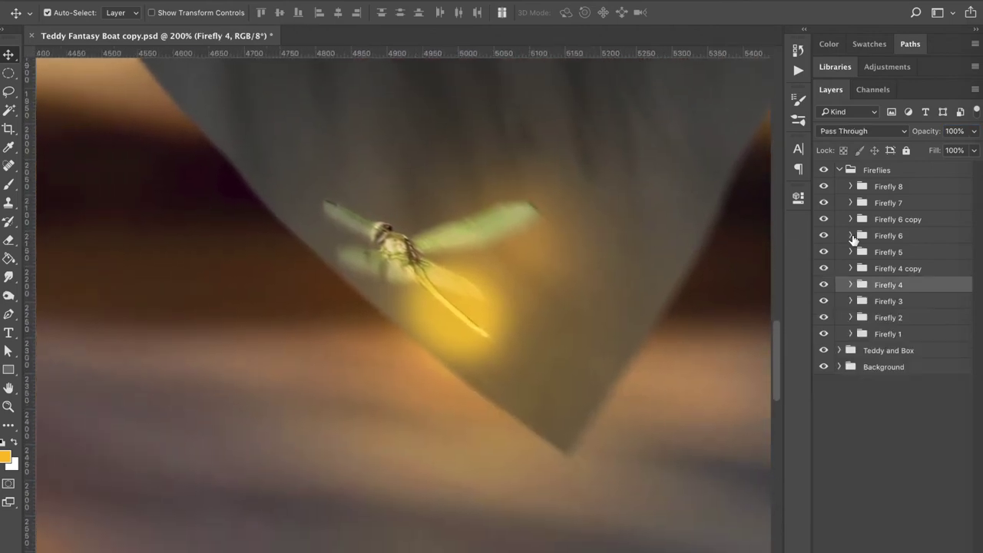
pyautogui.click(850, 235)
pyautogui.click(823, 341)
pyautogui.click(823, 340)
pyautogui.click(888, 341)
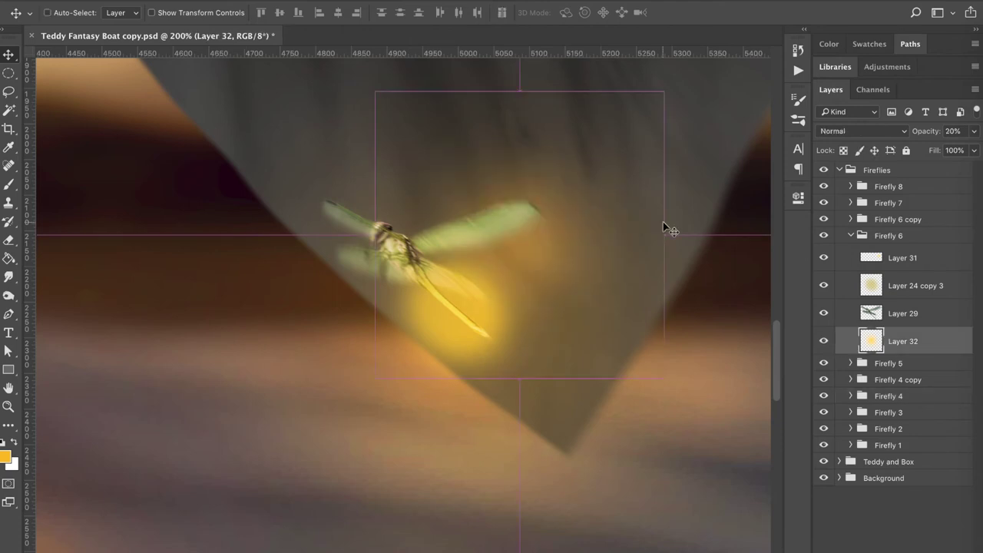
pyautogui.hotkey('ctrl', 't')
pyautogui.moveTo(551, 246)
pyautogui.mouseDown()
pyautogui.moveTo(287, 182)
pyautogui.moveTo(492, 187)
pyautogui.moveTo(540, 206)
pyautogui.moveTo(552, 233)
pyautogui.moveTo(552, 200)
pyautogui.moveTo(559, 228)
pyautogui.moveTo(546, 242)
pyautogui.mouseUp()
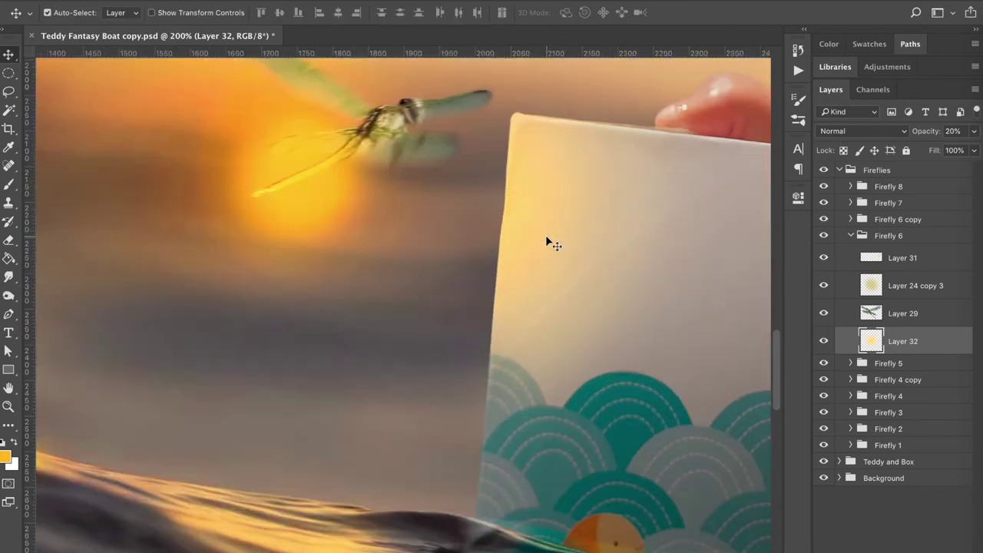
# Examine the Firefly 5 dragonfly's glow and its light on the box by toggling Layer 30 and Layer 27 copy 2.
pyautogui.scroll(2, 546, 241)
pyautogui.click(851, 235)
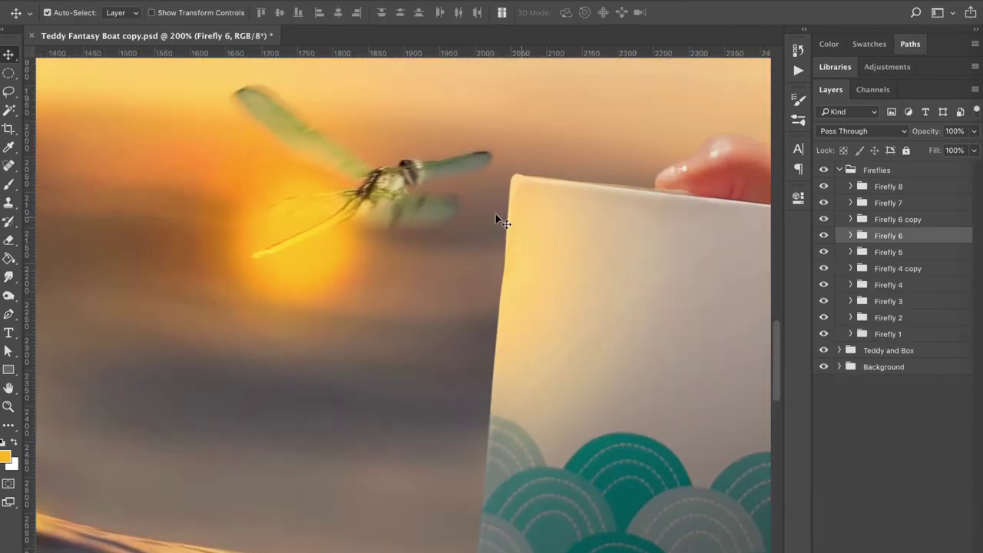
pyautogui.click(391, 183)
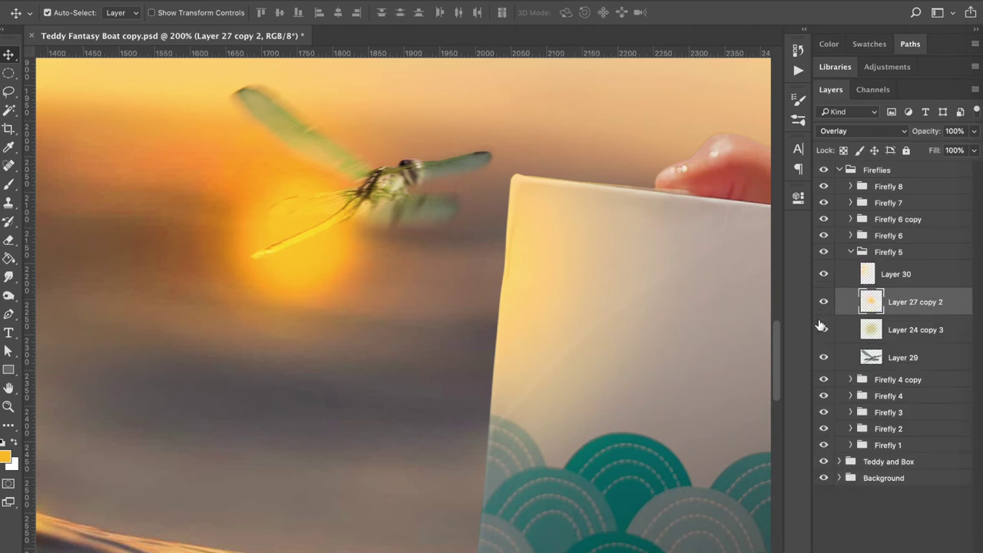
pyautogui.click(822, 276)
pyautogui.click(822, 276)
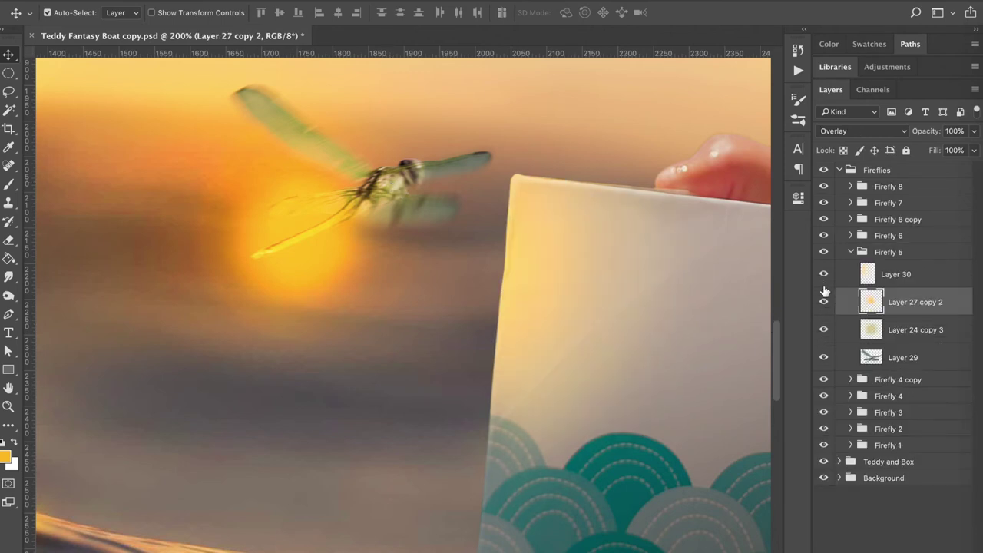
pyautogui.click(824, 302)
pyautogui.click(823, 301)
pyautogui.click(824, 301)
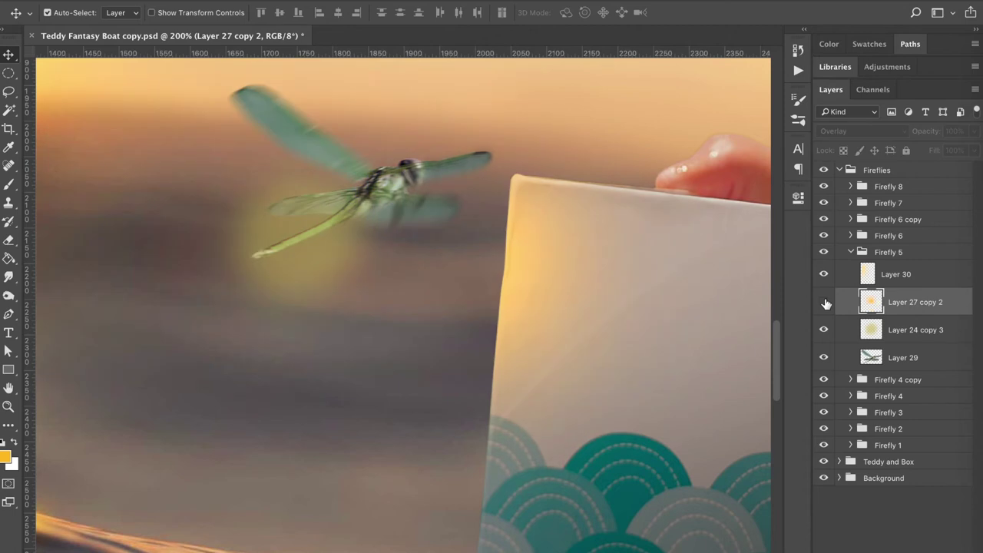
pyautogui.click(824, 303)
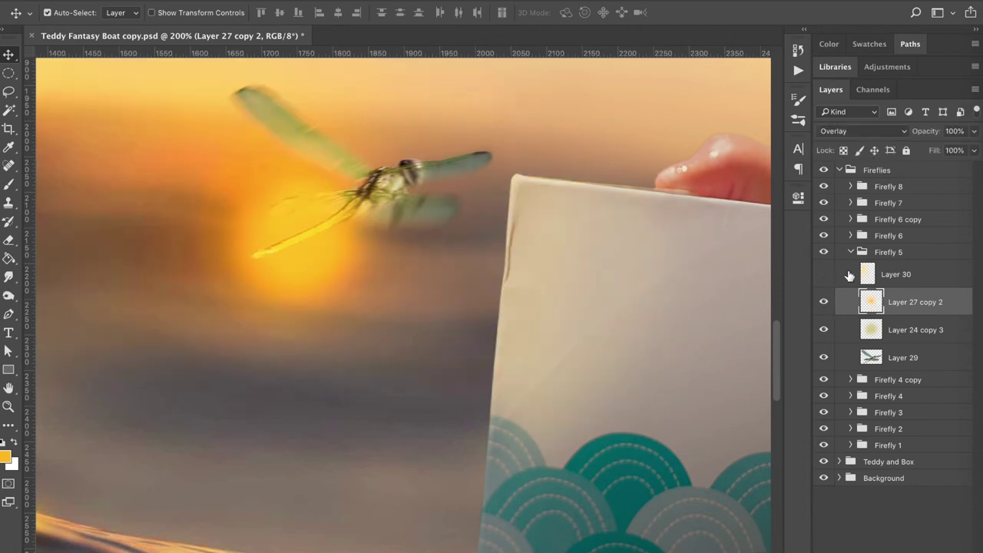
pyautogui.click(839, 461)
pyautogui.click(822, 277)
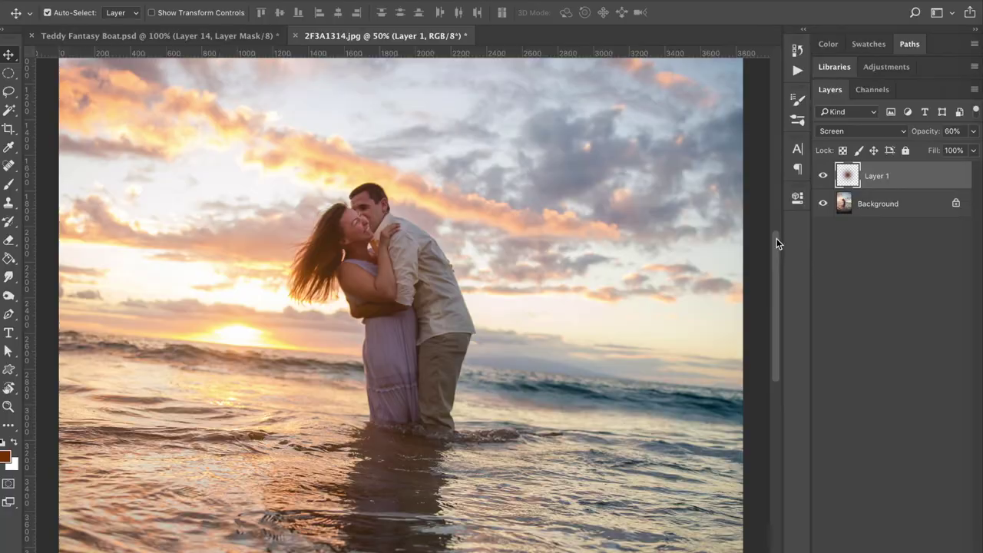
pyautogui.moveTo(777, 243); pyautogui.dragTo(784, 286)
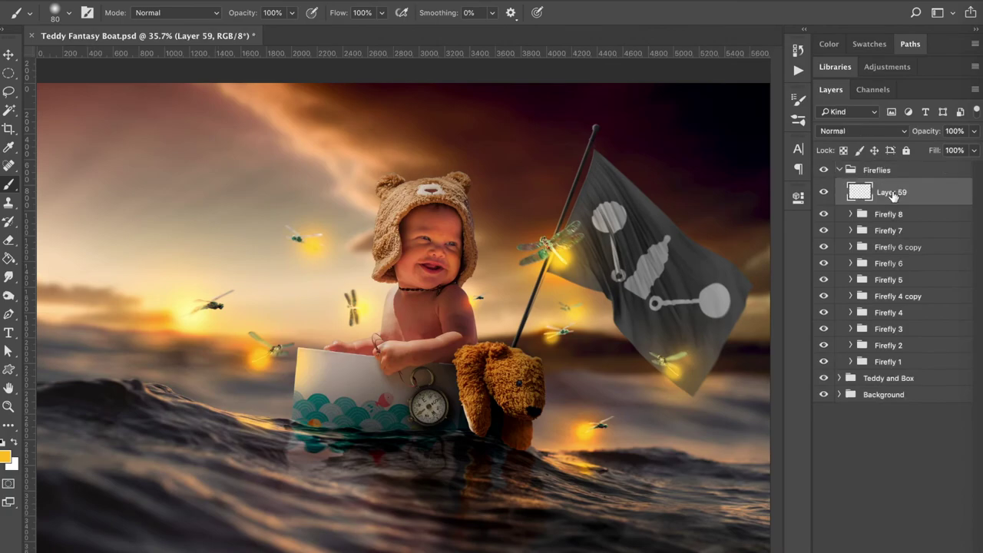
# Rename Layer 59 in the Fireflies group to "water reflections".
pyautogui.doubleClick(893, 195)
pyautogui.write('water ')
pyautogui.write('reflection')
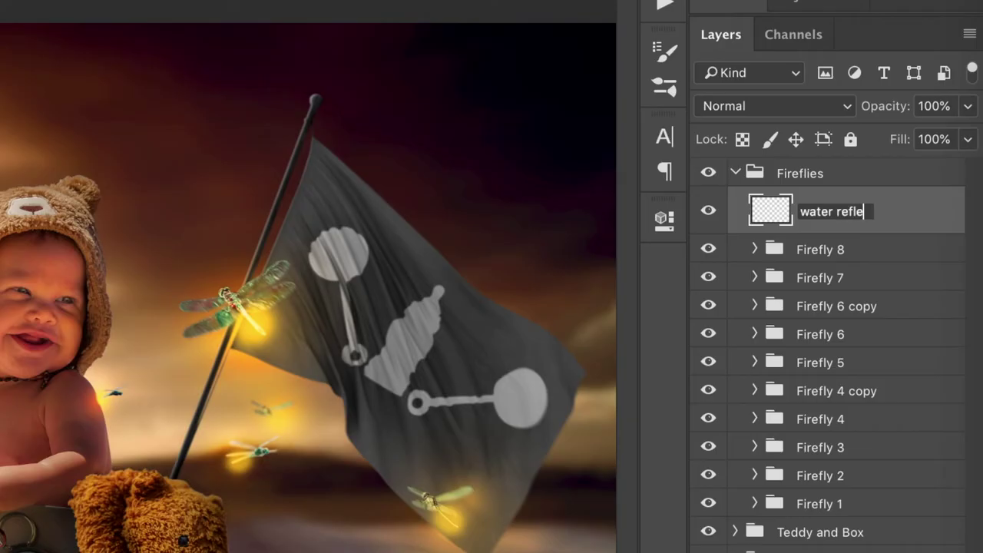
pyautogui.write('s')
pyautogui.press('Return')
# Paint two columns of short yellow reflection strokes on the waves beneath the dragonflies left of the box.
pyautogui.moveTo(192, 401); pyautogui.dragTo(209, 406)
pyautogui.click(204, 425)
pyautogui.moveTo(192, 455)
pyautogui.mouseDown()
pyautogui.moveTo(206, 455)
pyautogui.moveTo(213, 496)
pyautogui.mouseUp()
pyautogui.moveTo(253, 434); pyautogui.dragTo(270, 437)
pyautogui.press(']')
pyautogui.press(']')
pyautogui.moveTo(251, 466); pyautogui.dragTo(275, 473)
pyautogui.moveTo(256, 486)
pyautogui.mouseDown()
pyautogui.moveTo(279, 471)
pyautogui.moveTo(276, 495)
pyautogui.mouseUp()
pyautogui.moveTo(258, 513)
pyautogui.mouseDown()
pyautogui.moveTo(288, 520)
pyautogui.moveTo(303, 545)
pyautogui.mouseUp()
# Paint yellow reflection strokes of varying brush size on the waves beneath the dragonflies right of the bear.
pyautogui.press('[')
pyautogui.press('[')
pyautogui.press('[')
pyautogui.moveTo(588, 487)
pyautogui.mouseDown()
pyautogui.moveTo(572, 494)
pyautogui.moveTo(592, 515)
pyautogui.moveTo(565, 533)
pyautogui.mouseUp()
pyautogui.press(']')
pyautogui.press(']')
pyautogui.press(']')
pyautogui.press(']')
pyautogui.press('[')
pyautogui.press('[')
pyautogui.moveTo(661, 478)
pyautogui.mouseDown()
pyautogui.moveTo(677, 479)
pyautogui.moveTo(691, 508)
pyautogui.mouseUp()
pyautogui.press('[')
pyautogui.press(']')
pyautogui.press(']')
pyautogui.press(']')
pyautogui.press('v')
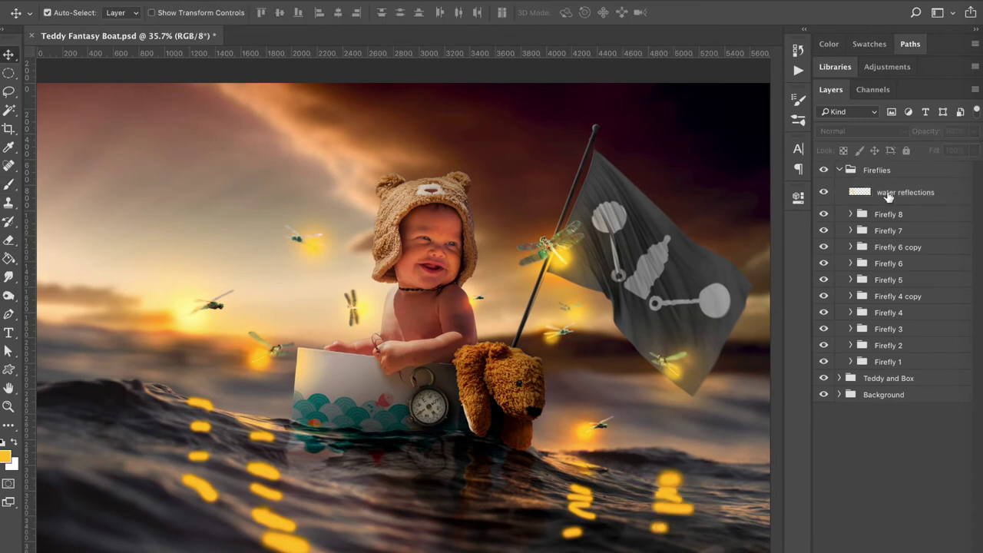
# Apply the Wave distortion to the water reflections layer with 5 sine generators, wavelength 10–120, amplitude 5–35, and 100% by 1% scale.
pyautogui.click(345, 0)
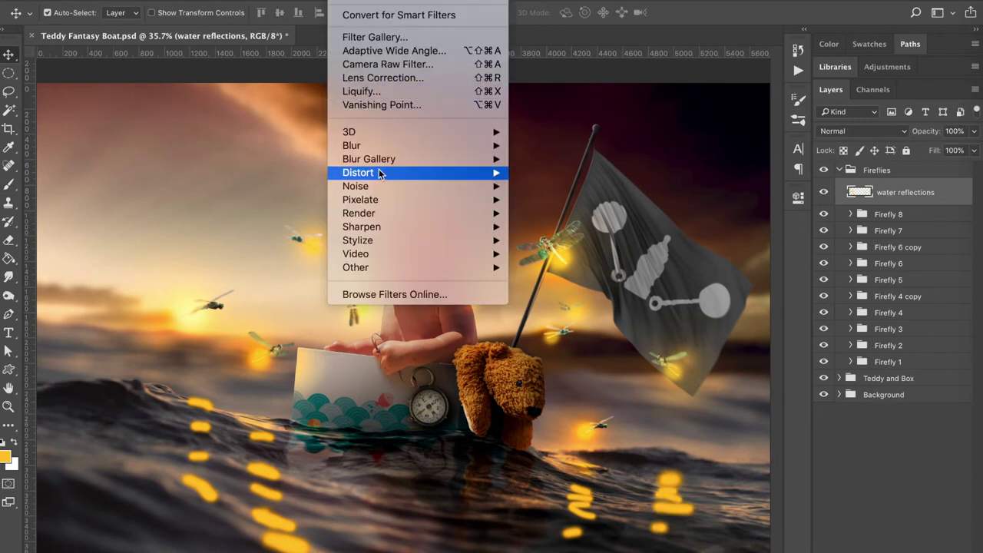
pyautogui.moveTo(400, 172)
pyautogui.click(536, 269)
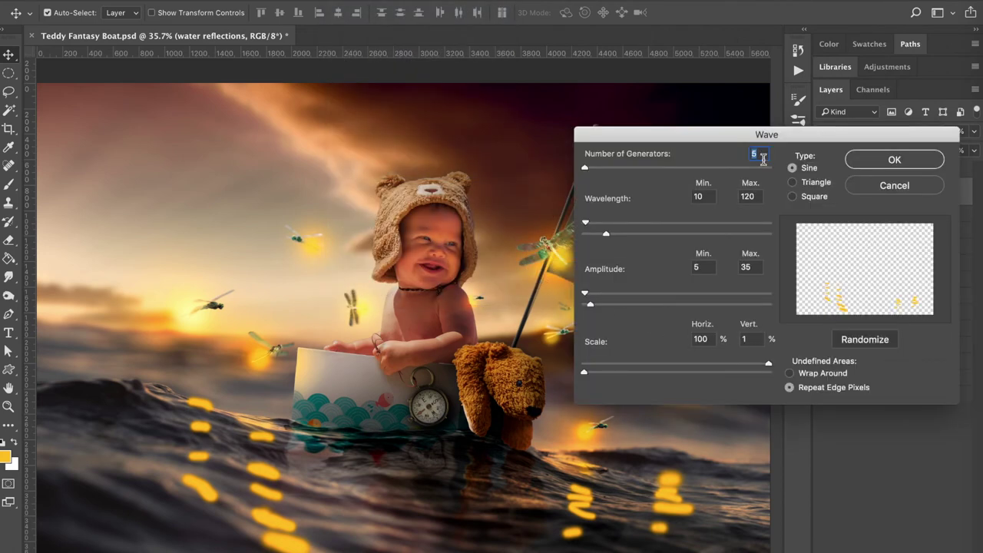
pyautogui.click(871, 159)
# Set the water reflections layer to Overlay blending at 70% opacity.
pyautogui.click(860, 131)
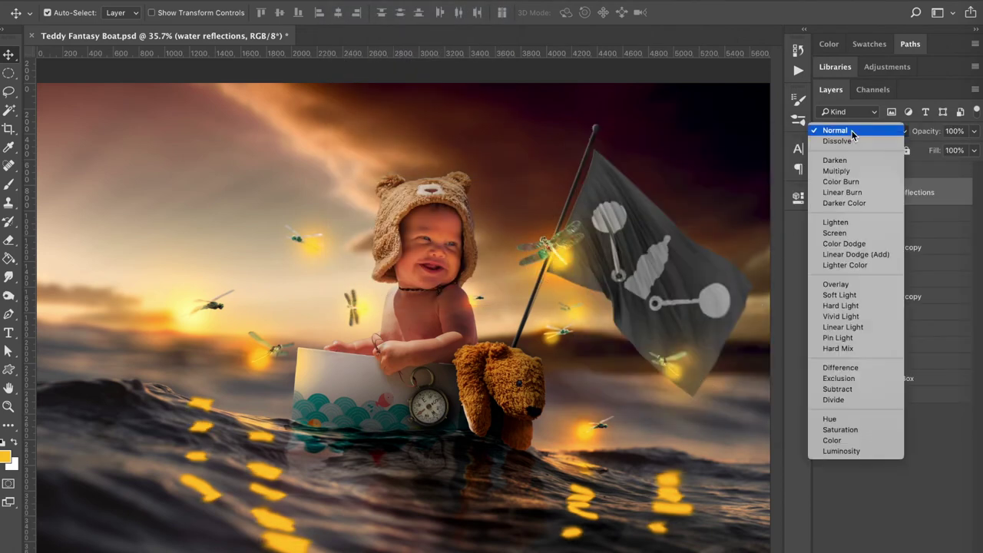
pyautogui.click(836, 284)
pyautogui.write('70')
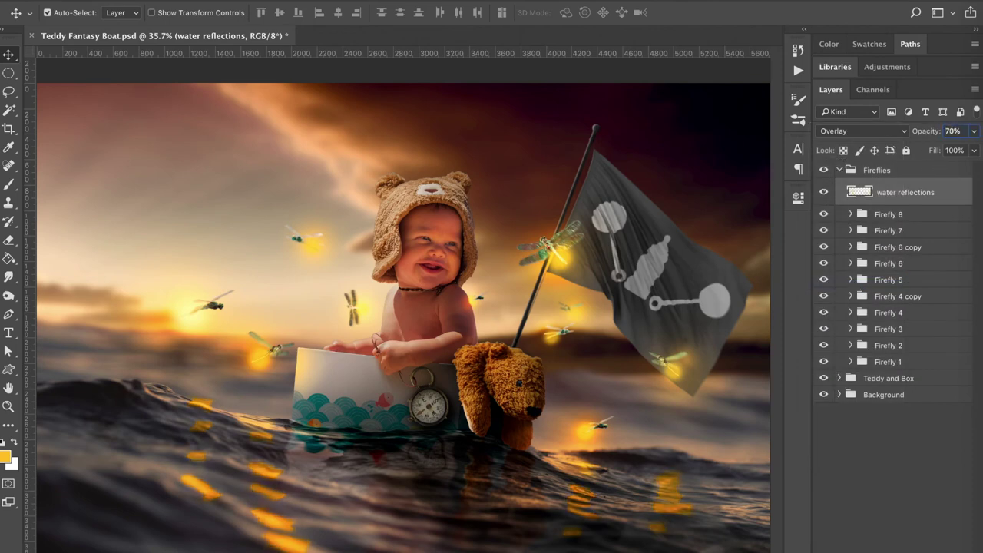
# Lower the saturation and raise the lightness of the water reflections with Hue/Saturation.
pyautogui.hotkey('ctrl', 'u')
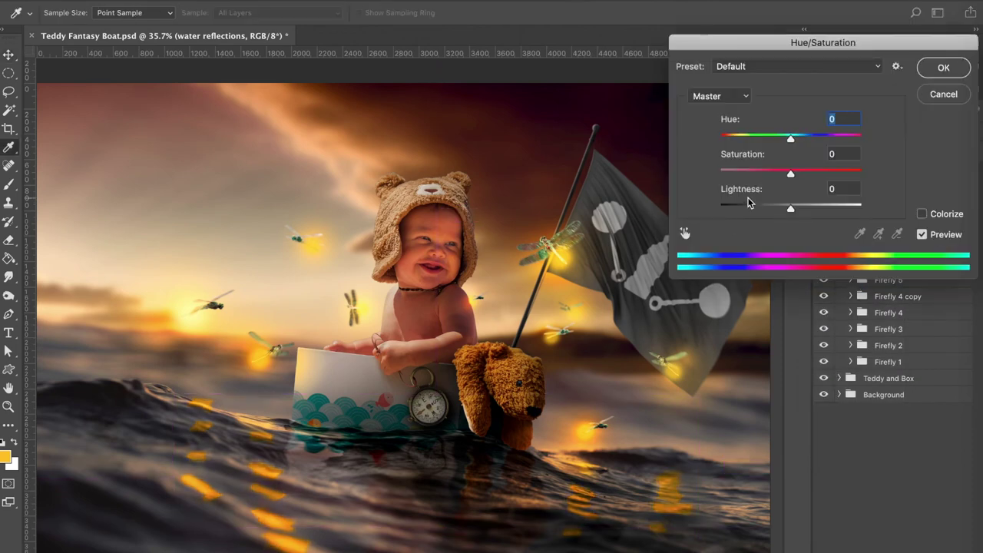
pyautogui.moveTo(779, 176); pyautogui.dragTo(752, 176)
pyautogui.moveTo(803, 208); pyautogui.dragTo(820, 212)
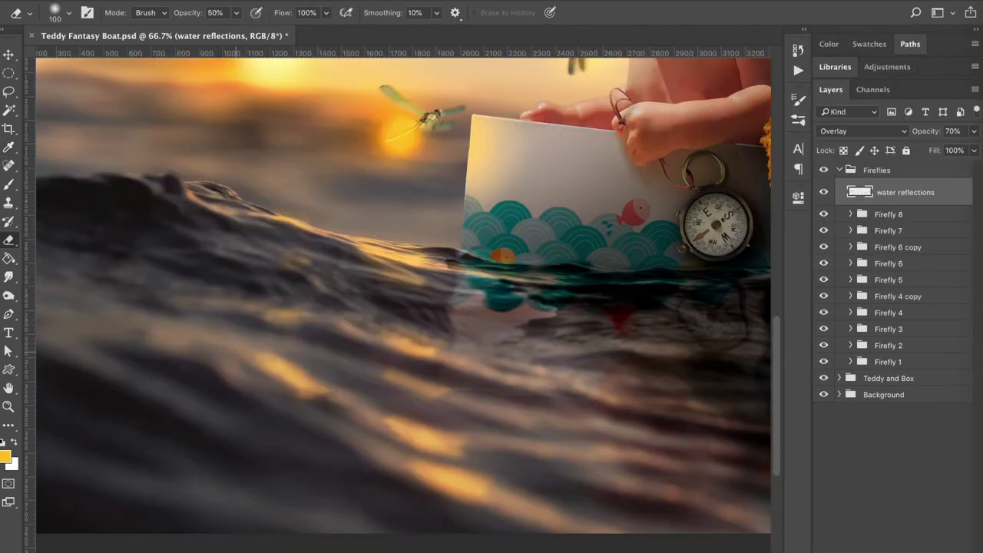
# Soften the yellow reflections on the waves left of the box with a 100-pixel soft eraser at 50% opacity.
pyautogui.moveTo(262, 360); pyautogui.dragTo(322, 389)
pyautogui.moveTo(407, 461); pyautogui.dragTo(491, 492)
pyautogui.moveTo(463, 449); pyautogui.dragTo(402, 419)
pyautogui.moveTo(383, 377); pyautogui.dragTo(444, 399)
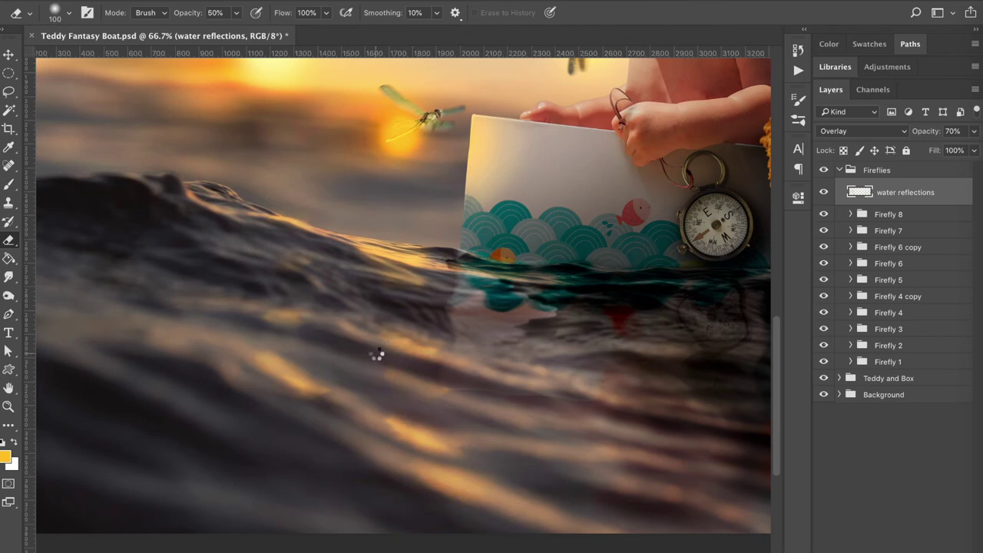
pyautogui.hscroll(15, 385, 353)
pyautogui.scroll(-3, 385, 354)
pyautogui.press('[')
pyautogui.press('[')
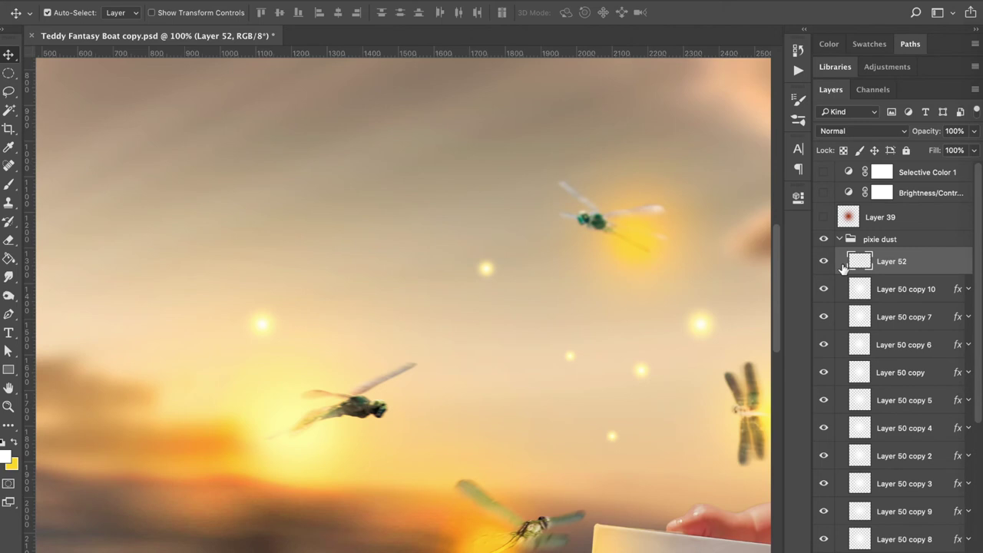
# Paint a soft white 200-pixel dot in the sky above the dragonfly and give it an Inner Glow in #fbfa95.
pyautogui.press('b')
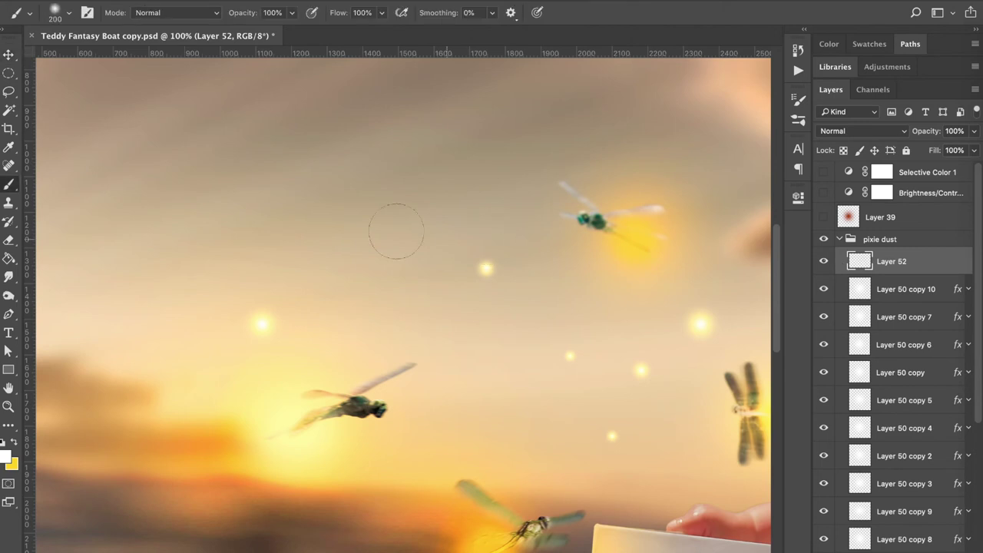
pyautogui.click(354, 227)
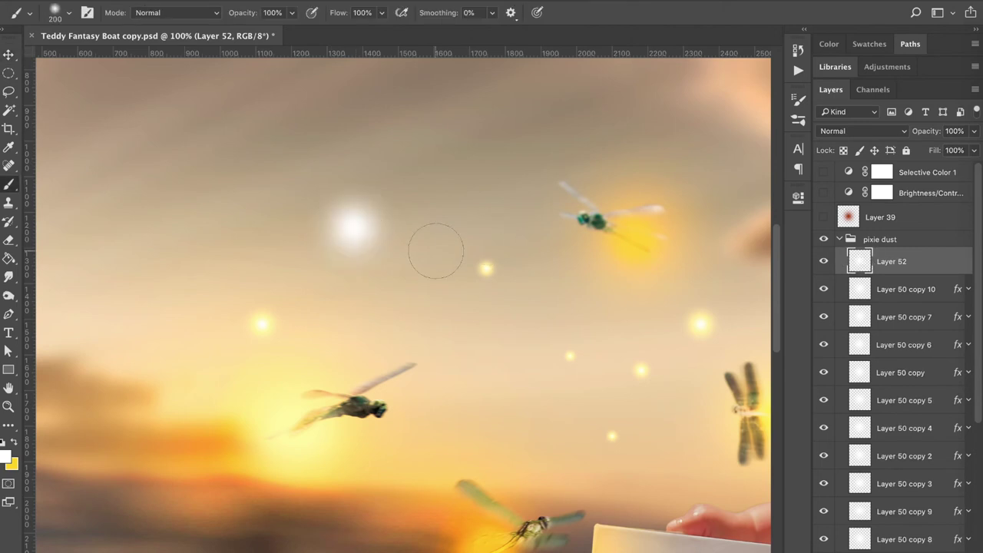
pyautogui.doubleClick(940, 269)
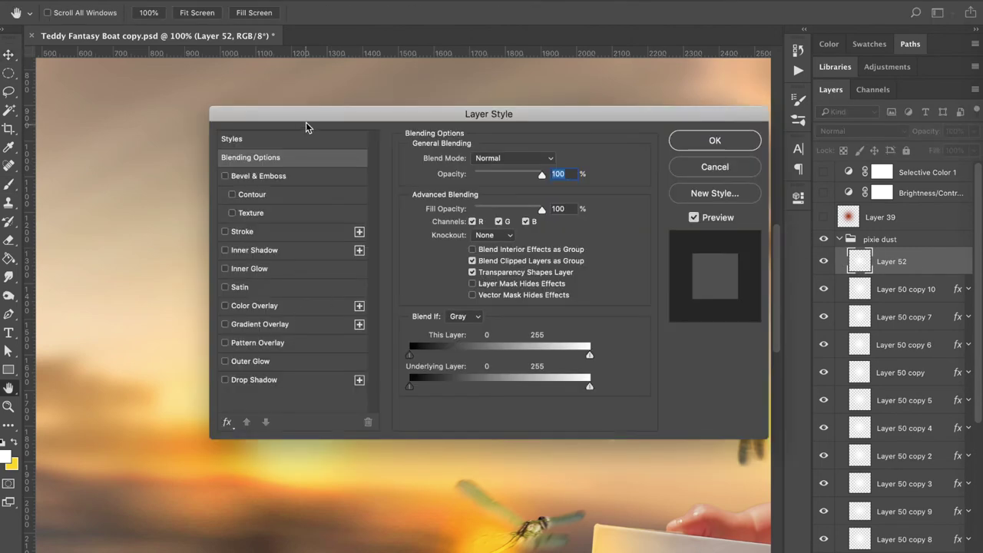
pyautogui.moveTo(305, 122); pyautogui.dragTo(523, 116)
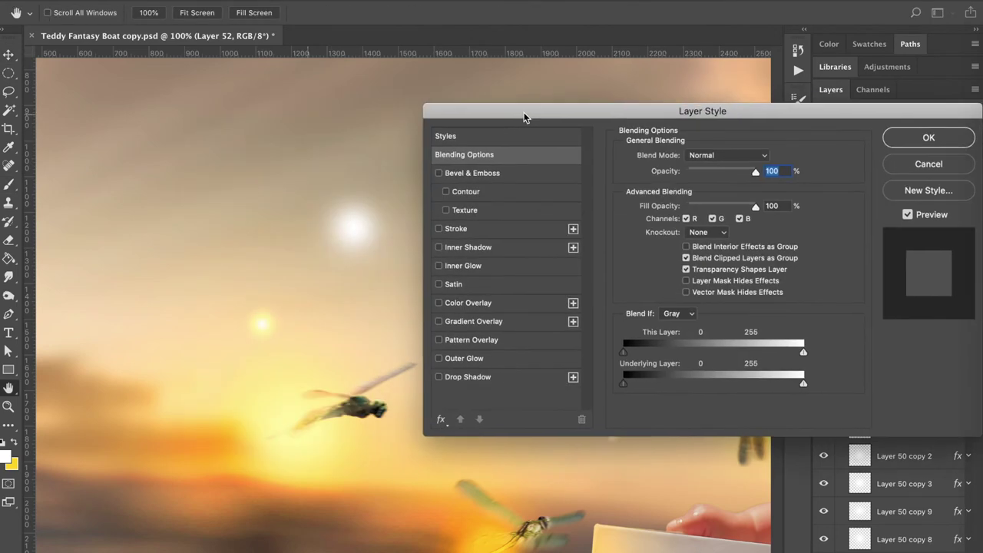
pyautogui.click(461, 266)
pyautogui.click(651, 205)
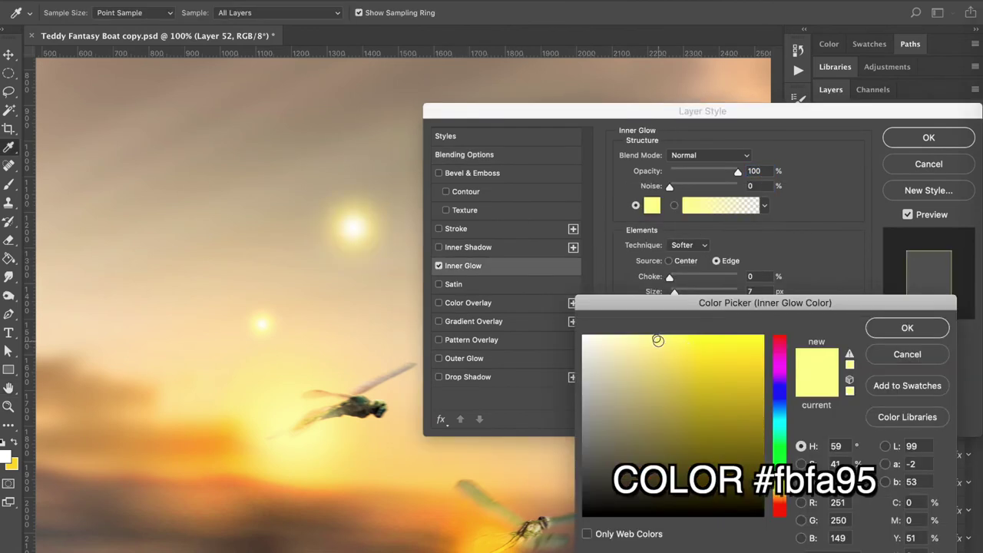
pyautogui.click(906, 329)
# Add an Outer Glow to the dot in #d5cca3 with Overlay blending at 70% opacity and 7 px size.
pyautogui.click(461, 359)
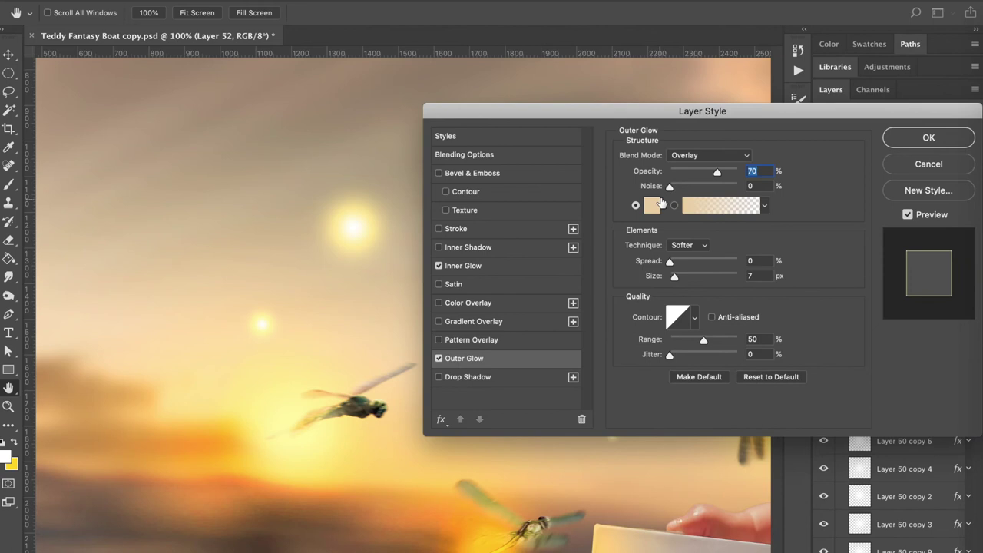
pyautogui.click(651, 205)
pyautogui.click(892, 332)
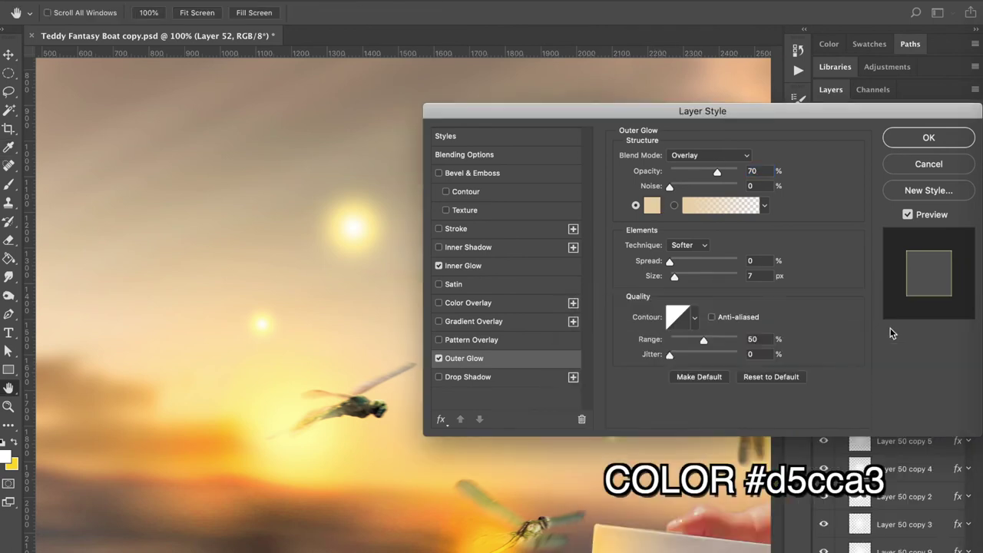
pyautogui.click(908, 140)
# Duplicate the glowing dot and place a scaled-down copy to its lower left in the sky.
pyautogui.click(8, 55)
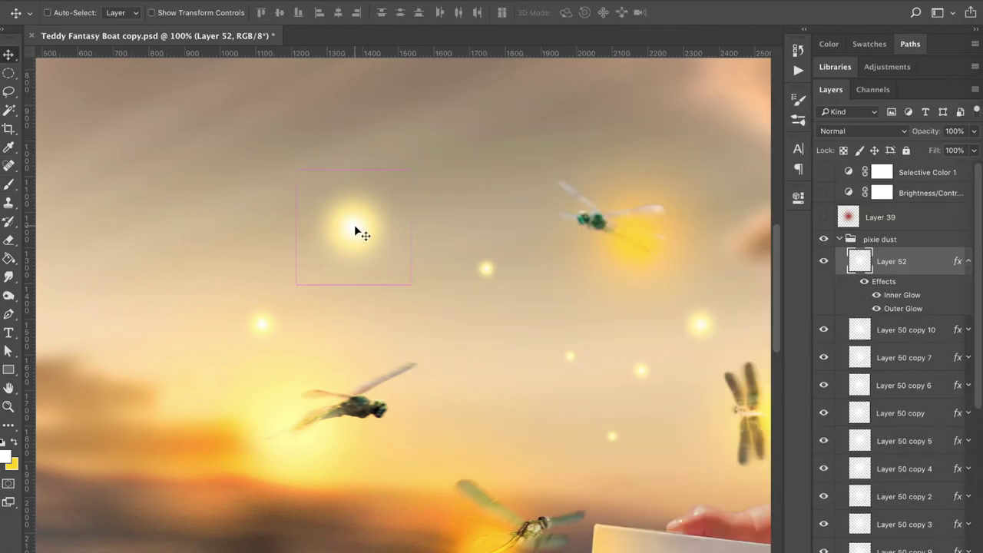
pyautogui.press('super+alt+t')
pyautogui.moveTo(354, 226); pyautogui.dragTo(240, 212)
pyautogui.press('Return')
pyautogui.press('super+t')
pyautogui.moveTo(354, 226); pyautogui.dragTo(231, 211)
pyautogui.moveTo(287, 266); pyautogui.dragTo(188, 284)
pyautogui.press('Return')
pyautogui.hotkey('ctrl', '0')
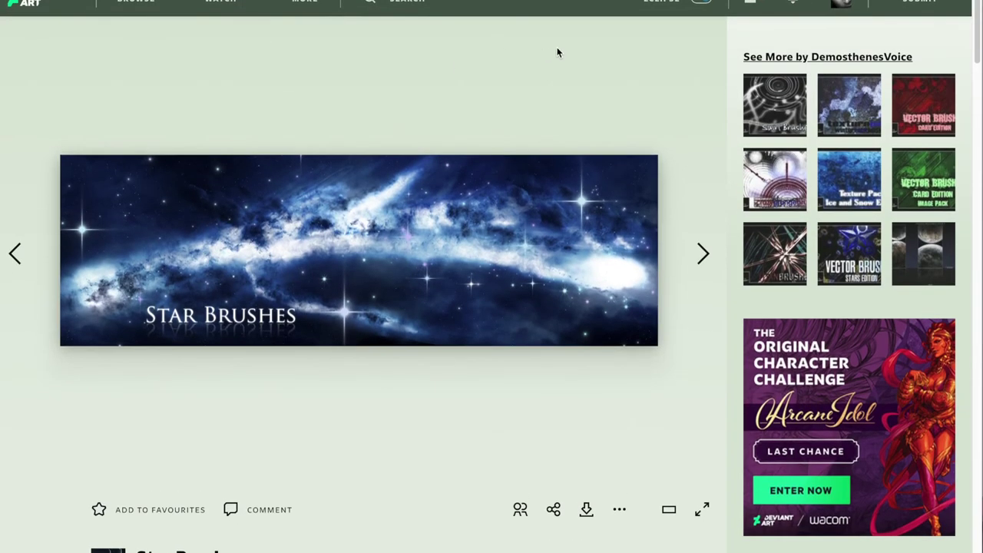
# Look over the Star Brushes pack page on DeviantArt.
pyautogui.scroll(-1, 557, 49)
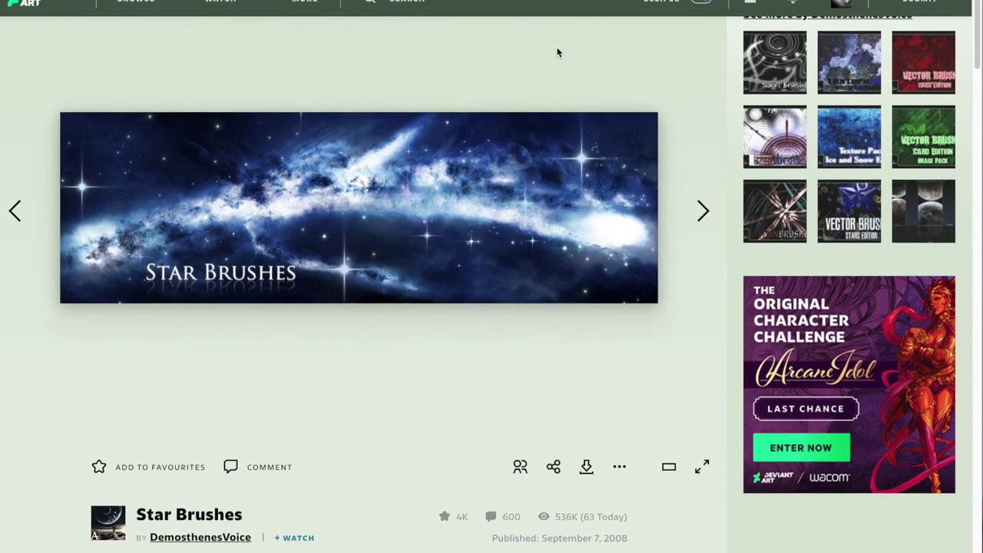
pyautogui.scroll(-2, 558, 50)
pyautogui.scroll(-3, 254, 238)
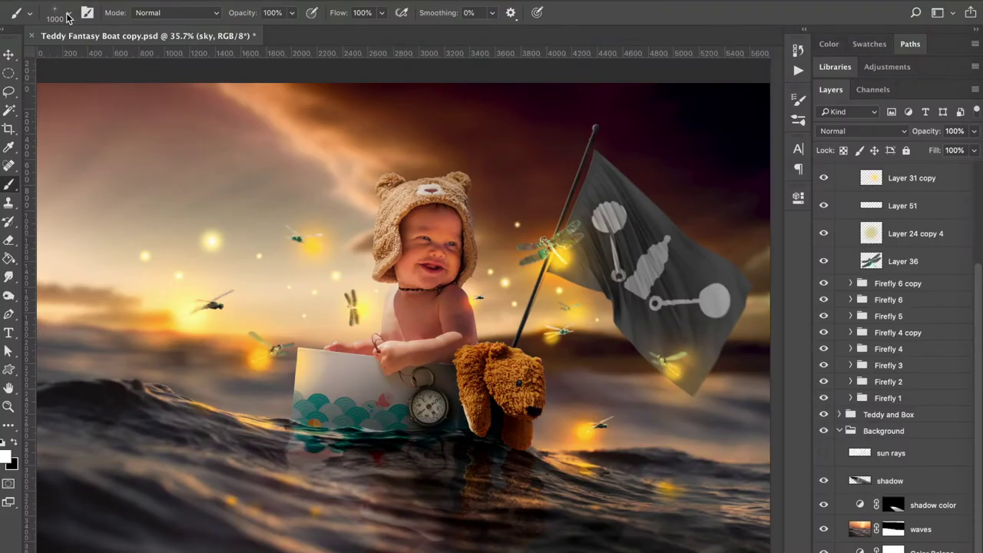
# In Photoshop, choose the star 5 brush and widen the spacing of its tip.
pyautogui.click(66, 17)
pyautogui.scroll(2, 62, 162)
pyautogui.scroll(-2, 56, 163)
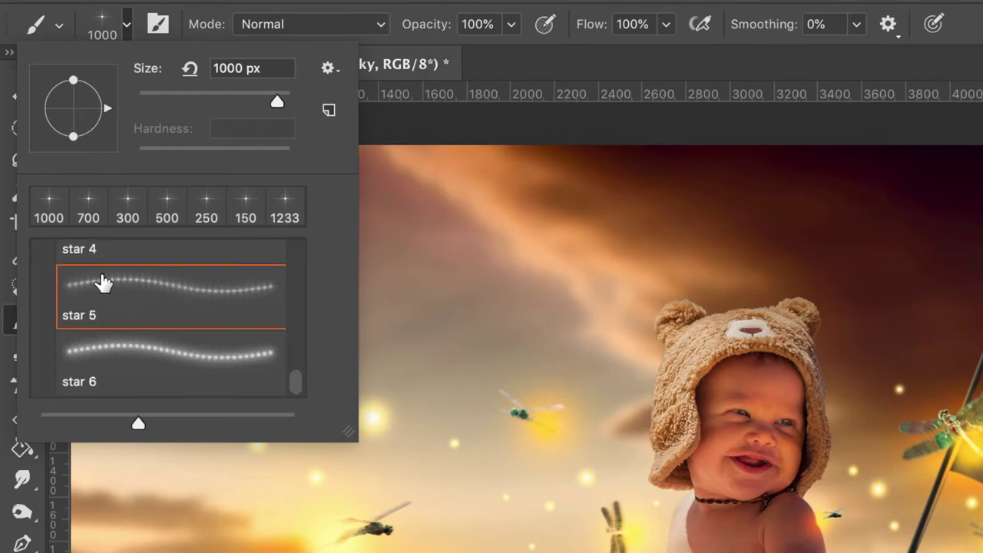
pyautogui.click(114, 300)
pyautogui.click(484, 47)
pyautogui.moveTo(633, 395); pyautogui.dragTo(805, 395)
# Enable Shape Dynamics with 80% size jitter and Scattering at 716% for the star brush.
pyautogui.click(514, 77)
pyautogui.moveTo(601, 36); pyautogui.dragTo(812, 45)
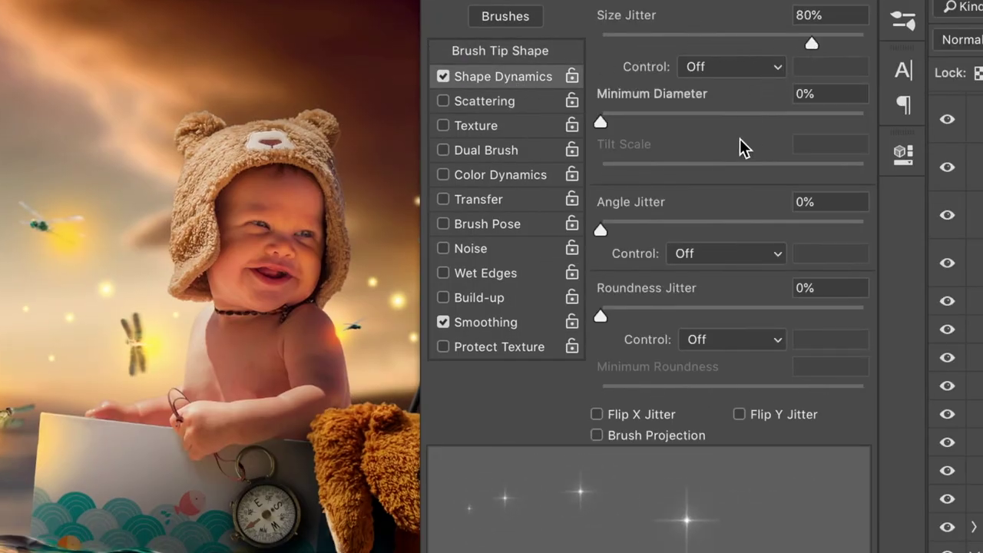
pyautogui.click(484, 101)
pyautogui.moveTo(605, 42); pyautogui.dragTo(790, 47)
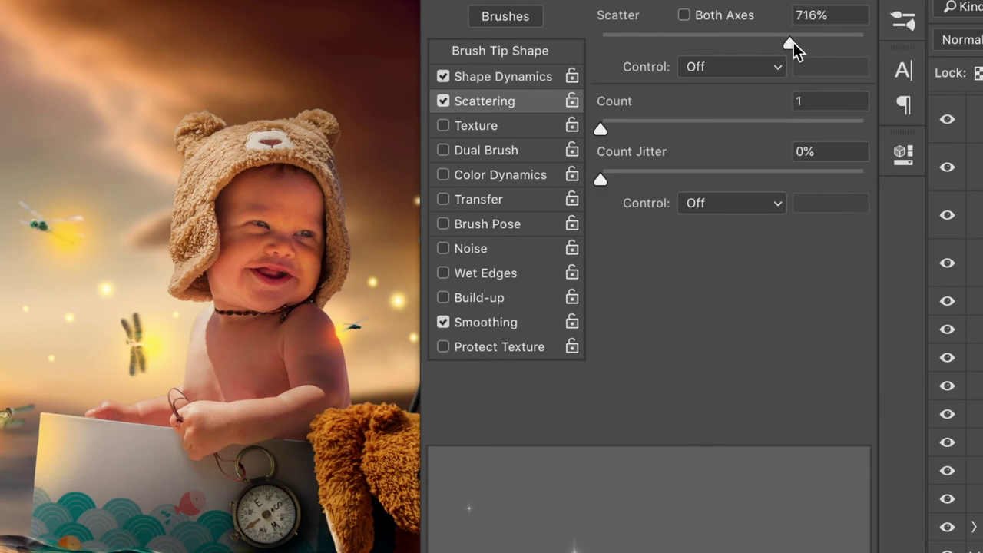
pyautogui.click(905, 17)
# Paint scattered stars of varying sizes across the dark sky above and beside the flag.
pyautogui.moveTo(768, 25)
pyautogui.mouseDown()
pyautogui.moveTo(704, 99)
pyautogui.moveTo(481, 13)
pyautogui.moveTo(623, 110)
pyautogui.mouseUp()
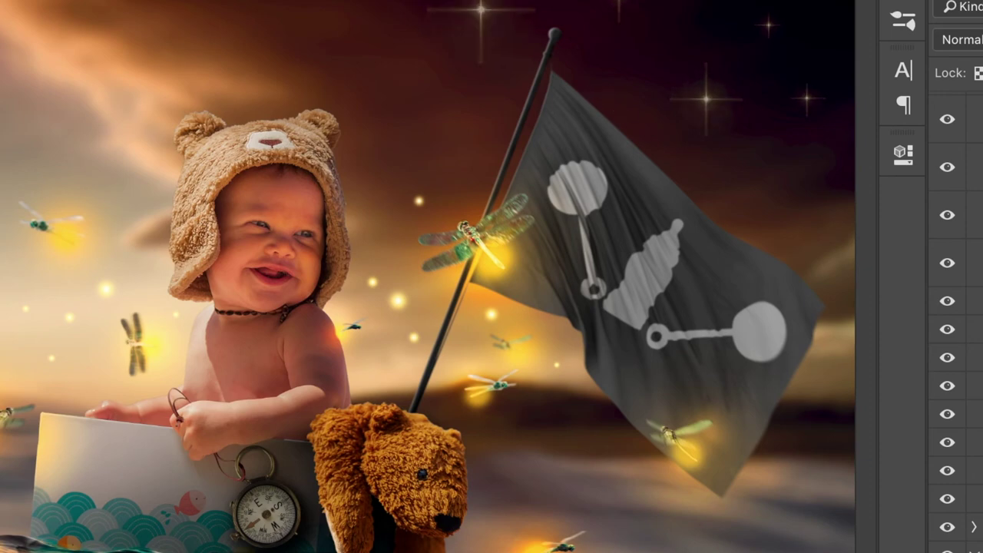
pyautogui.click(635, 78)
pyautogui.press(']')
pyautogui.press(']')
pyautogui.press(']')
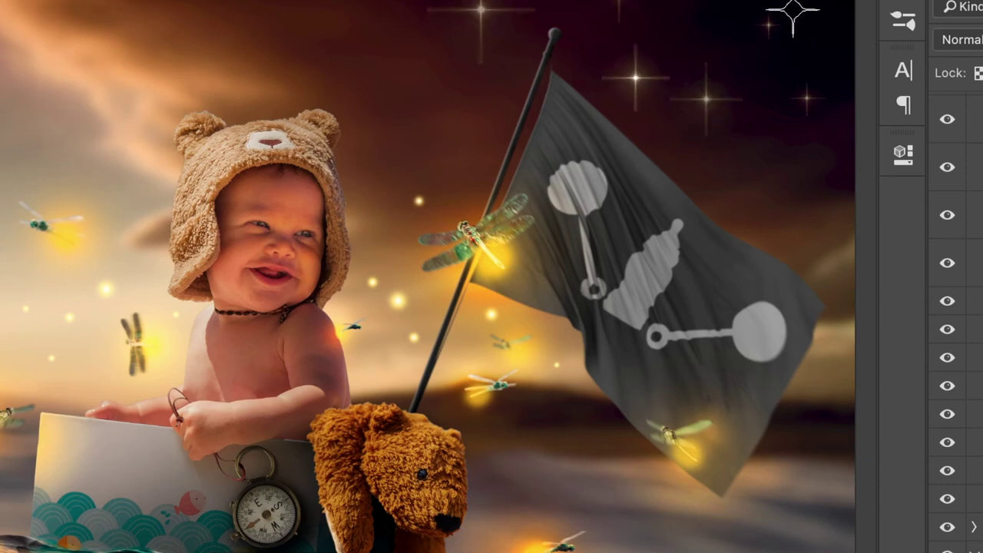
pyautogui.click(792, 9)
pyautogui.press('[')
pyautogui.press('[')
pyautogui.moveTo(702, 10); pyautogui.dragTo(824, 193)
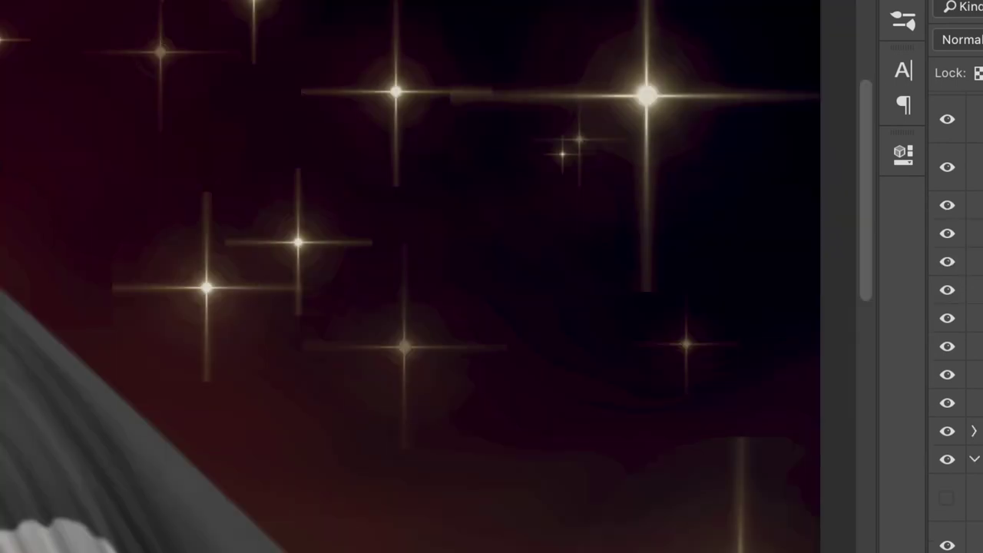
# Soften the painted stars with the Gaussian Blur filter.
pyautogui.click(116, 1)
pyautogui.moveTo(132, 64)
pyautogui.click(509, 158)
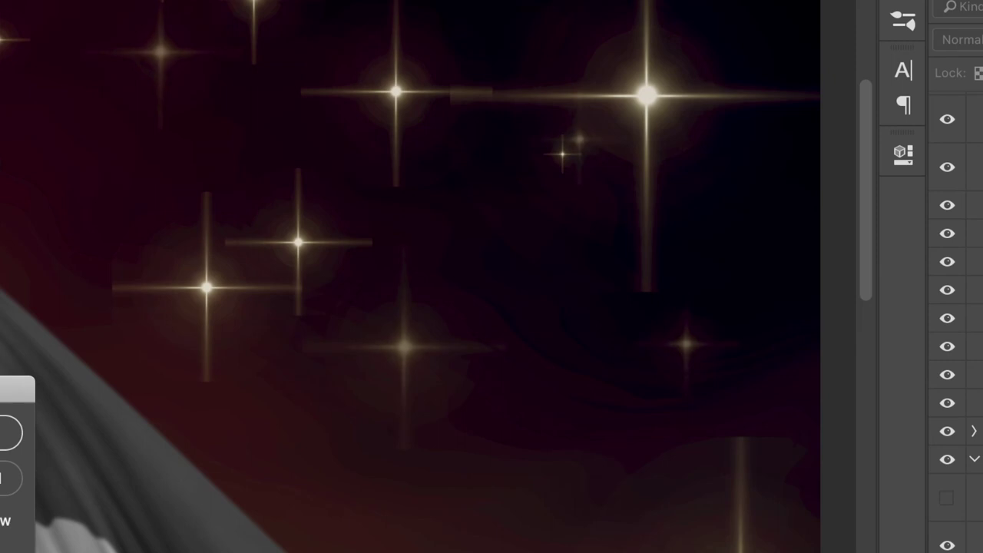
pyautogui.press('Return')
pyautogui.click(115, 2)
pyautogui.moveTo(131, 64)
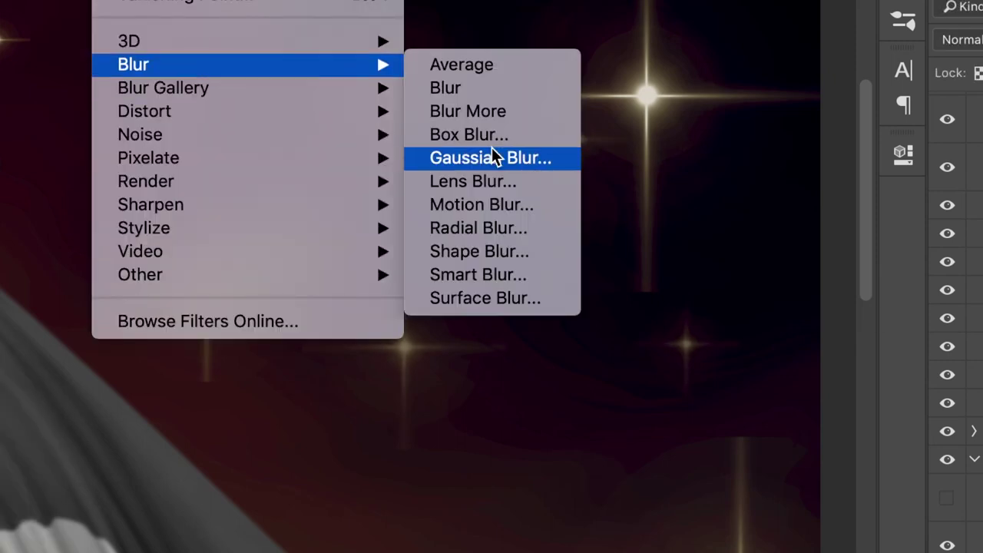
pyautogui.click(496, 159)
pyautogui.press('Return')
pyautogui.hotkey('ctrl', '0')
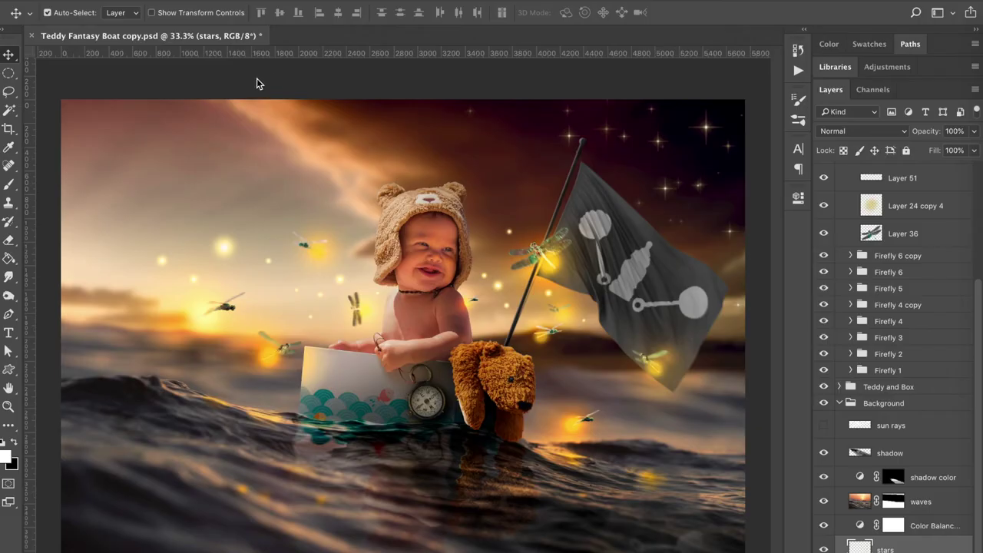
# Outline sun rays fanning from the horizon at the image's left edge across the sky with the Polygonal Lasso, feathered 0.5 px.
pyautogui.moveTo(9, 90); pyautogui.dragTo(56, 104)
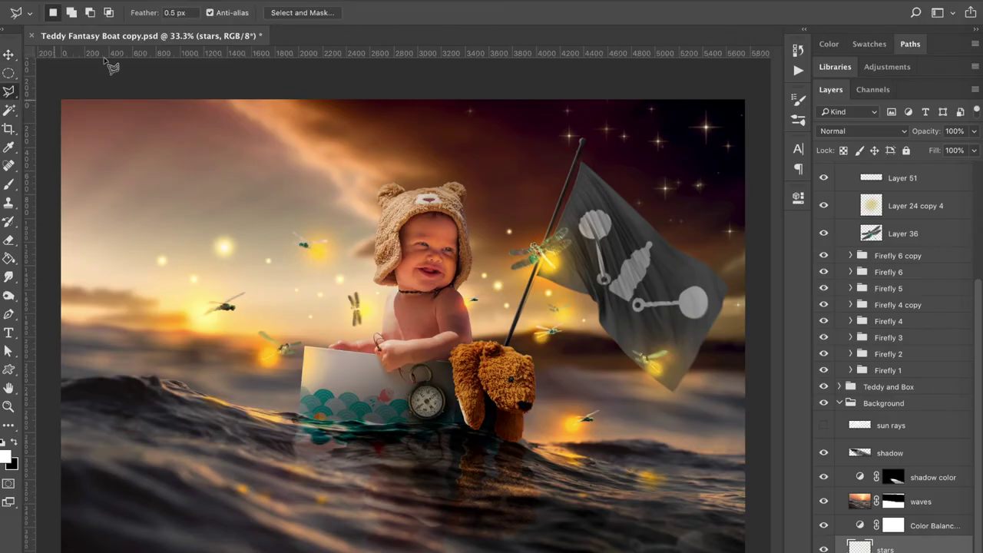
pyautogui.click(169, 81)
pyautogui.click(42, 227)
pyautogui.click(220, 86)
pyautogui.click(337, 82)
pyautogui.click(281, 91)
pyautogui.click(52, 241)
pyautogui.click(54, 265)
pyautogui.click(383, 75)
pyautogui.click(415, 78)
pyautogui.click(37, 283)
pyautogui.click(469, 73)
pyautogui.click(487, 83)
pyautogui.click(36, 287)
pyautogui.click(44, 286)
pyautogui.click(550, 81)
pyautogui.click(578, 95)
pyautogui.click(55, 290)
pyautogui.click(656, 140)
pyautogui.click(717, 161)
pyautogui.doubleClick(44, 298)
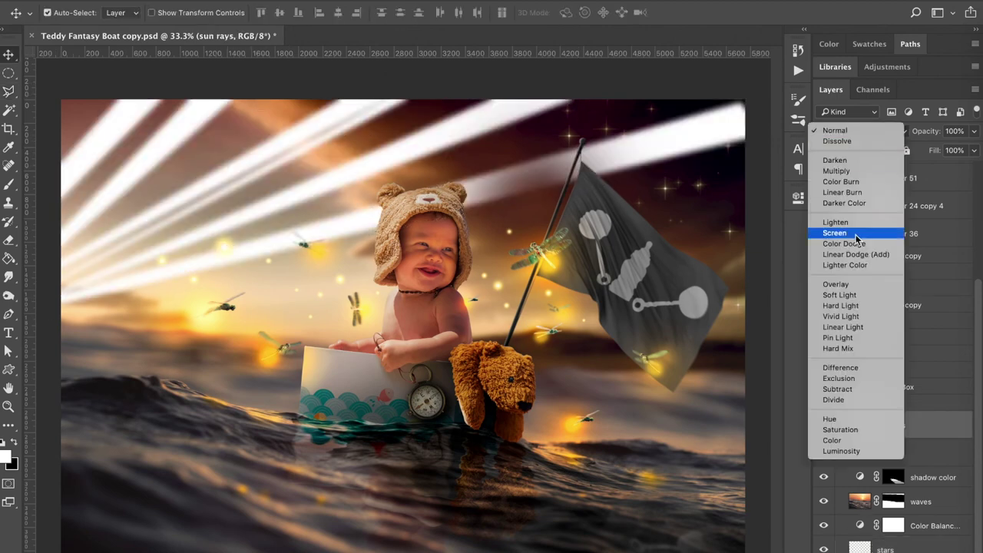
# Change the blending mode of the sun rays layer so the white rays blend into the sky.
pyautogui.click(837, 272)
pyautogui.press('Return')
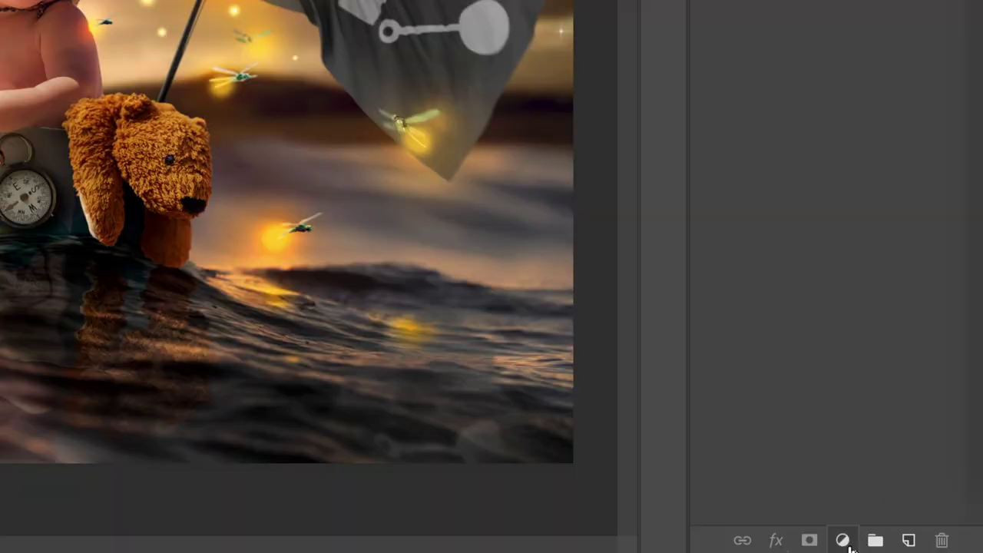
# Add a Brightness/Contrast adjustment layer on top with Contrast at -14 and compare the image with and without it.
pyautogui.click(843, 540)
pyautogui.click(857, 150)
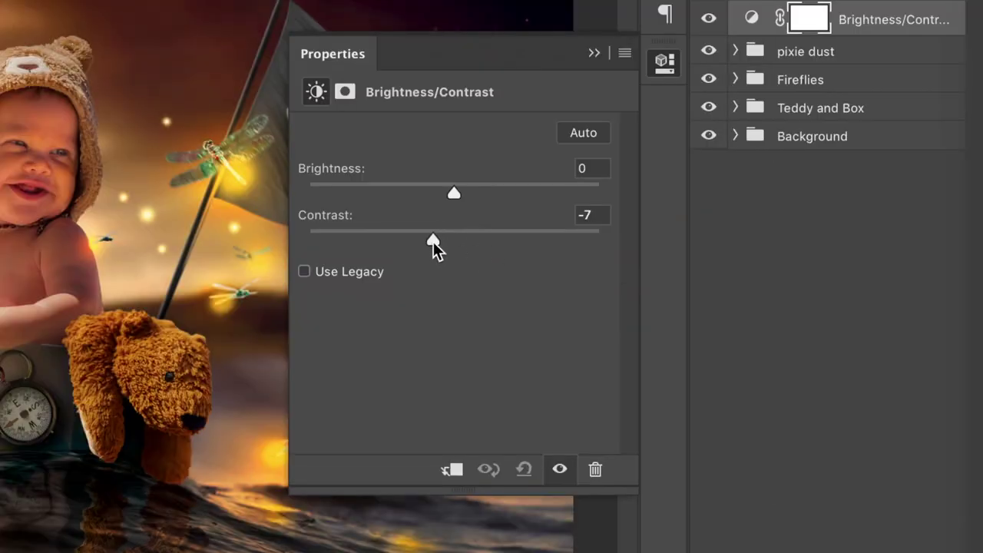
pyautogui.moveTo(433, 242); pyautogui.dragTo(413, 244)
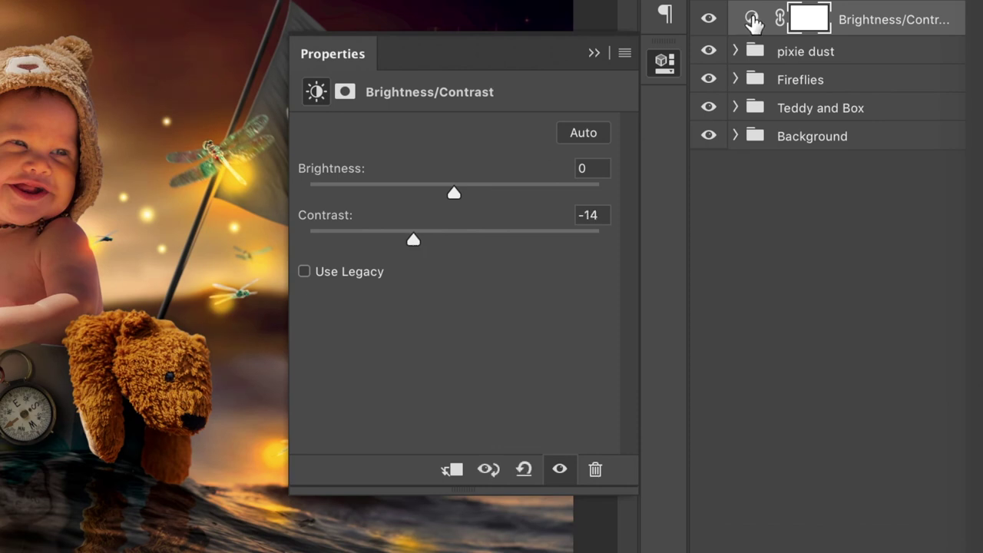
pyautogui.click(706, 18)
pyautogui.click(706, 19)
pyautogui.click(706, 19)
pyautogui.click(706, 18)
# Add a Selective Color adjustment layer and set its Blacks to Cyan +15, Yellow -6 and Black -5.
pyautogui.click(839, 551)
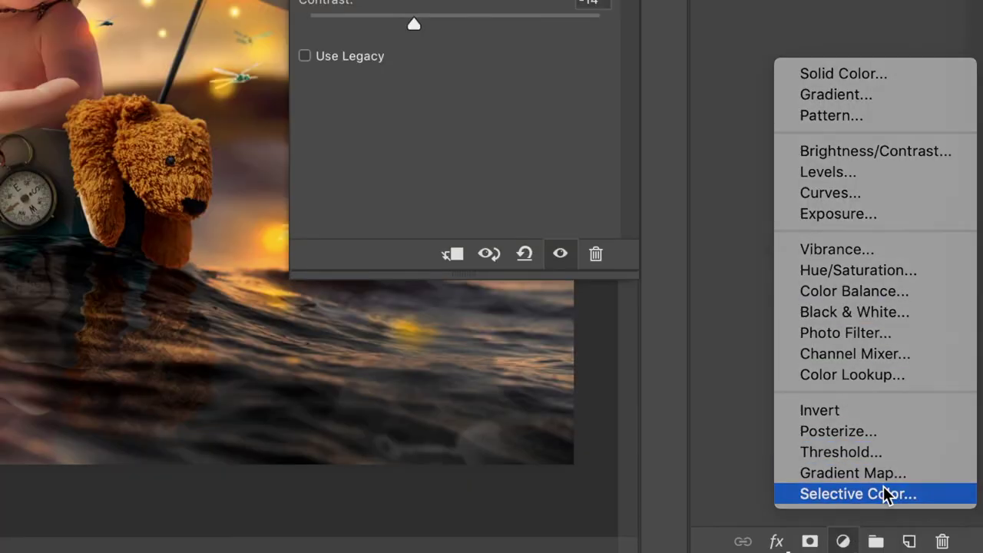
pyautogui.click(888, 494)
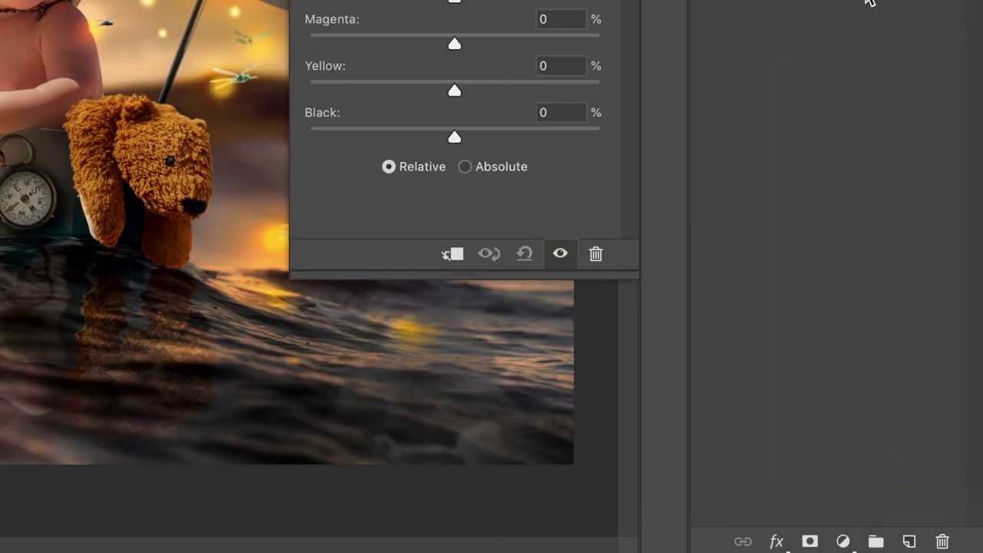
pyautogui.click(752, 31)
pyautogui.click(507, 175)
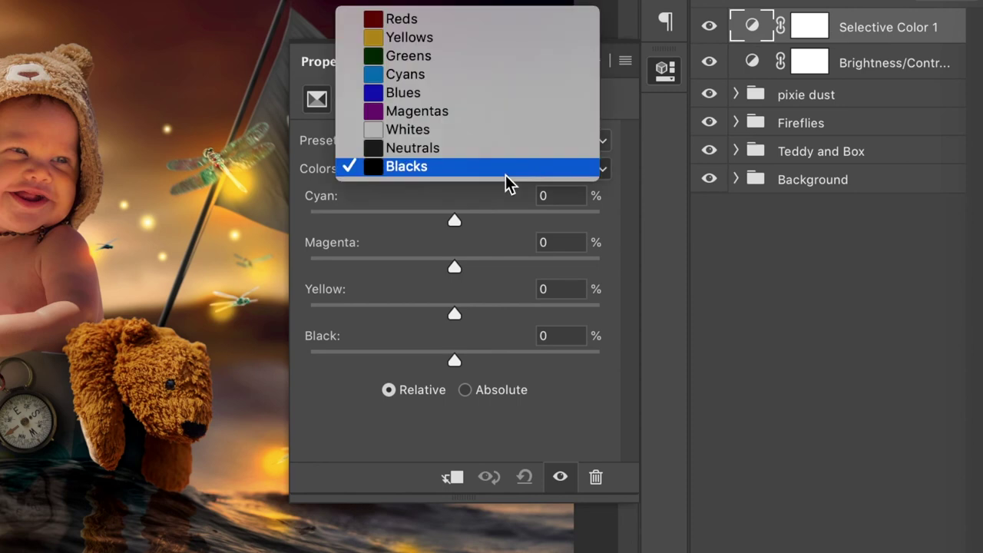
pyautogui.click(506, 176)
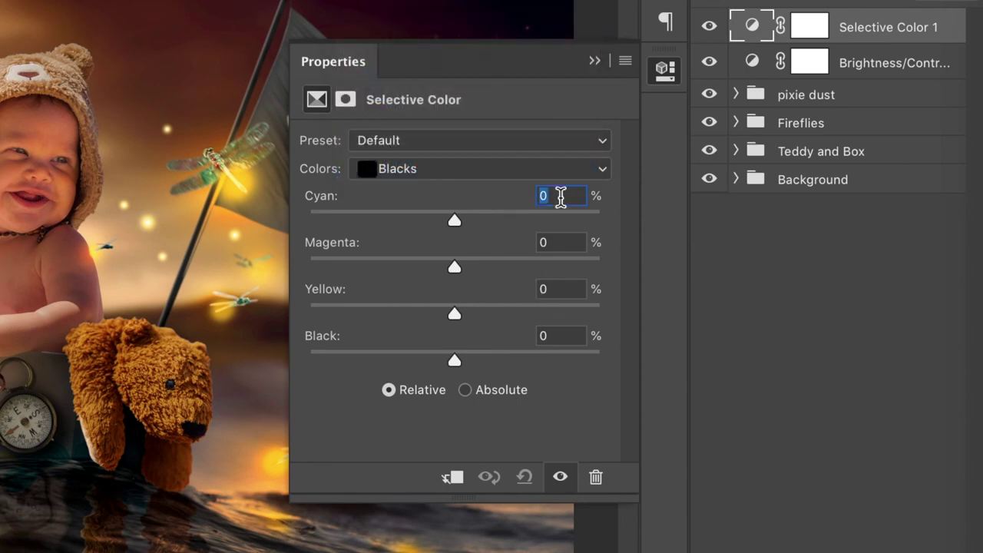
pyautogui.write('15')
pyautogui.write('-6')
pyautogui.press('Tab')
pyautogui.write('-5')
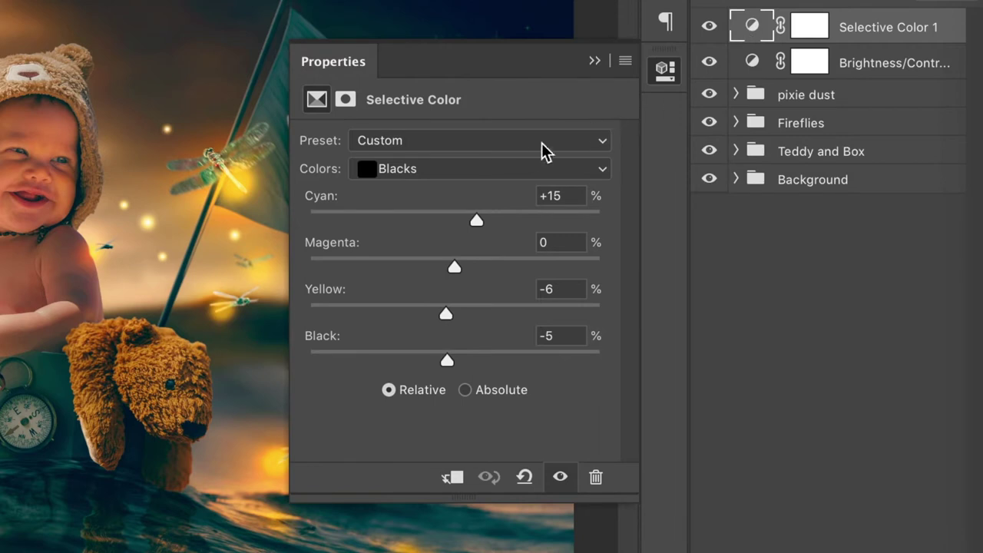
# Set Black to -30% for the Reds in the Selective Color adjustment.
pyautogui.click(527, 168)
pyautogui.click(471, 25)
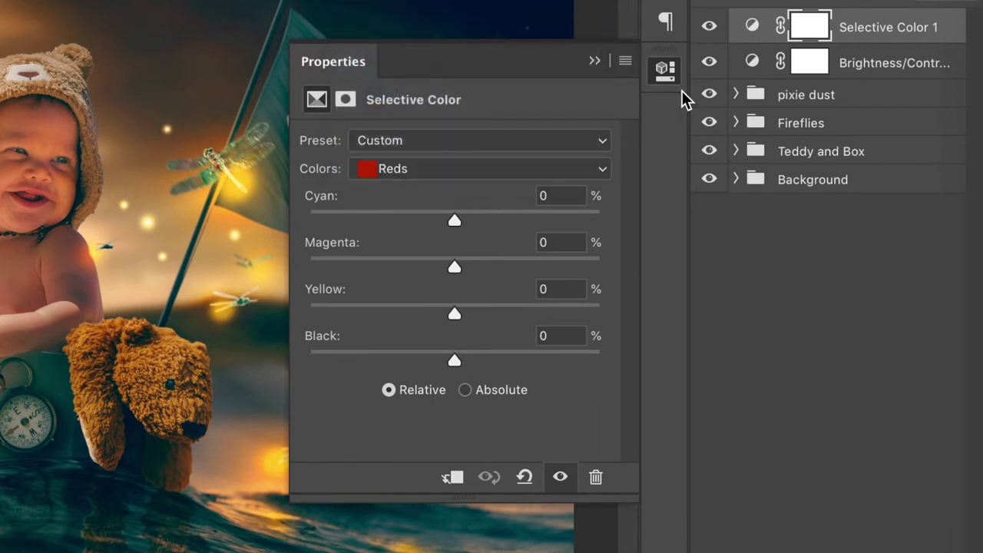
pyautogui.click(557, 333)
pyautogui.write('-30')
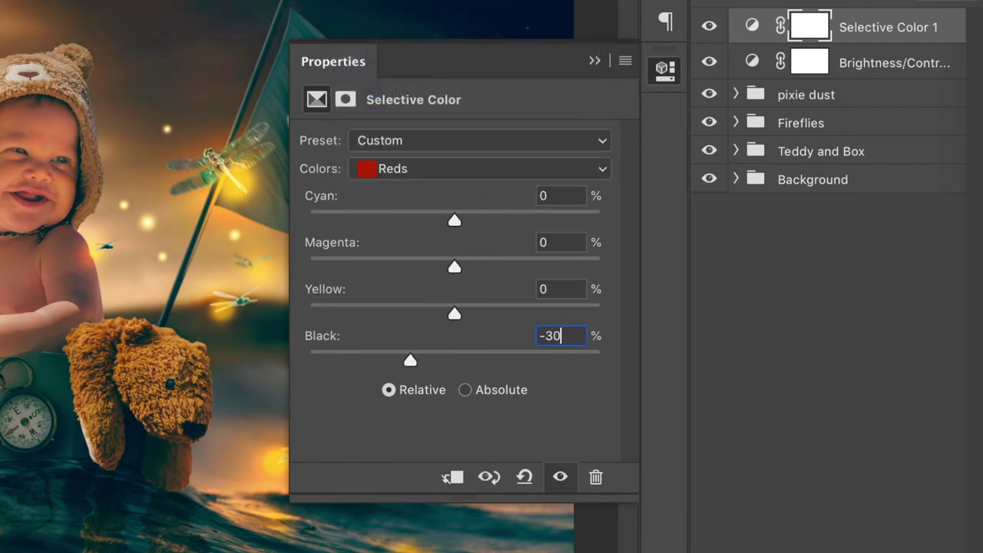
# Set Black to -40% for the Yellows in the Selective Color adjustment and collapse its settings.
pyautogui.click(406, 165)
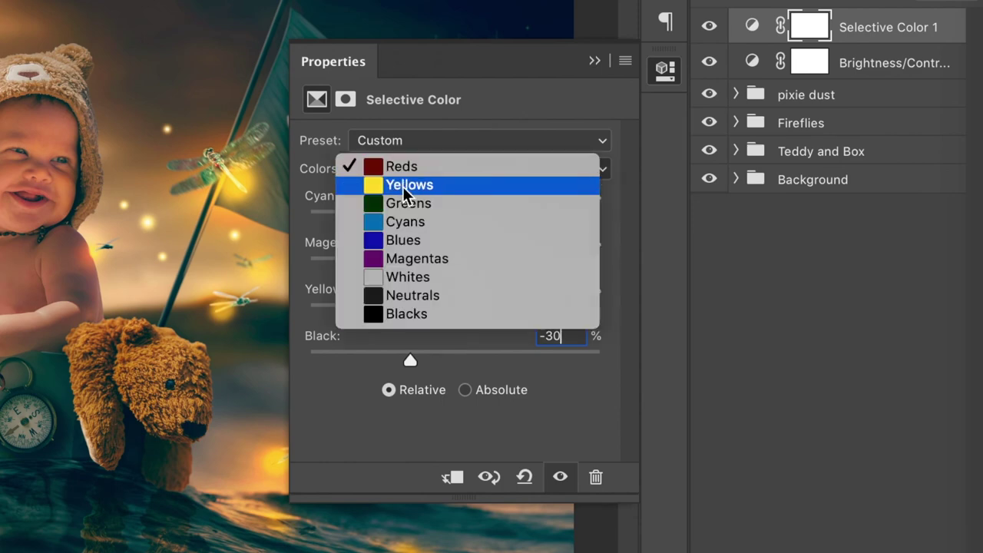
pyautogui.click(403, 188)
pyautogui.write('-40')
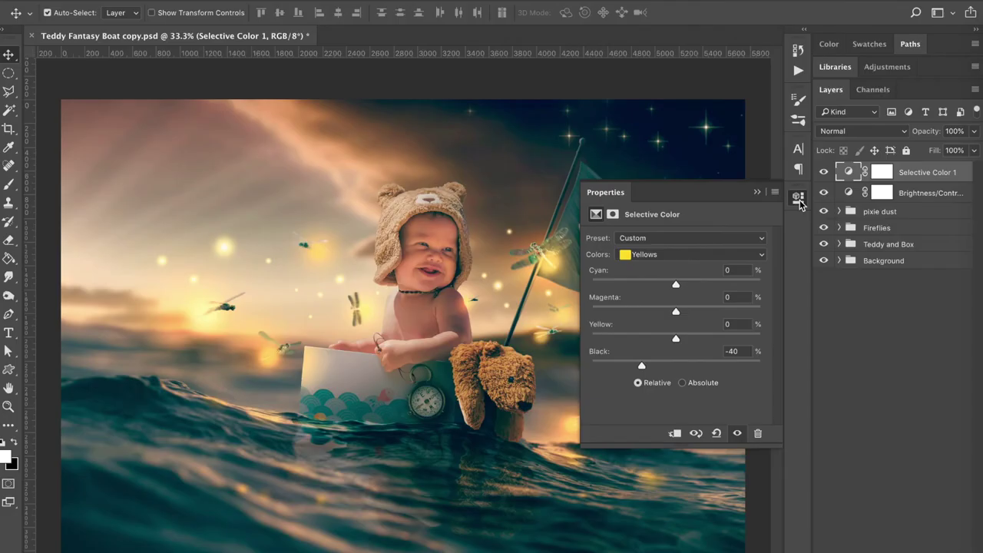
pyautogui.click(665, 74)
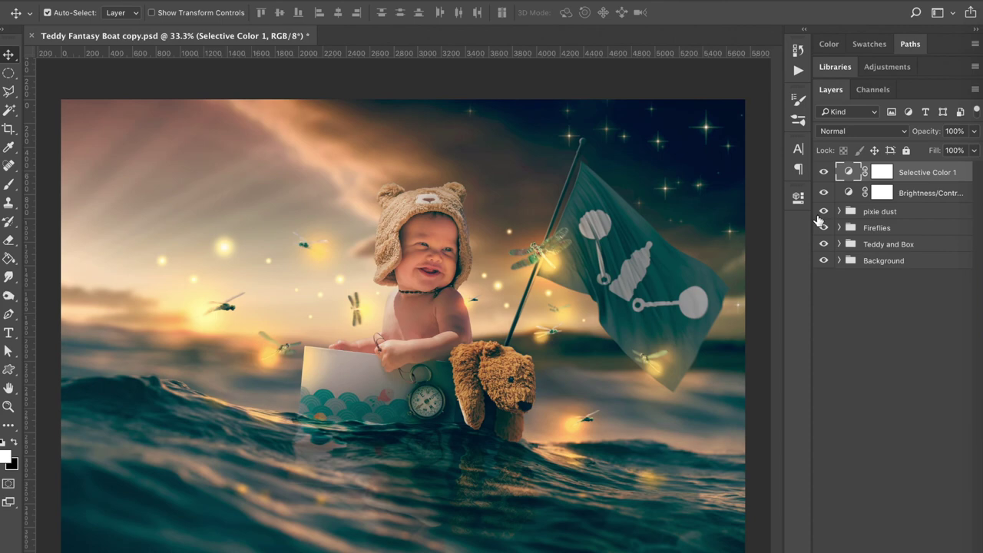
# Add a new layer above the pixie dust group and choose a soft round brush for painting.
pyautogui.click(873, 214)
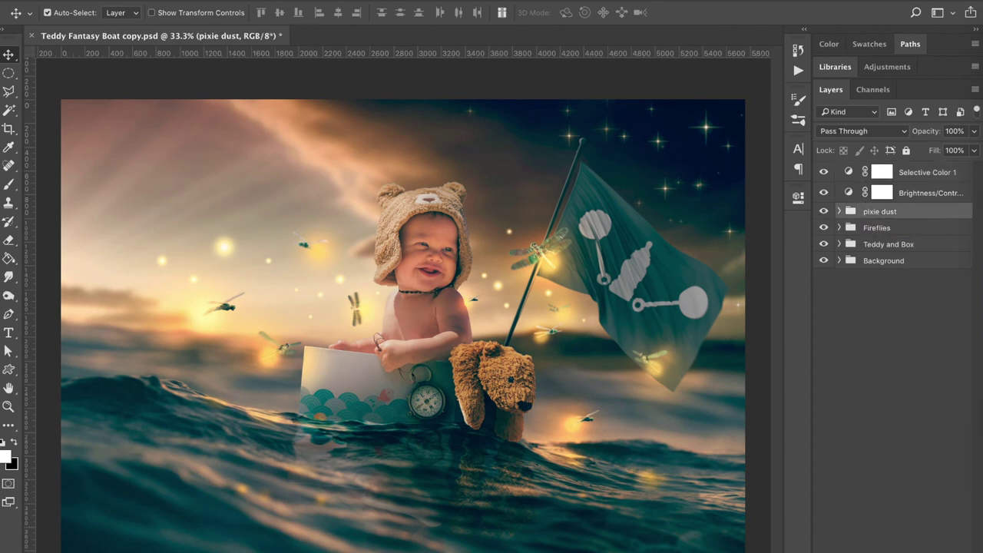
pyautogui.hotkey('ctrl', 'shift', 'alt', 'n')
pyautogui.press('b')
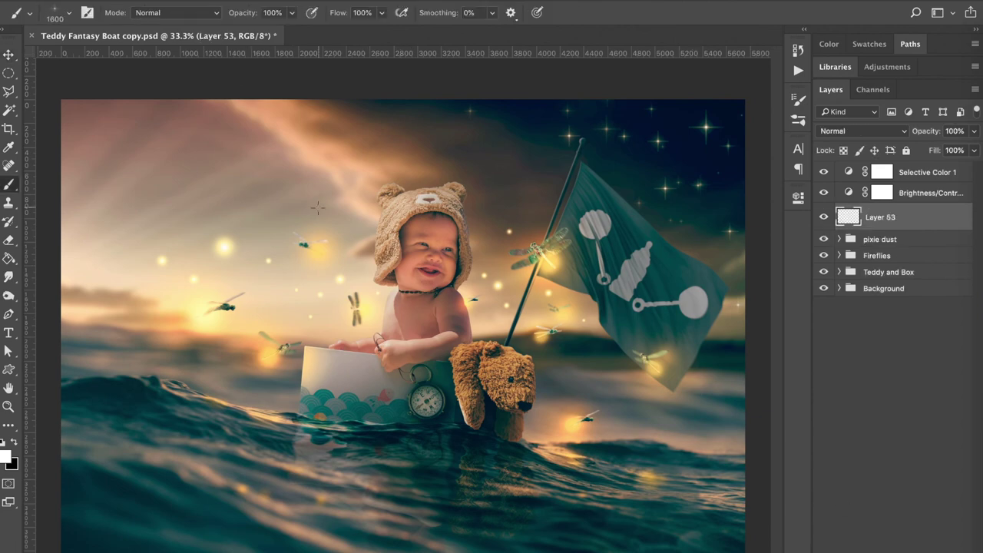
pyautogui.click(68, 13)
pyautogui.click(114, 164)
# Set the foreground colour to a dark orange with hue 34°, saturation 99% and brightness 39%.
pyautogui.click(6, 459)
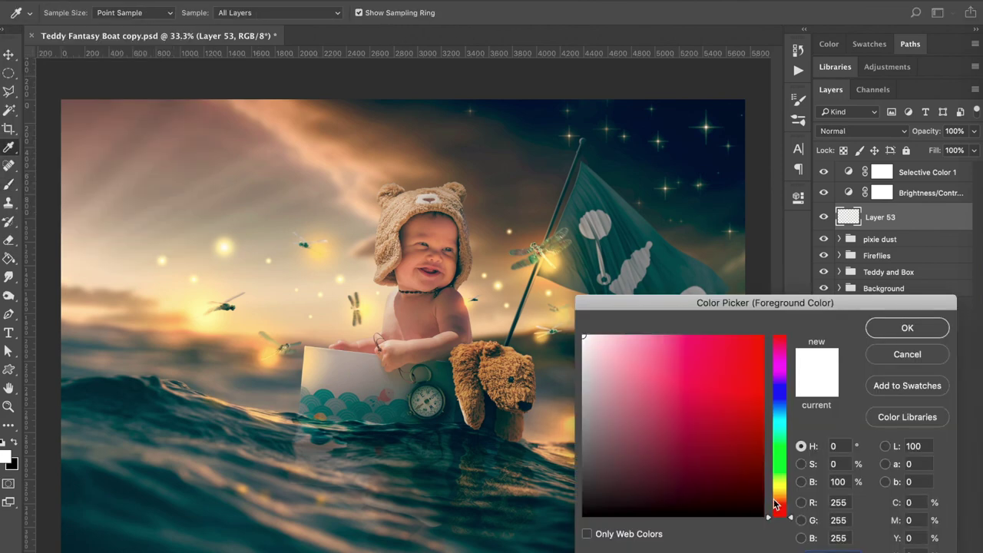
pyautogui.click(780, 503)
pyautogui.moveTo(758, 432); pyautogui.dragTo(761, 445)
pyautogui.click(789, 504)
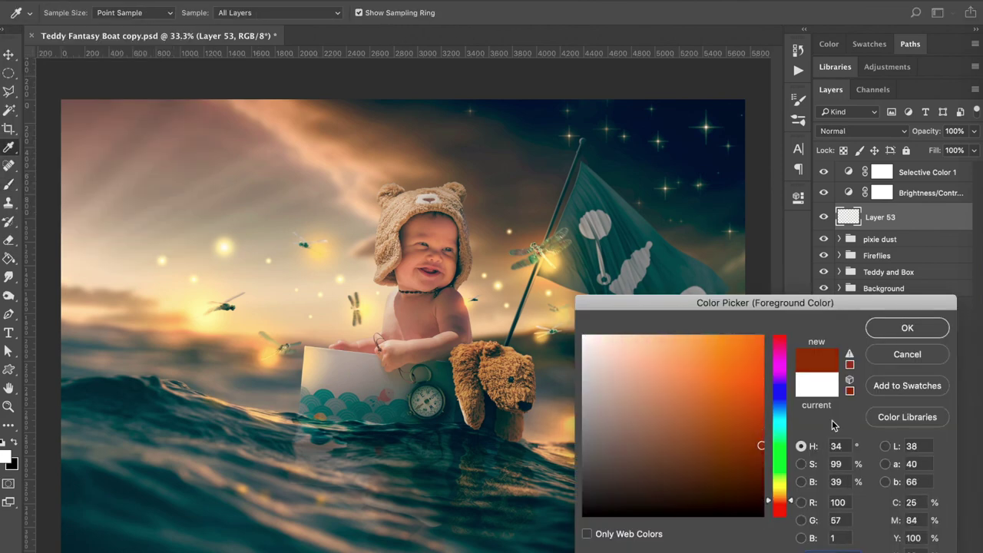
pyautogui.click(907, 328)
# Paint one soft orange glow near the baby on the new layer and set the layer's blend mode to Screen.
pyautogui.click(411, 323)
pyautogui.click(834, 131)
pyautogui.click(834, 233)
# Enlarge the orange glow with Free Transform and move it up and left over the sunset sky.
pyautogui.press('super+minus')
pyautogui.press('super+minus')
pyautogui.press('super+t')
pyautogui.moveTo(486, 248); pyautogui.dragTo(647, 88)
pyautogui.moveTo(564, 241); pyautogui.dragTo(440, 178)
pyautogui.press('Return')
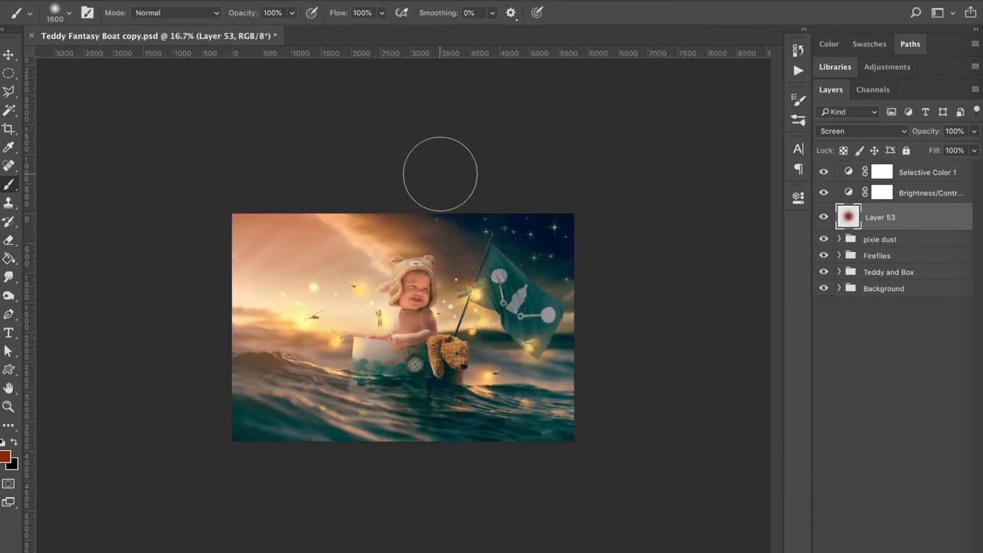
# Lower the opacity of the orange glow layer to 60%.
pyautogui.click(9, 54)
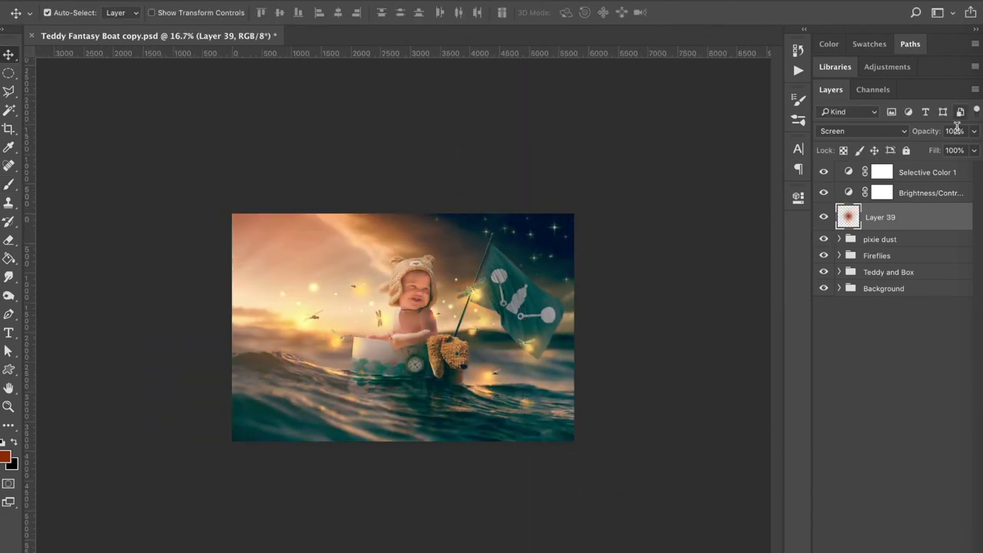
pyautogui.press('Return')
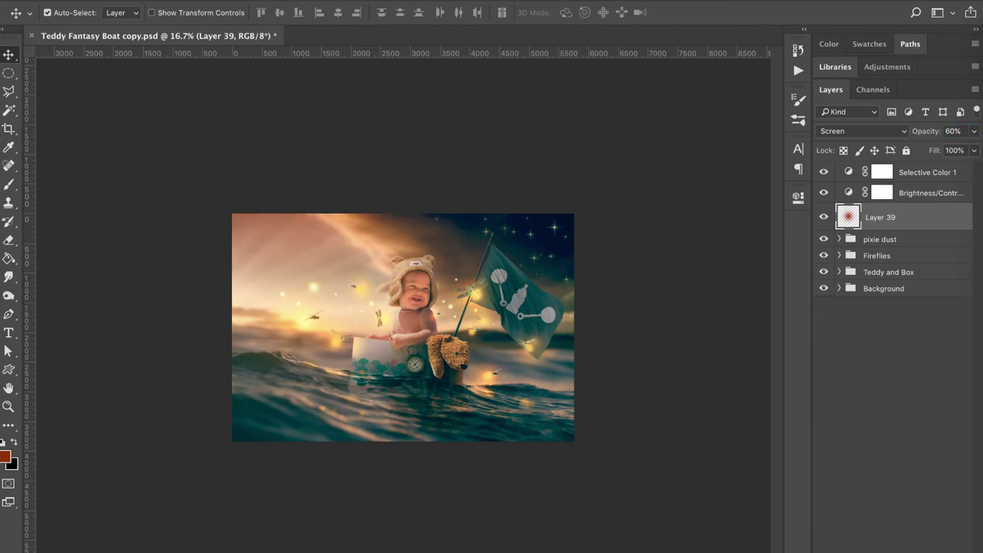
pyautogui.press('super+0')
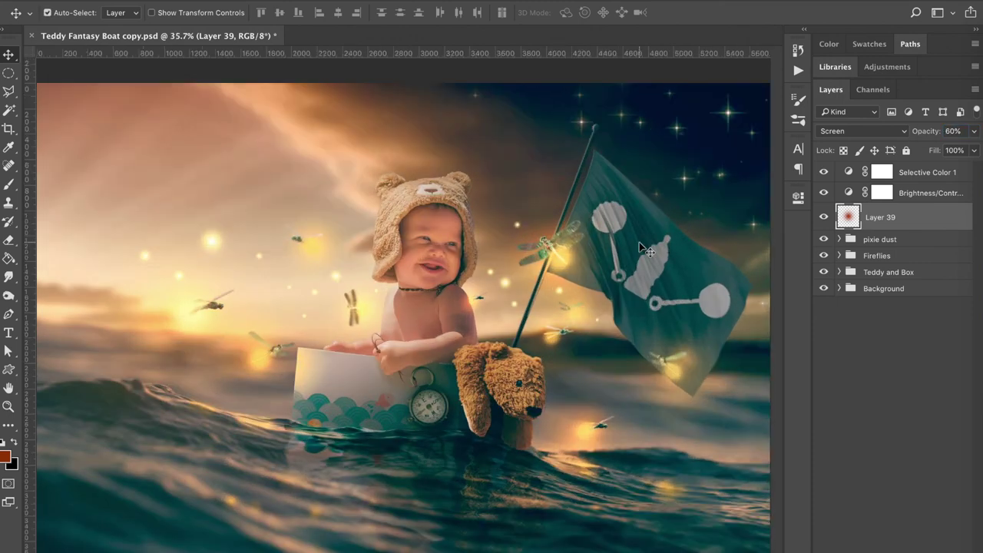